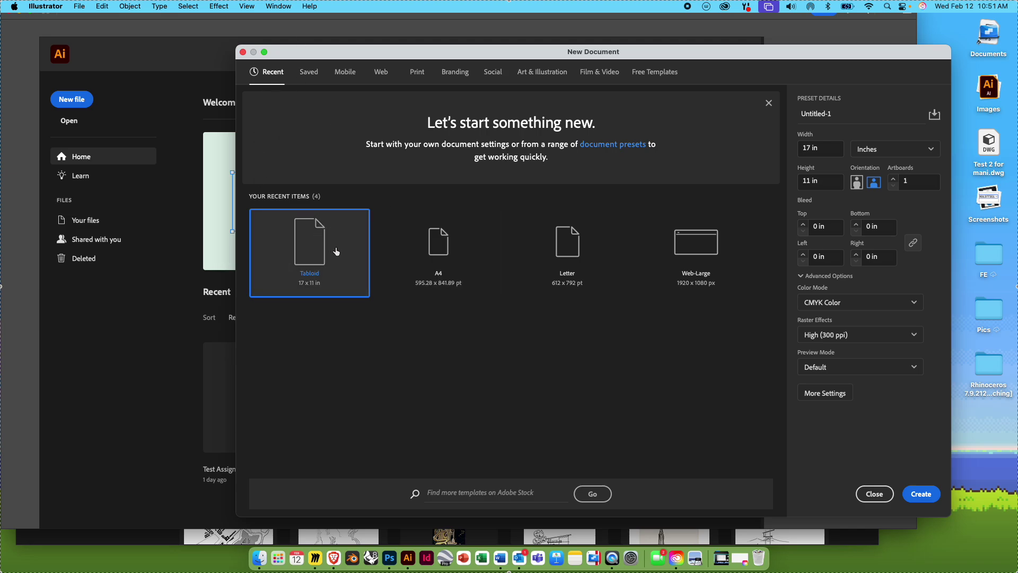
- Create a new document 36 in wide and 60 in high with one artboard
click(831, 153)
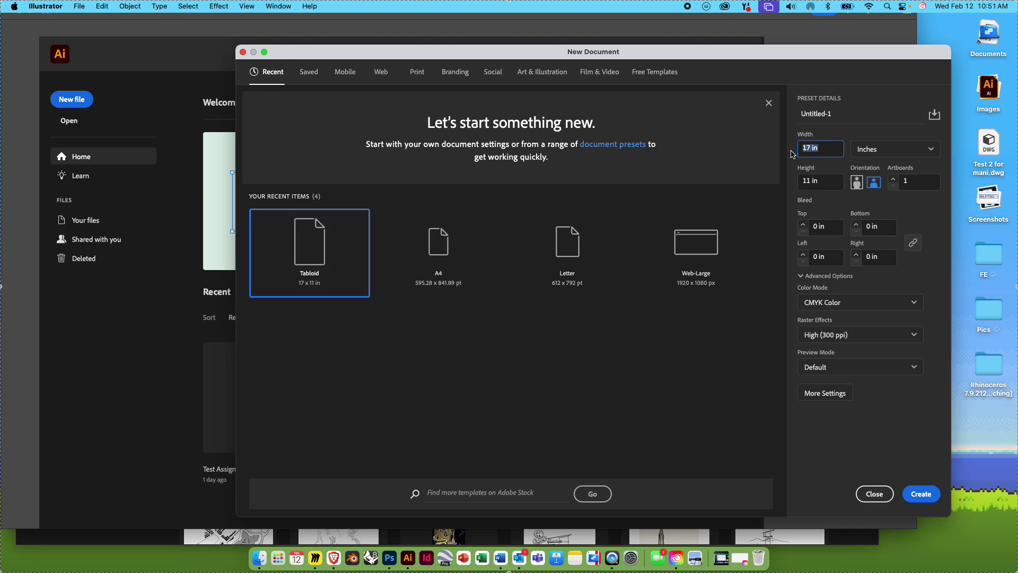
text(36)
click(823, 182)
text(60)
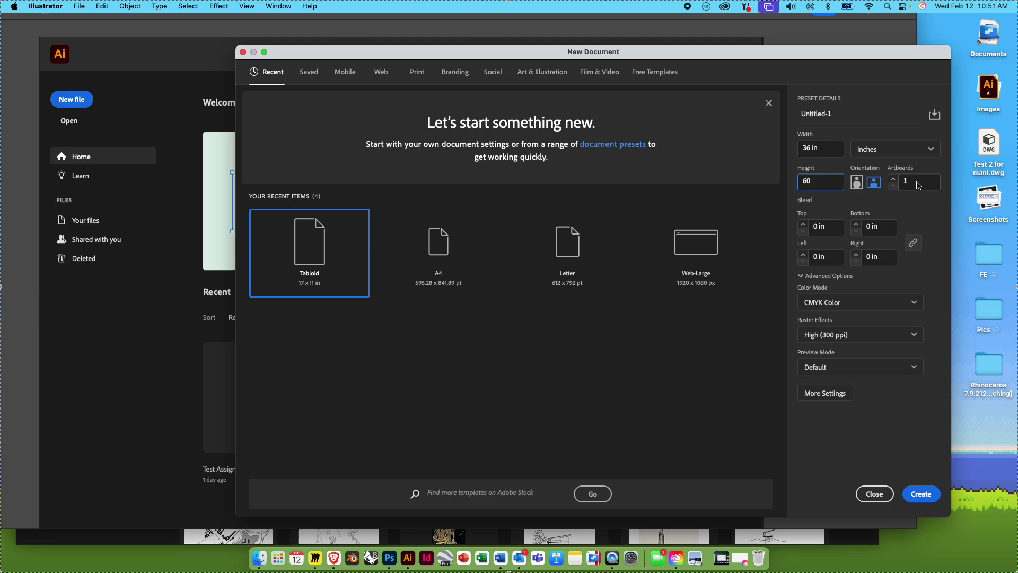
click(931, 495)
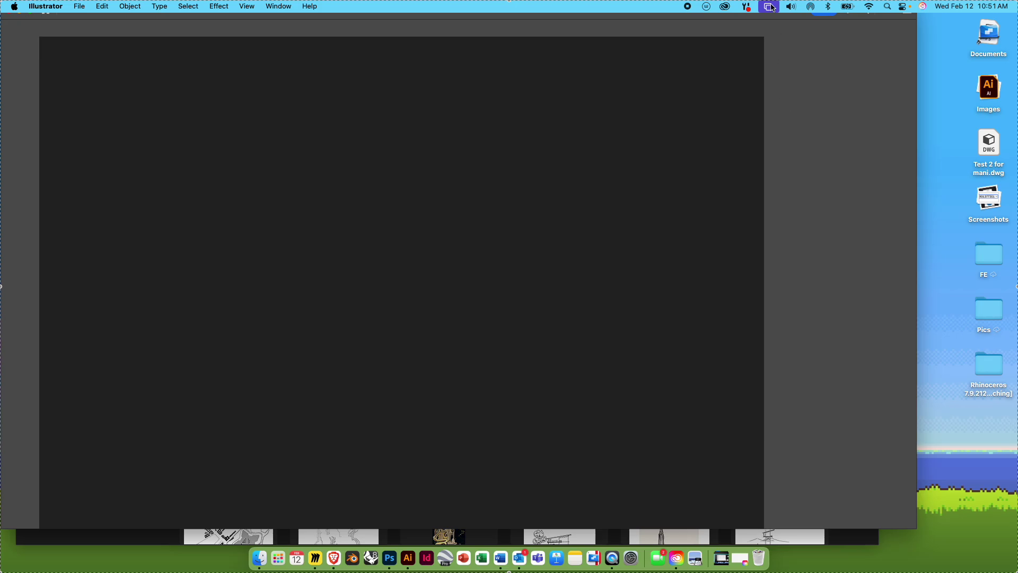
- Reposition the document window so it fits on the screen and show the rulers
drag(779, 17, 906, 70)
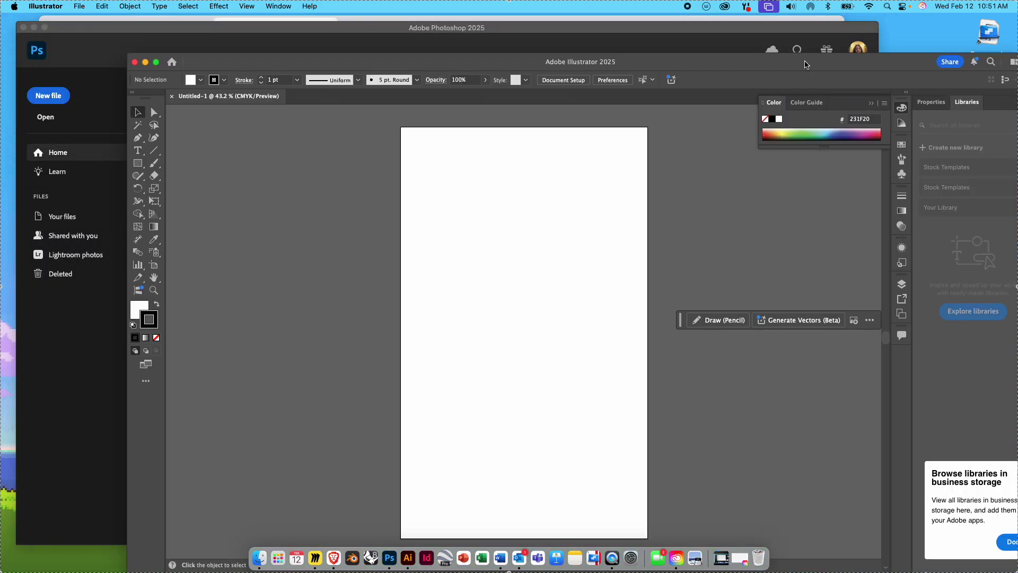
double_click(803, 63)
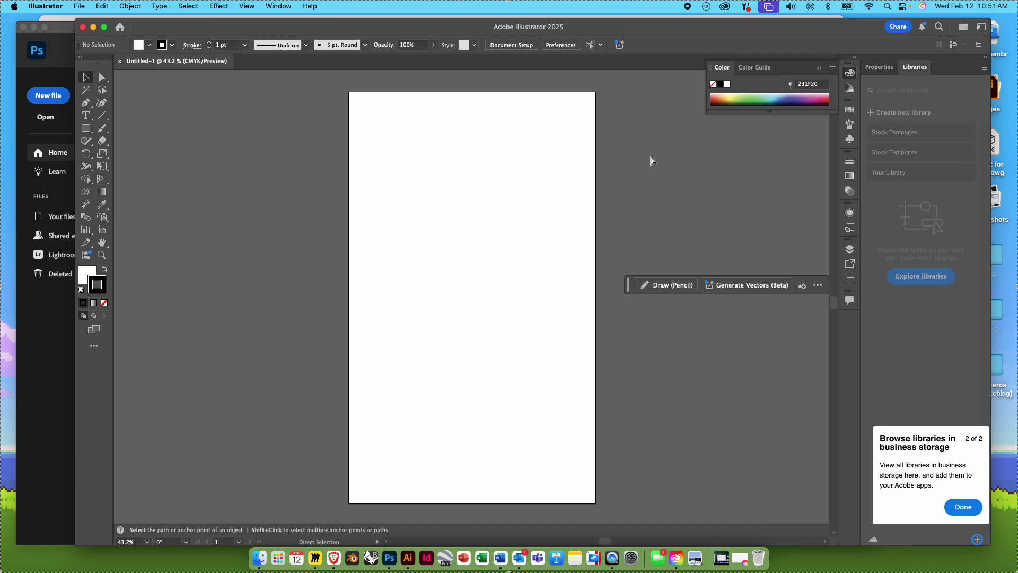
key(super+r)
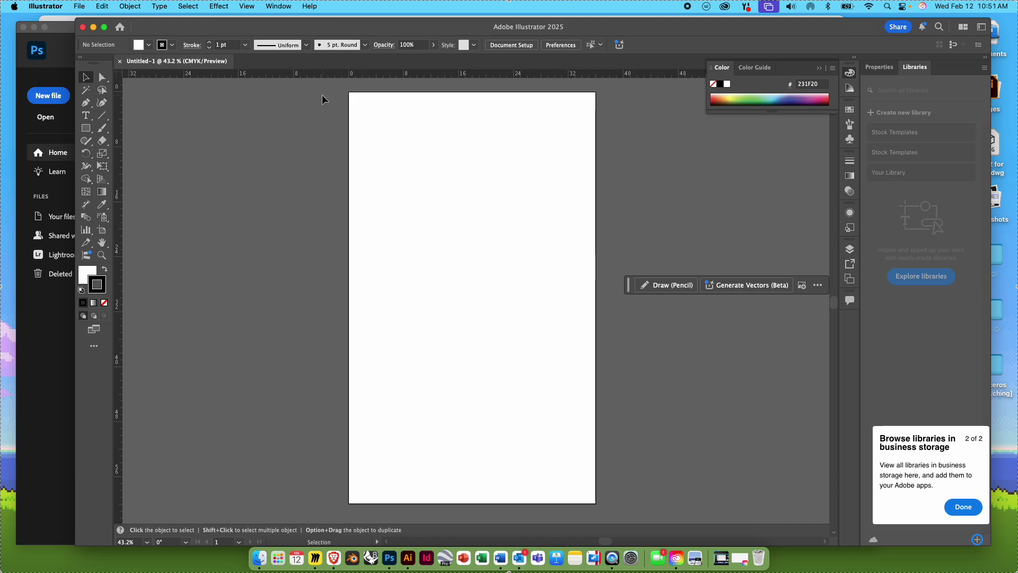
mouse_move(523, 31)
mouse_down()
mouse_move(477, 30)
mouse_move(531, 28)
mouse_up()
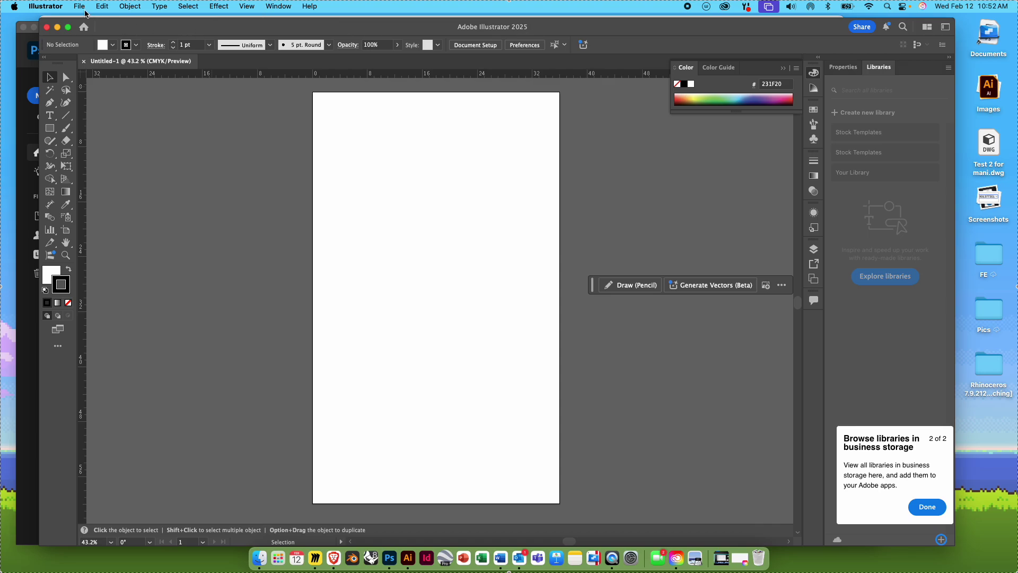
- Start placing files and browse from Documents through SAC to the ARCH 2603 GRAPHICS 3 folder
click(78, 7)
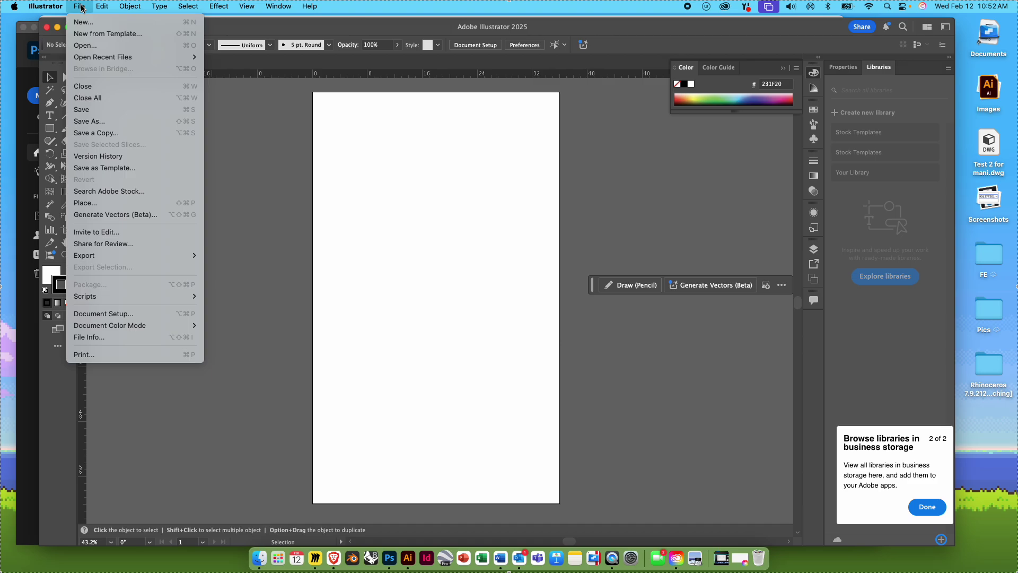
click(104, 203)
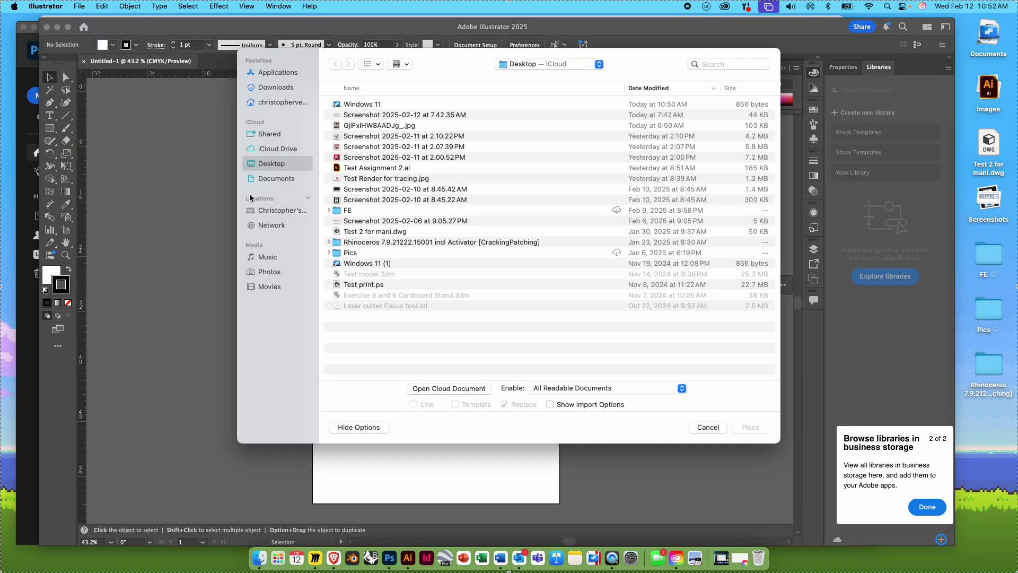
click(273, 178)
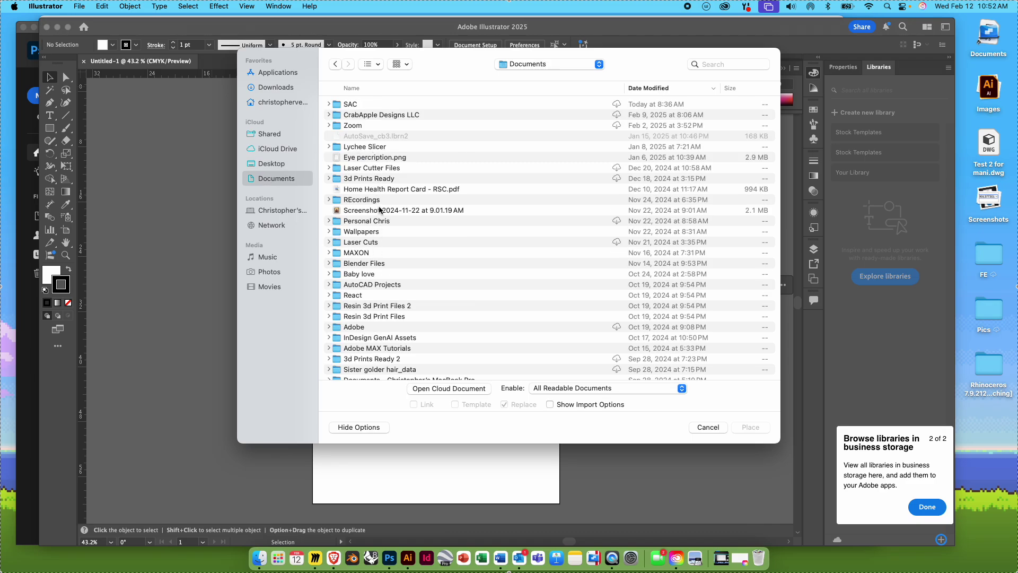
double_click(351, 105)
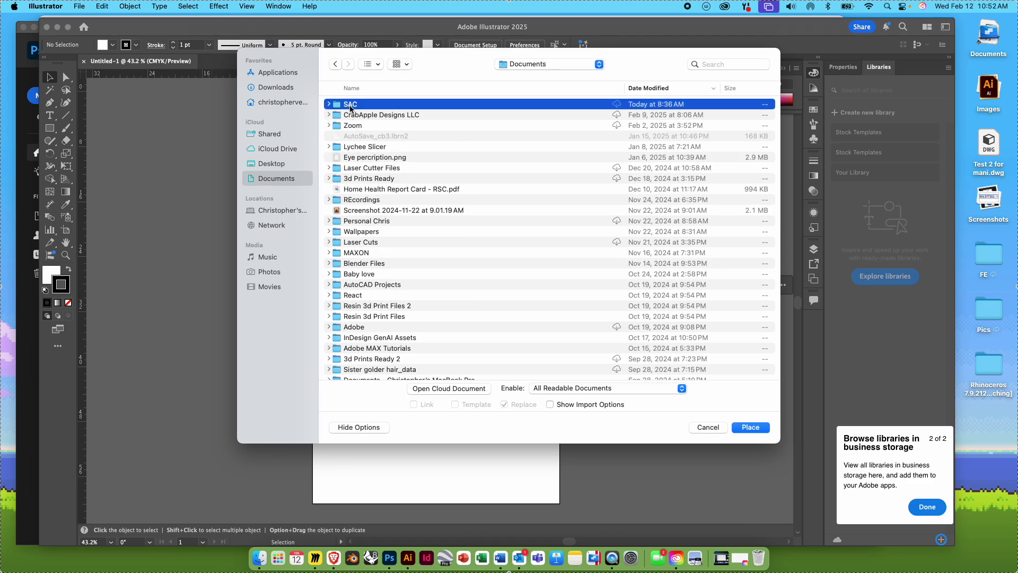
click(380, 88)
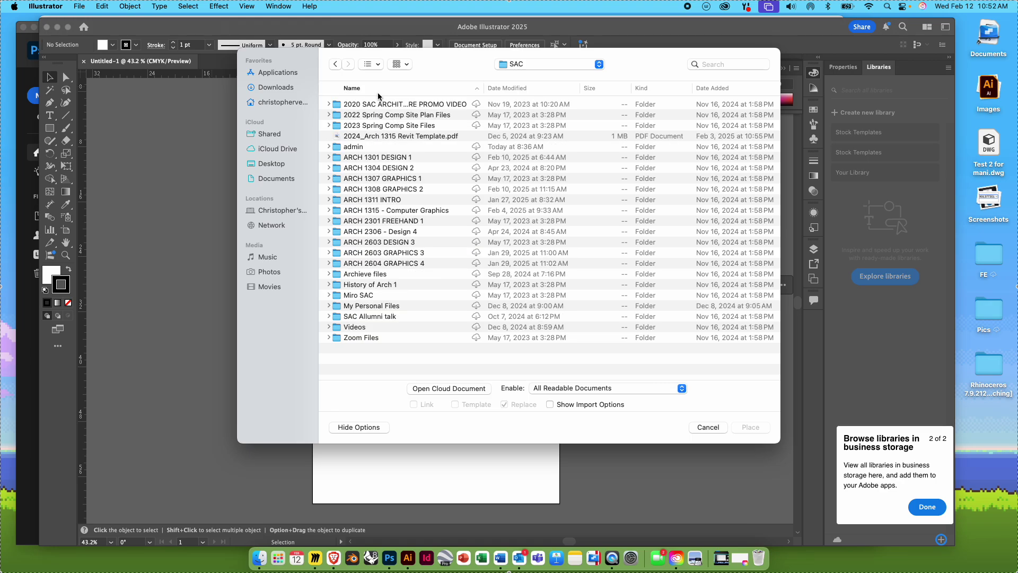
double_click(406, 253)
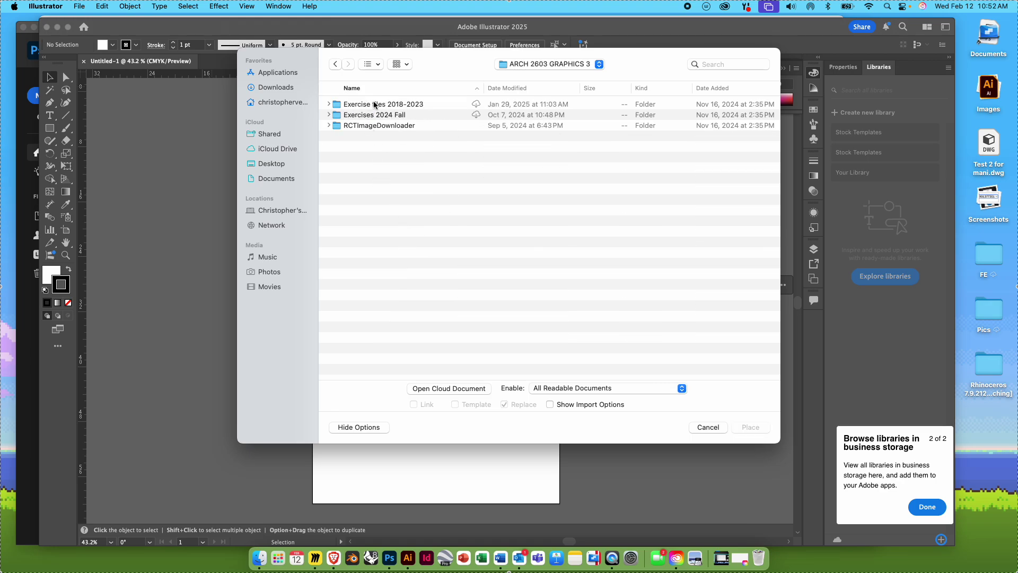
double_click(387, 115)
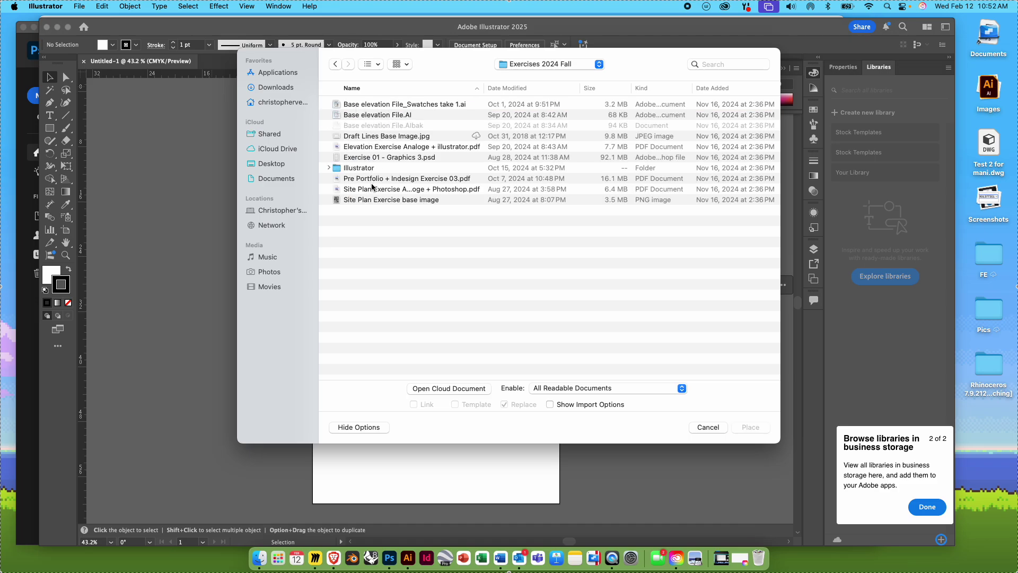
double_click(365, 168)
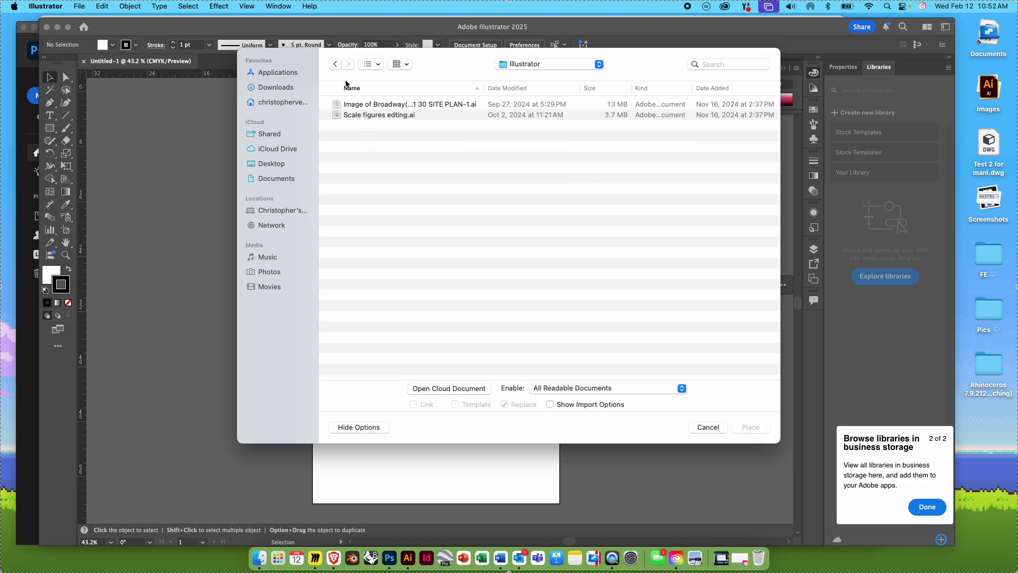
click(336, 63)
click(335, 64)
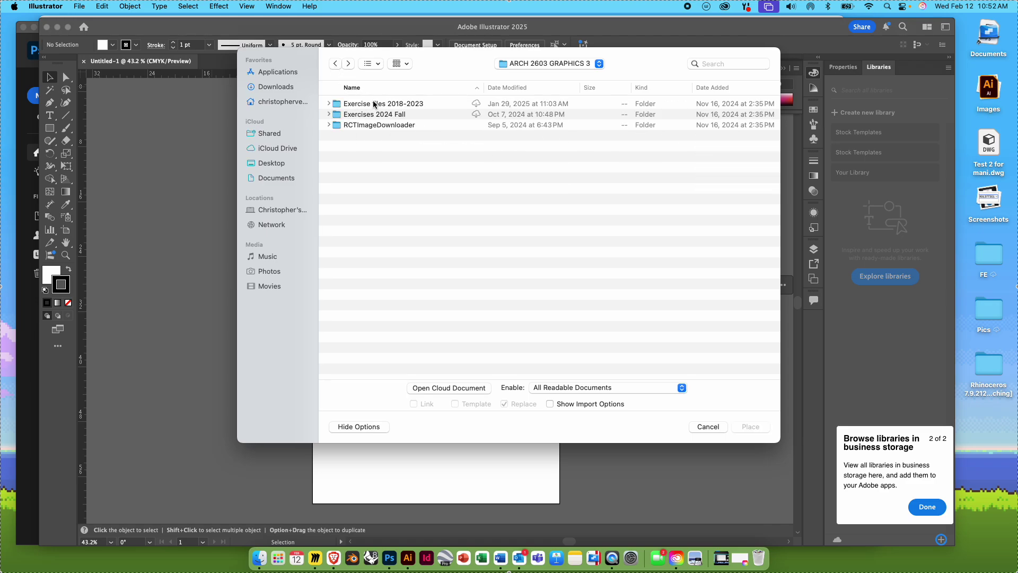
- Open the Site Analysis Presentation folder inside Exercise files 2018-2023
double_click(378, 104)
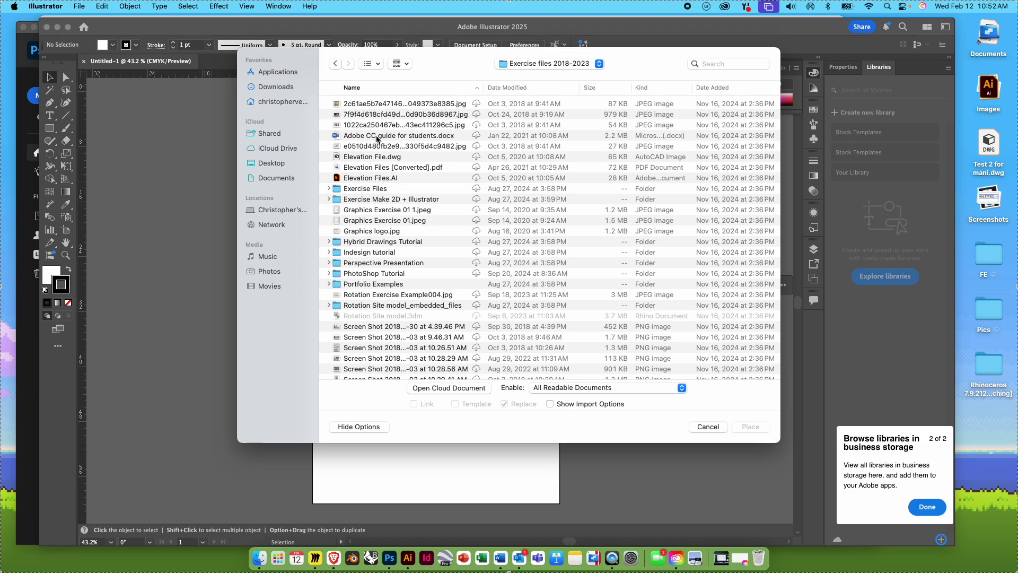
scroll(378, 173, down, 3)
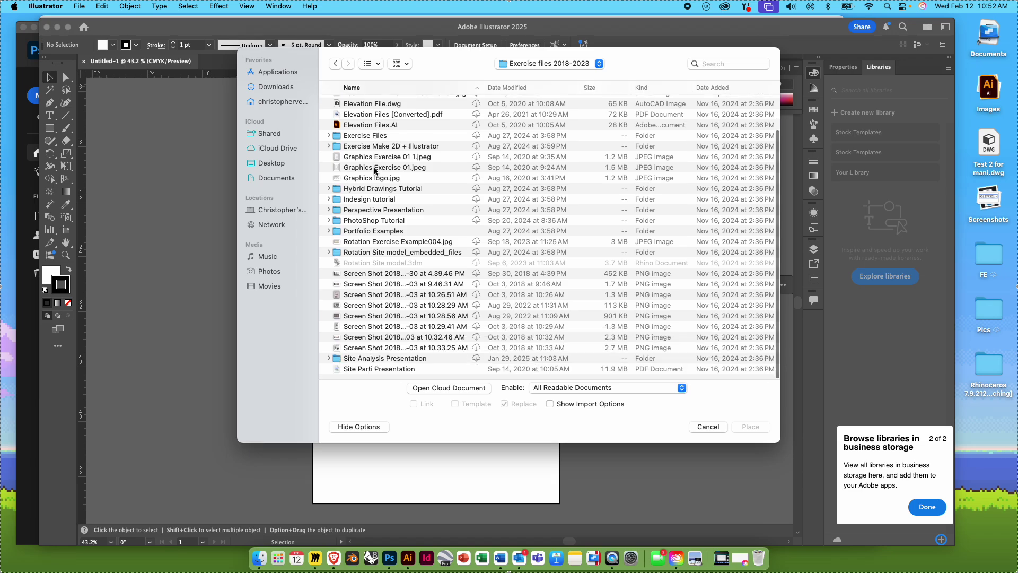
double_click(380, 359)
- Load the images from Parti Diagrams.jpg through the tumblr JPEG for placing, leaving out the Site Parti Presentation Keynote file
click(381, 285)
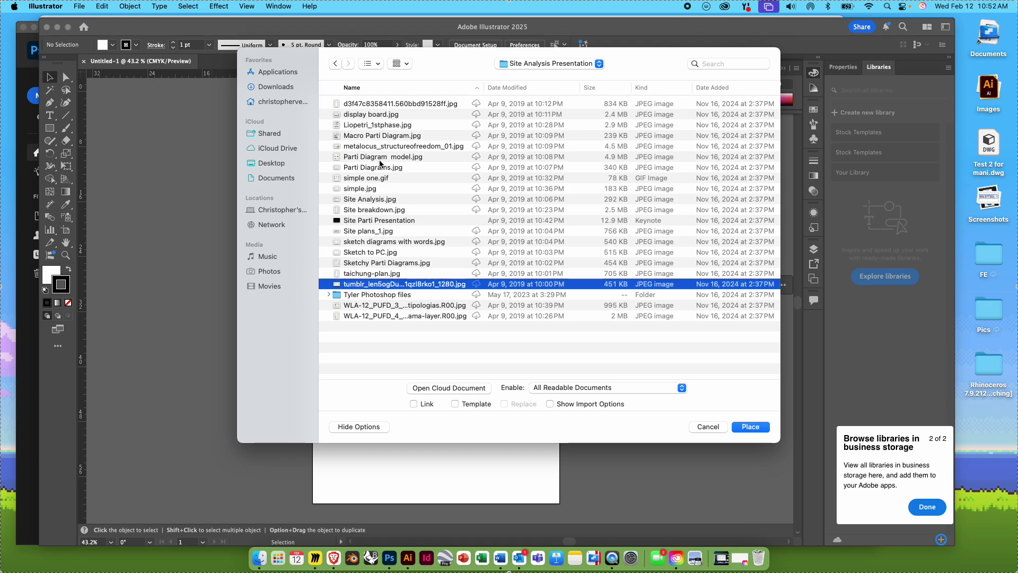
shift+click(375, 189)
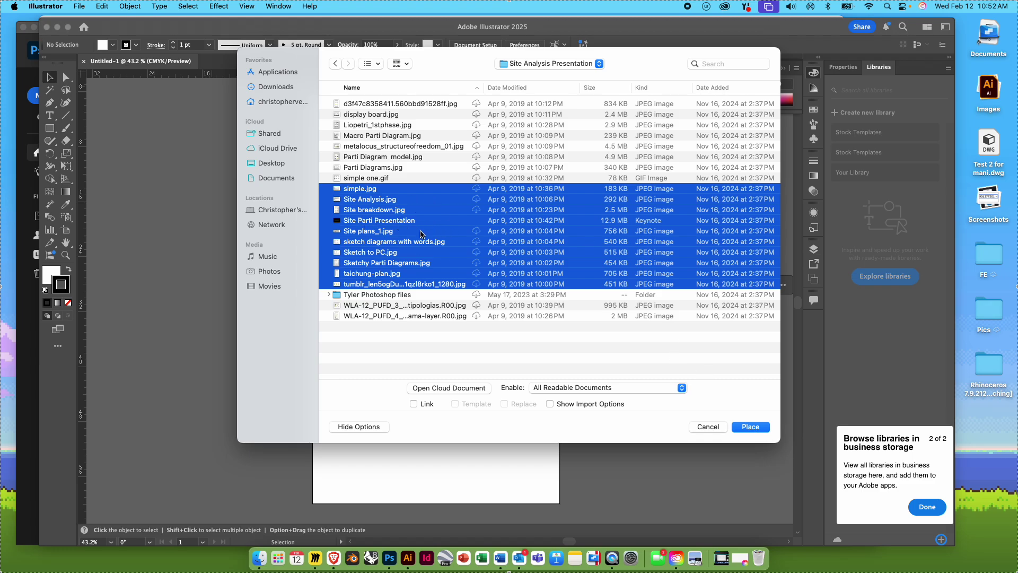
click(369, 230)
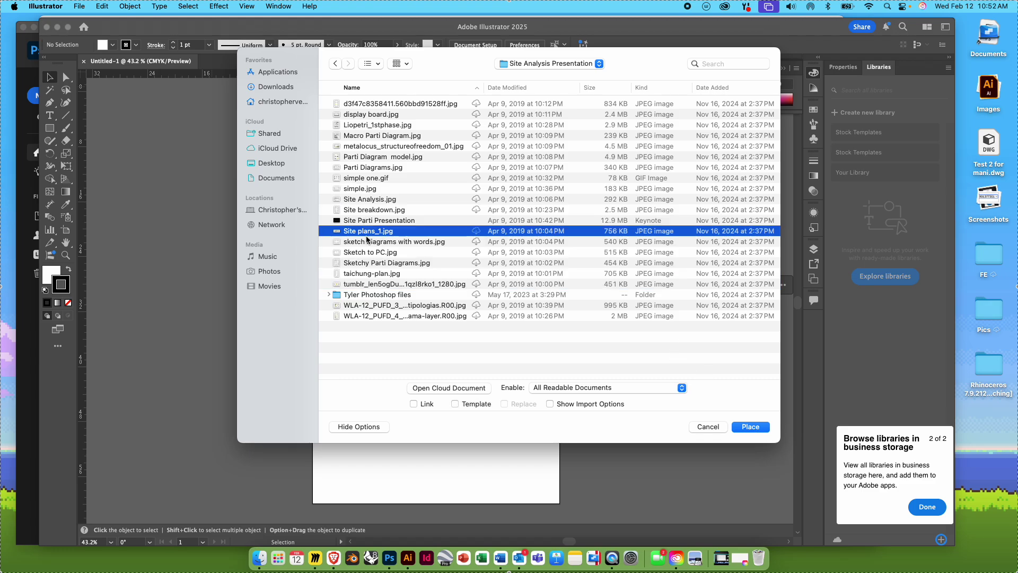
shift+click(369, 284)
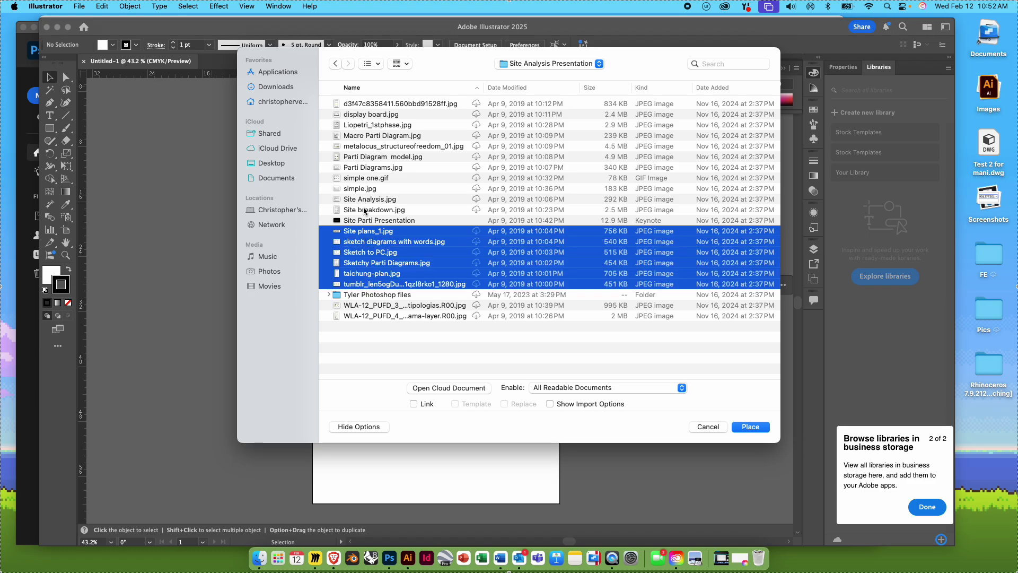
super+click(363, 210)
super+click(363, 200)
super+click(361, 189)
super+click(360, 178)
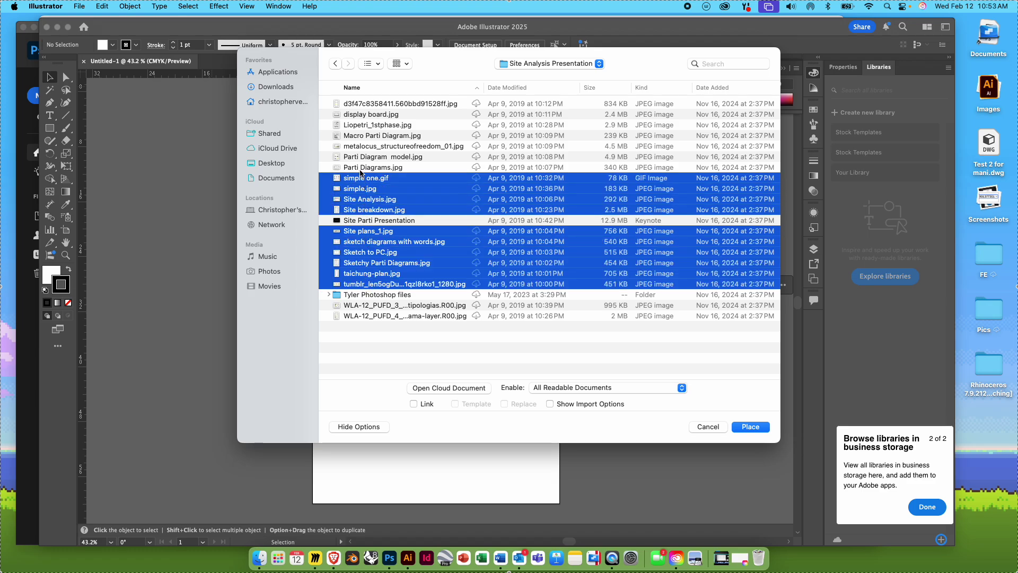
super+click(361, 169)
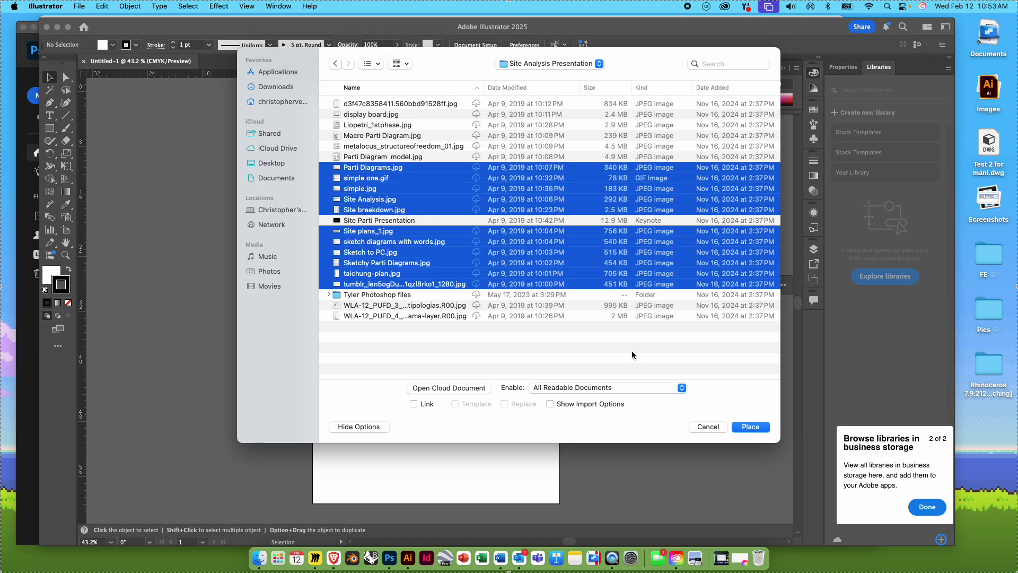
click(751, 430)
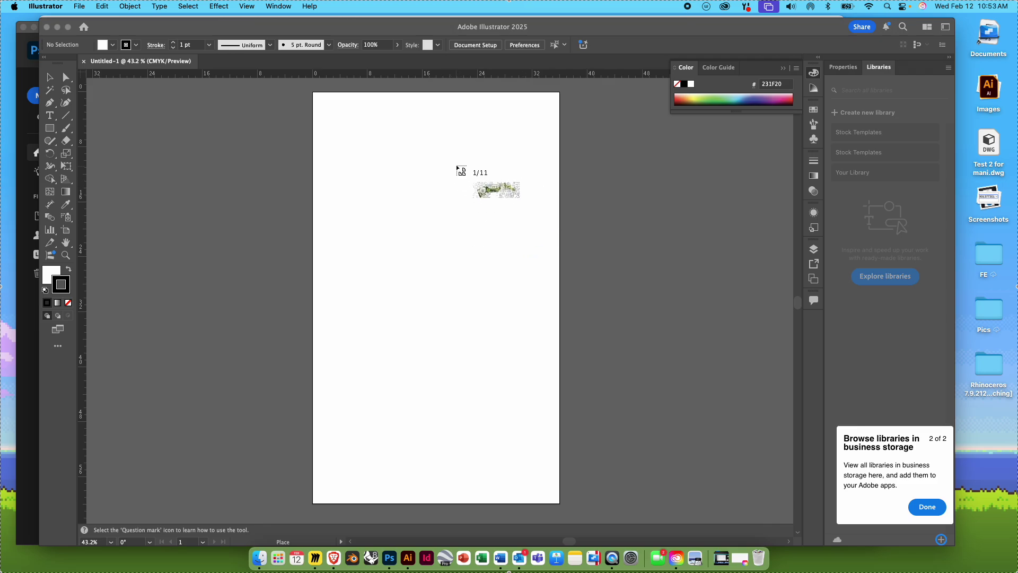
- Place all eleven loaded images at scattered spots across the artboard and deselect them
click(456, 137)
click(475, 178)
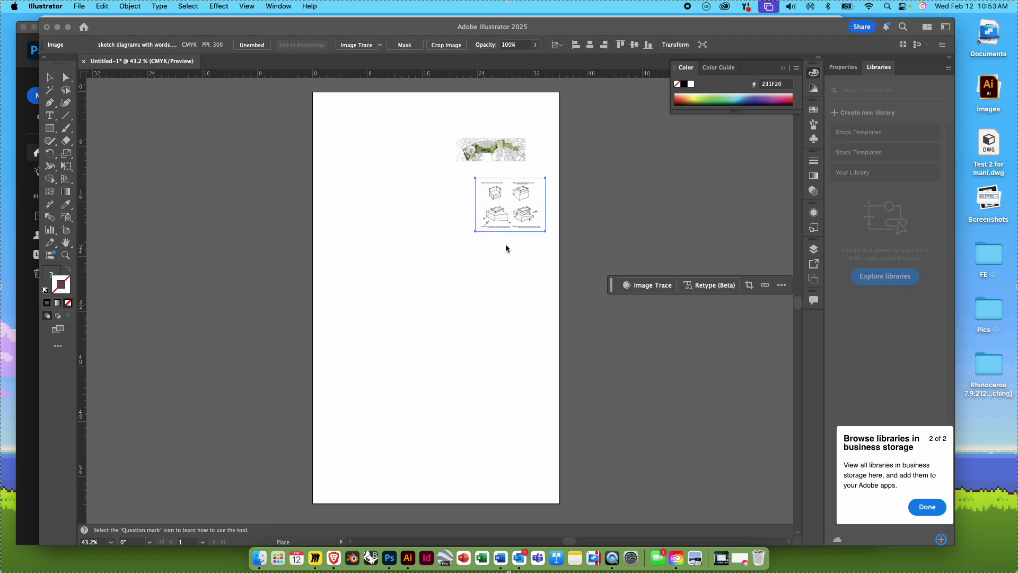
click(509, 245)
click(524, 315)
click(452, 323)
click(383, 275)
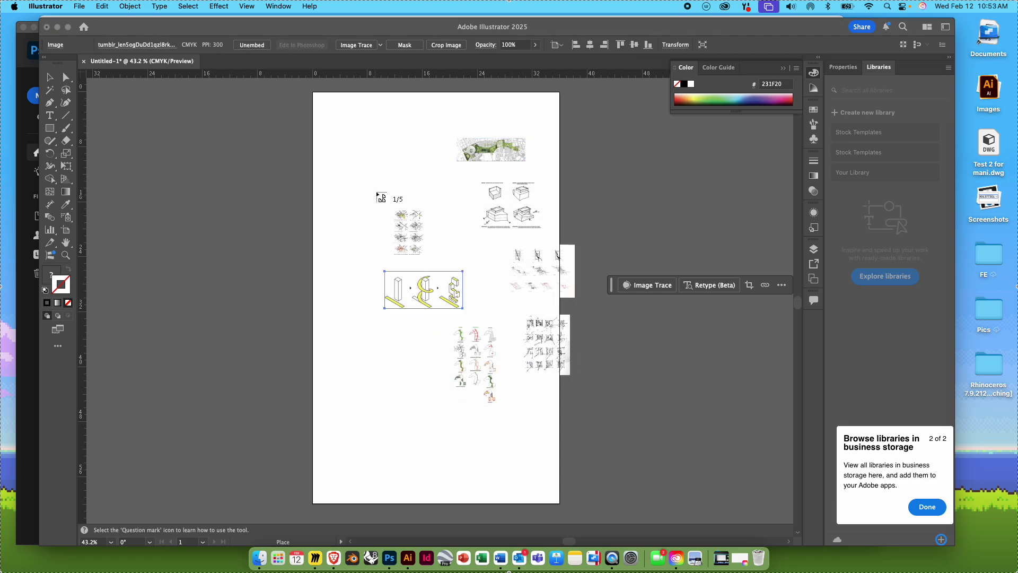
click(376, 188)
click(329, 149)
click(312, 229)
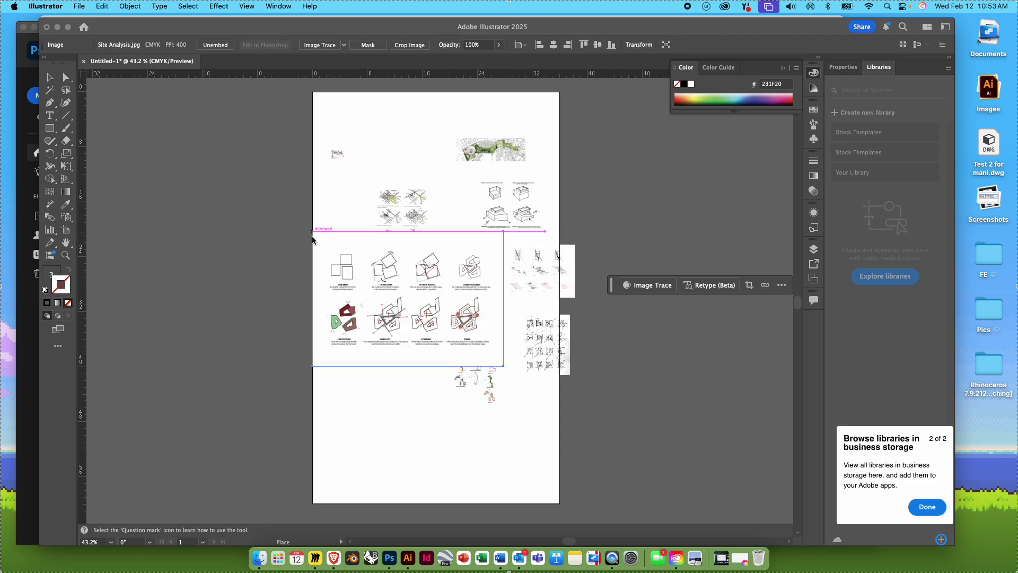
click(332, 368)
click(438, 424)
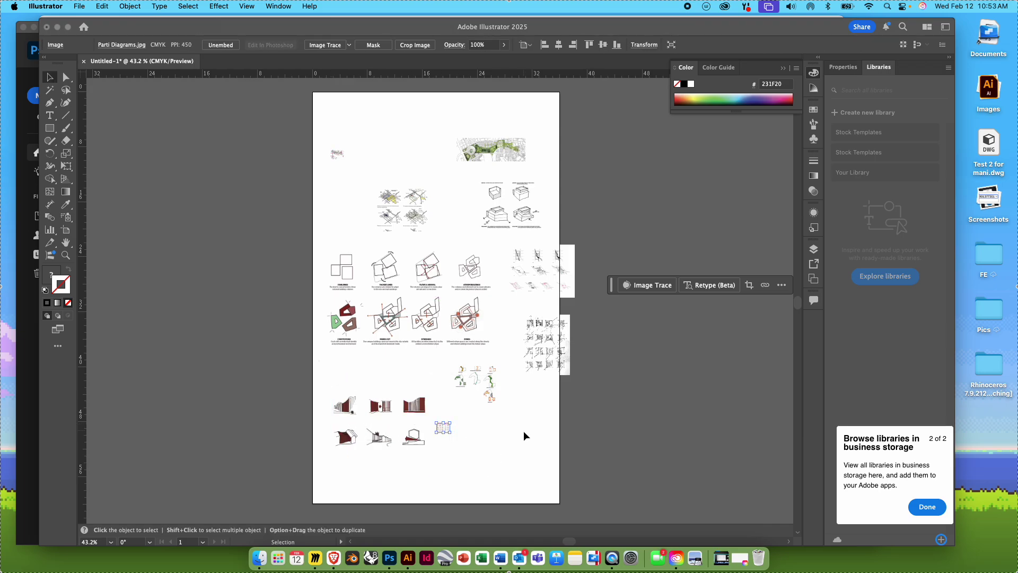
click(519, 438)
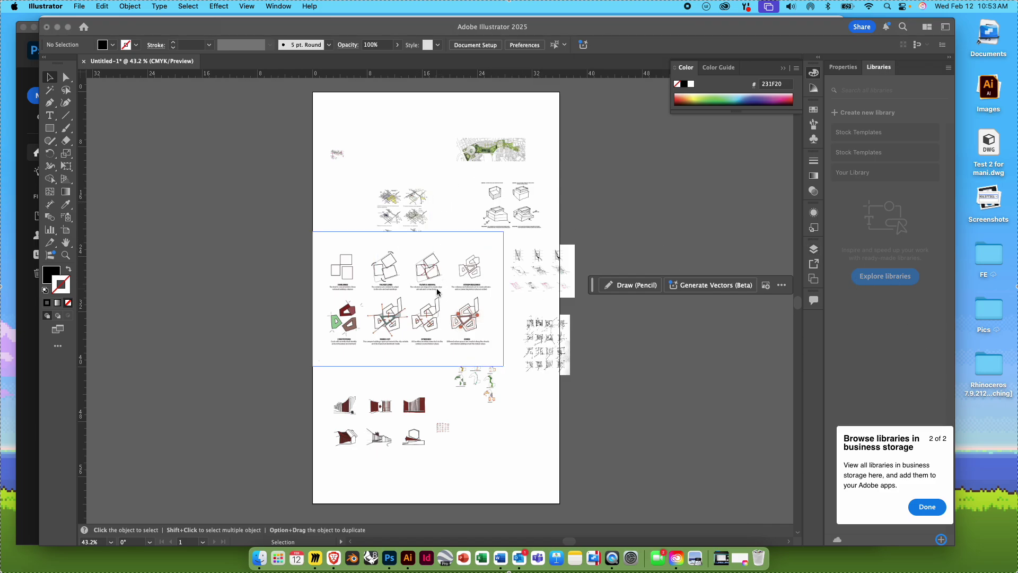
- Move simple.jpg to the artboard's top-left corner, stack the site plan, box sketches and yellow diagram below it, and put taichung-plan.jpg near the lower-right corner
drag(437, 291, 436, 154)
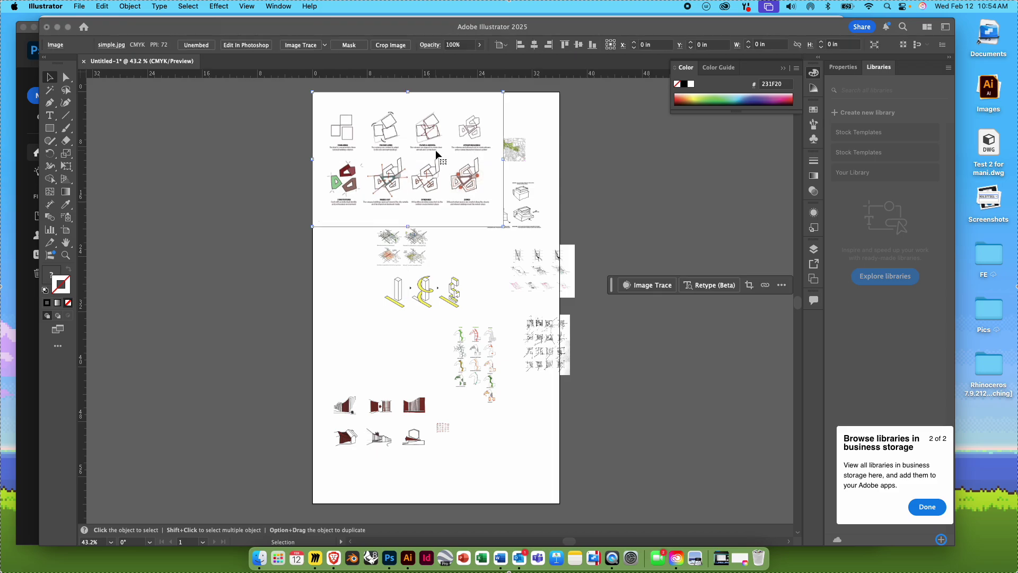
drag(509, 149, 367, 243)
mouse_move(526, 210)
mouse_down()
mouse_move(498, 205)
mouse_move(462, 259)
mouse_move(353, 294)
mouse_move(362, 301)
mouse_up()
drag(455, 296, 426, 347)
drag(402, 353, 395, 353)
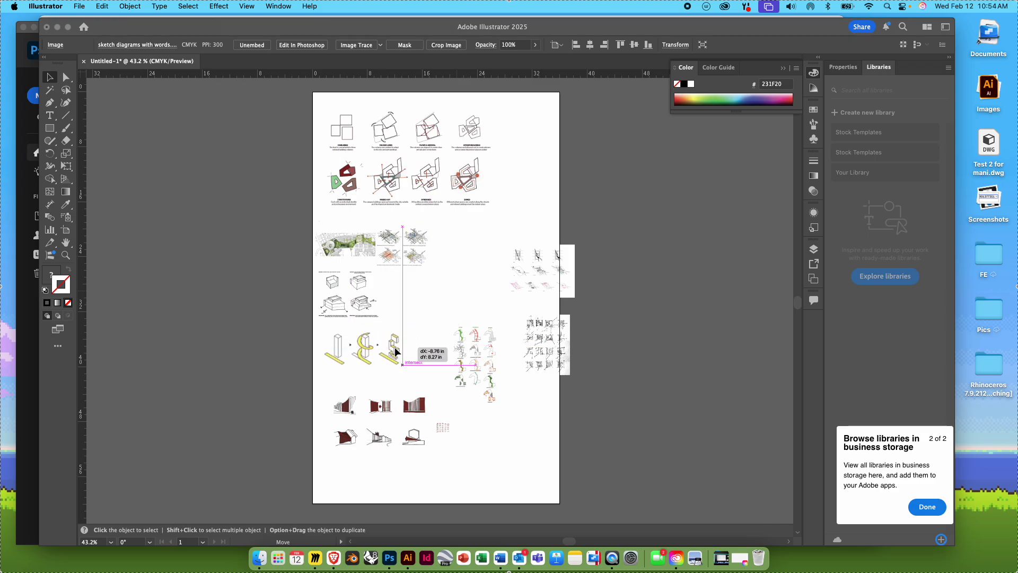
mouse_move(469, 357)
mouse_down()
mouse_move(405, 452)
mouse_move(507, 433)
mouse_up()
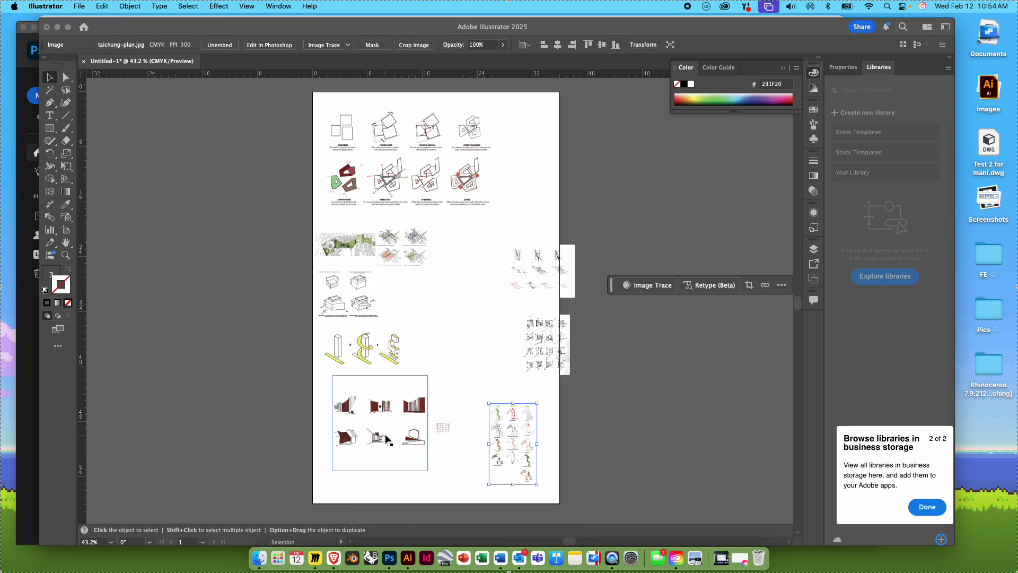
- Move simple one.gif to the artboard's bottom-left corner and enlarge it proportionally to about 23 in square
drag(385, 435, 369, 469)
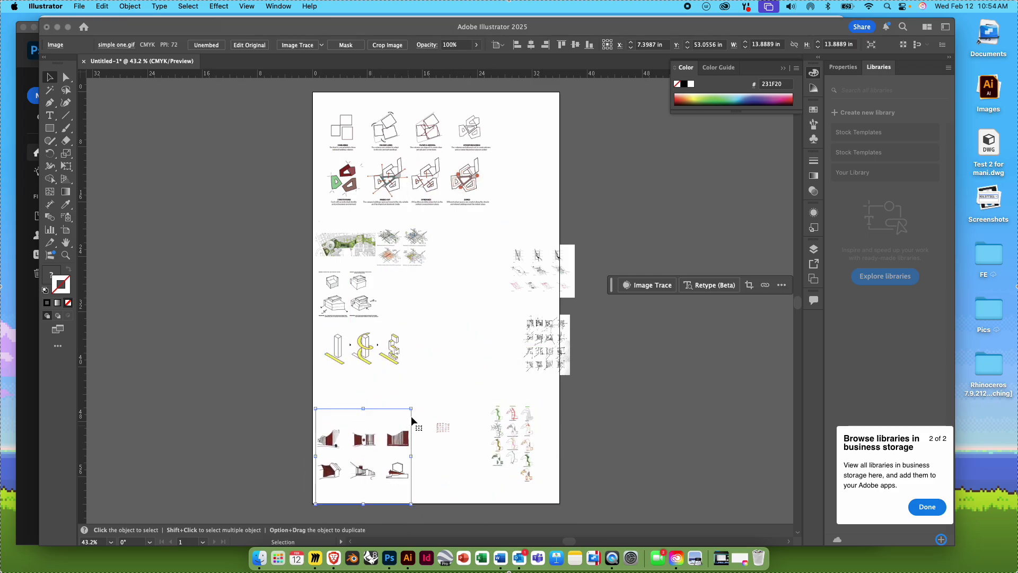
mouse_move(411, 408)
mouse_down()
mouse_move(422, 411)
mouse_move(525, 346)
mouse_up()
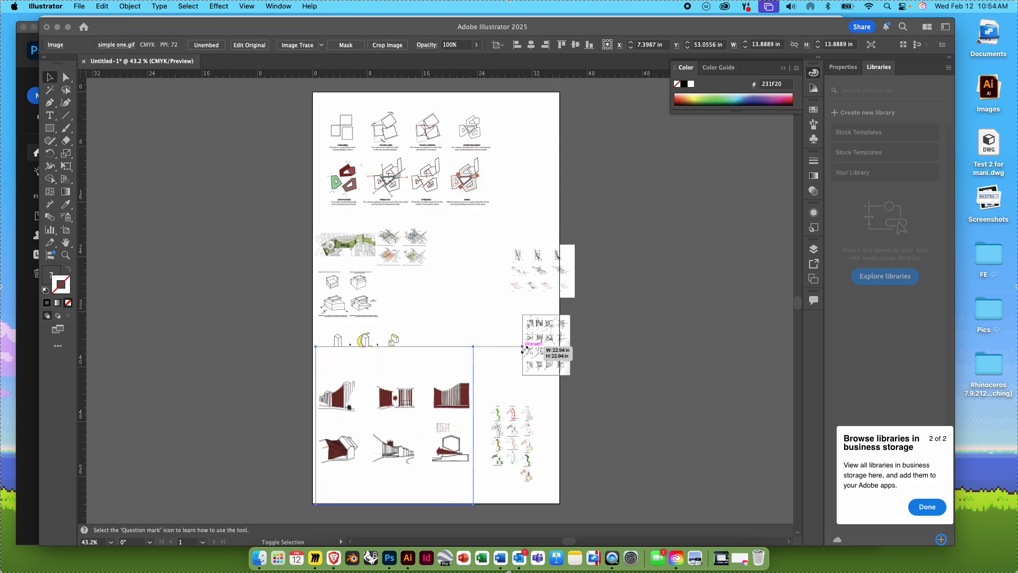
- Add a second layer above Layer 1 and move the yellow tower diagram onto it, in front of simple one.gif
mouse_move(408, 409)
mouse_down()
mouse_move(421, 405)
mouse_move(403, 406)
mouse_up()
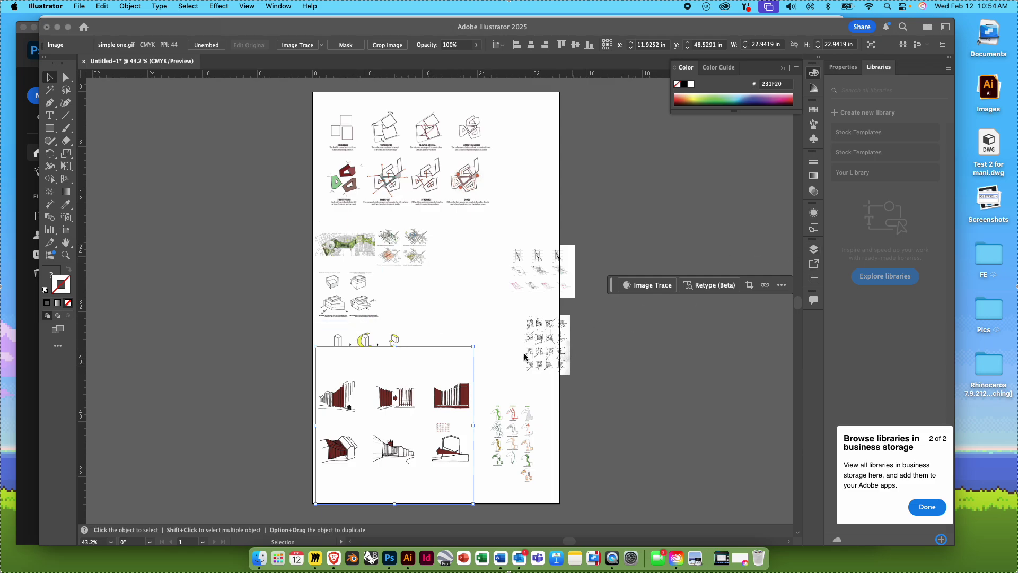
click(813, 249)
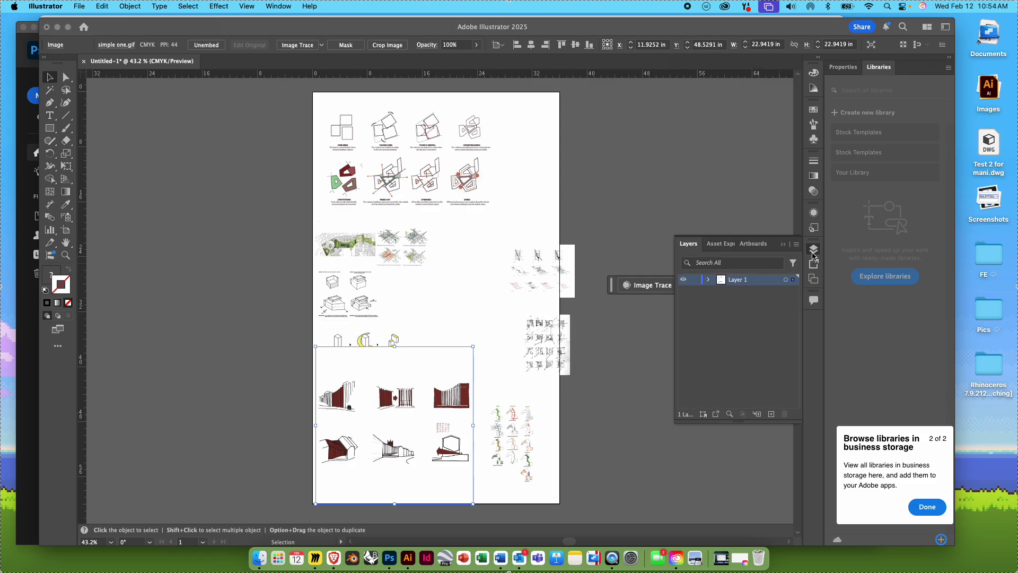
click(774, 412)
click(377, 339)
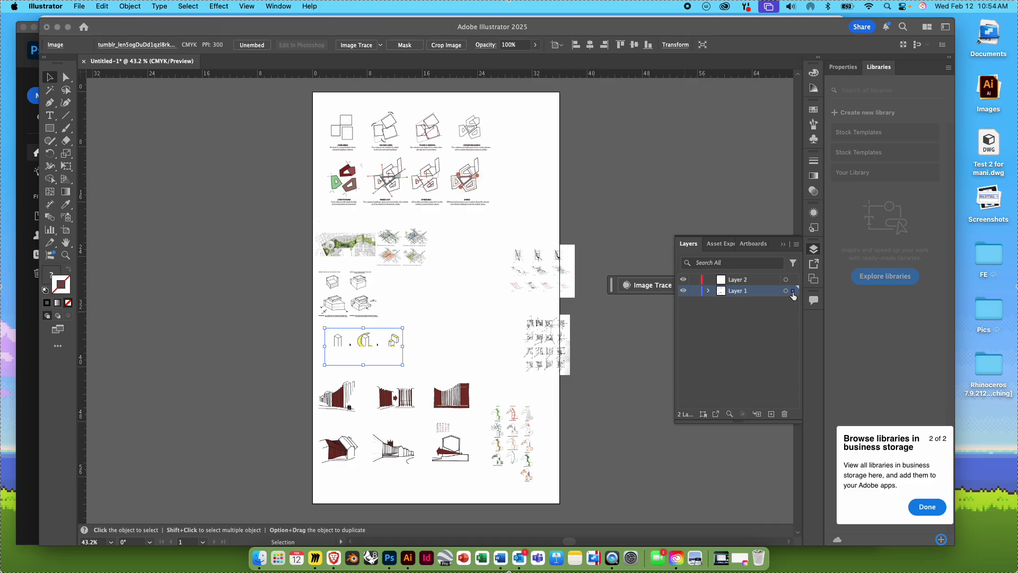
drag(797, 287, 793, 280)
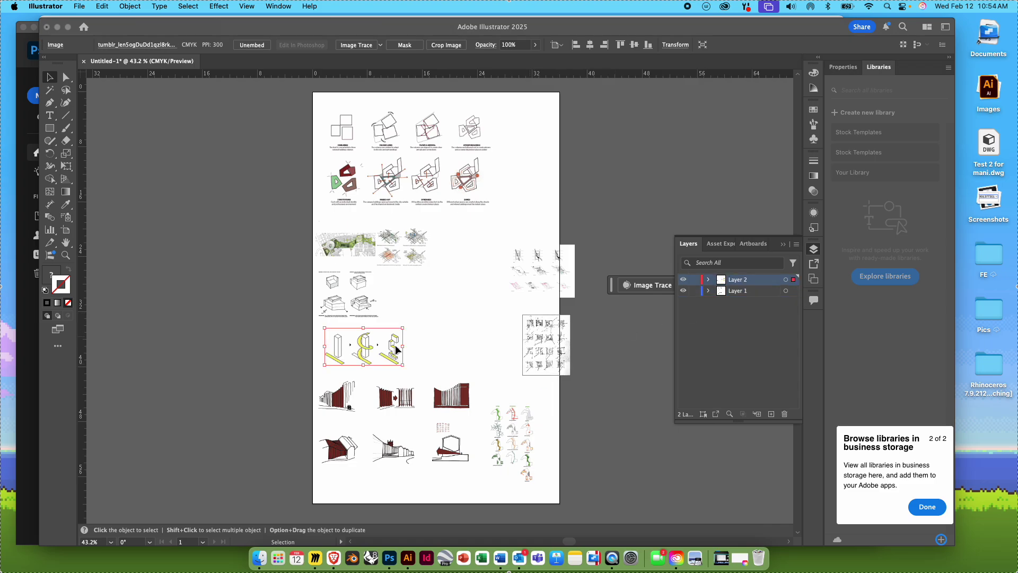
click(438, 373)
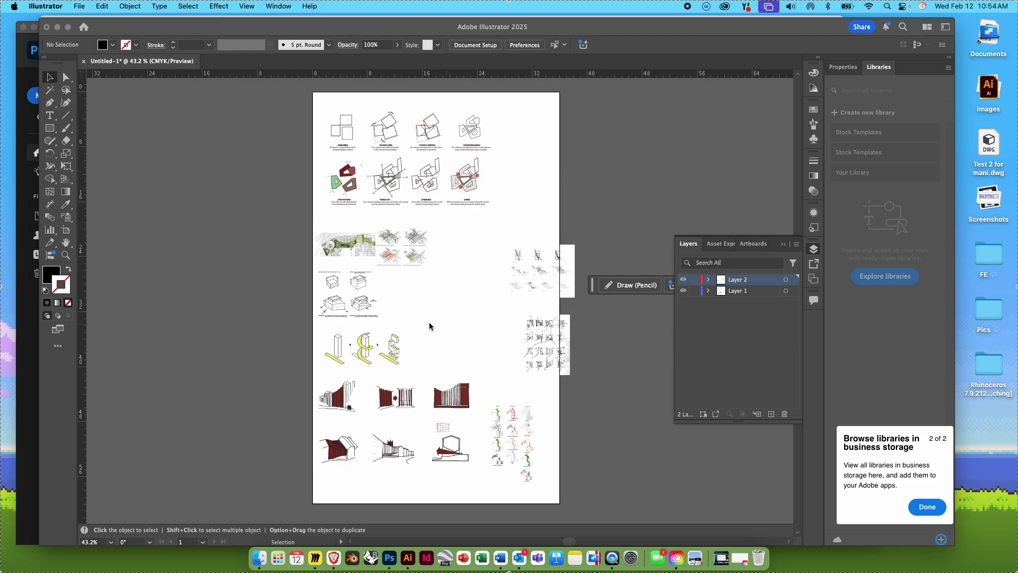
- Enlarge the box sketches image proportionally so it fills the gap between the site plan and the yellow tower diagram
click(374, 351)
click(362, 300)
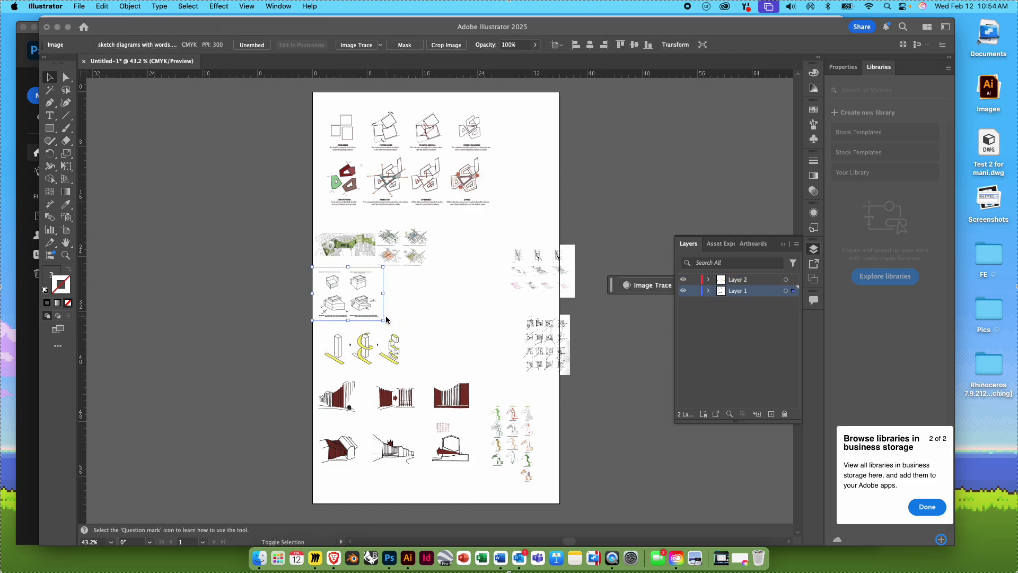
mouse_move(383, 320)
mouse_down()
mouse_move(407, 338)
mouse_move(382, 304)
mouse_move(406, 322)
mouse_up()
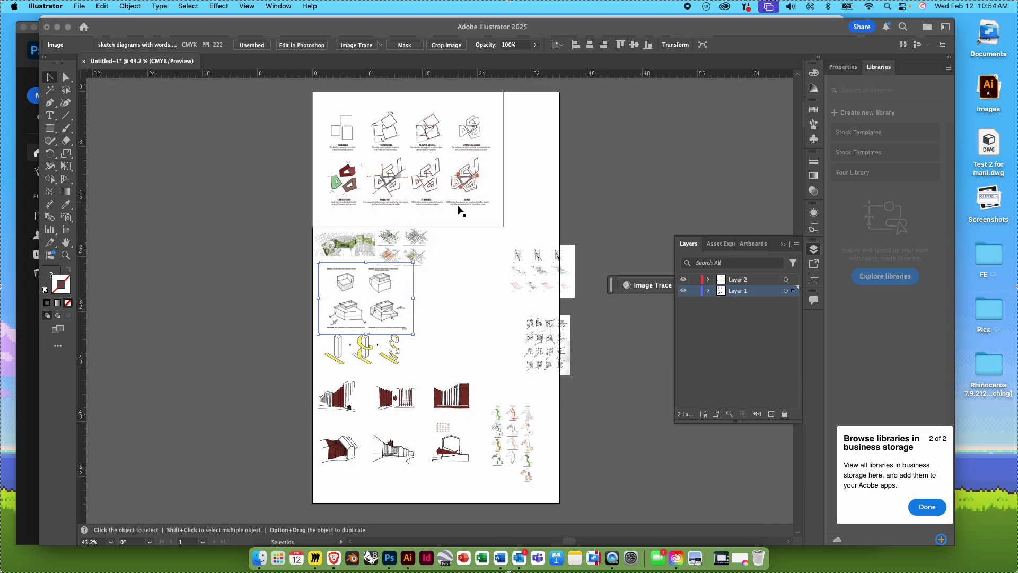
- Shrink simple.jpg into the artboard's top-right corner, then move Site breakdown.jpg below it and enlarge it proportionally to about the same width
mouse_move(443, 184)
mouse_down()
mouse_move(444, 174)
mouse_move(521, 206)
mouse_move(499, 192)
mouse_up()
drag(368, 163, 423, 163)
drag(507, 174, 507, 151)
mouse_move(416, 215)
mouse_down()
mouse_move(500, 222)
mouse_move(506, 211)
mouse_move(474, 211)
mouse_up()
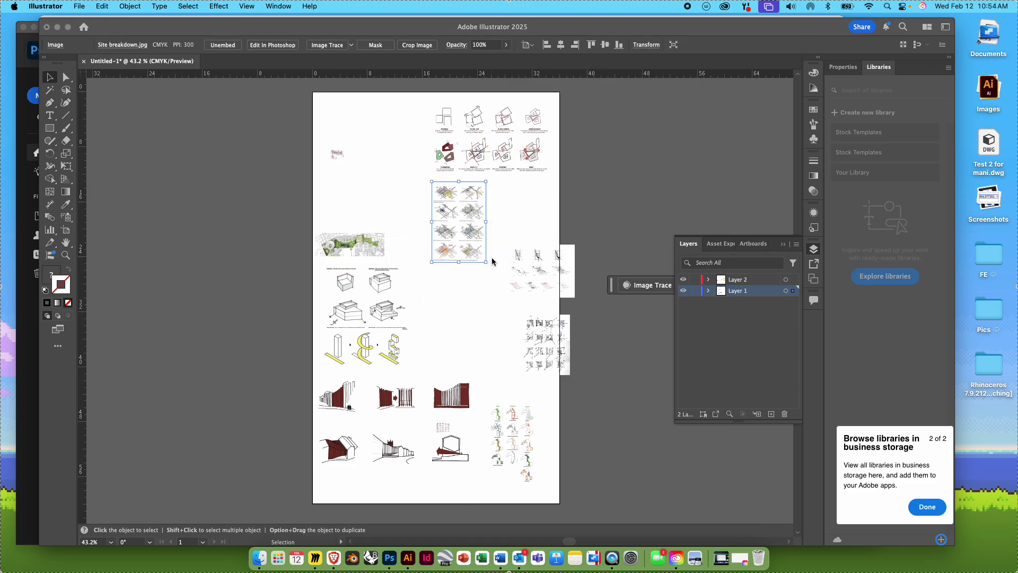
drag(484, 261, 626, 346)
- Move the small faint sketch diagrams under the enlarged Site breakdown.jpg and delete the black diagram grid overhanging the artboard's right edge
click(568, 285)
mouse_move(568, 285)
mouse_down()
mouse_move(421, 270)
mouse_move(469, 360)
mouse_move(545, 399)
mouse_move(552, 387)
mouse_up()
drag(550, 337, 614, 320)
key(Delete)
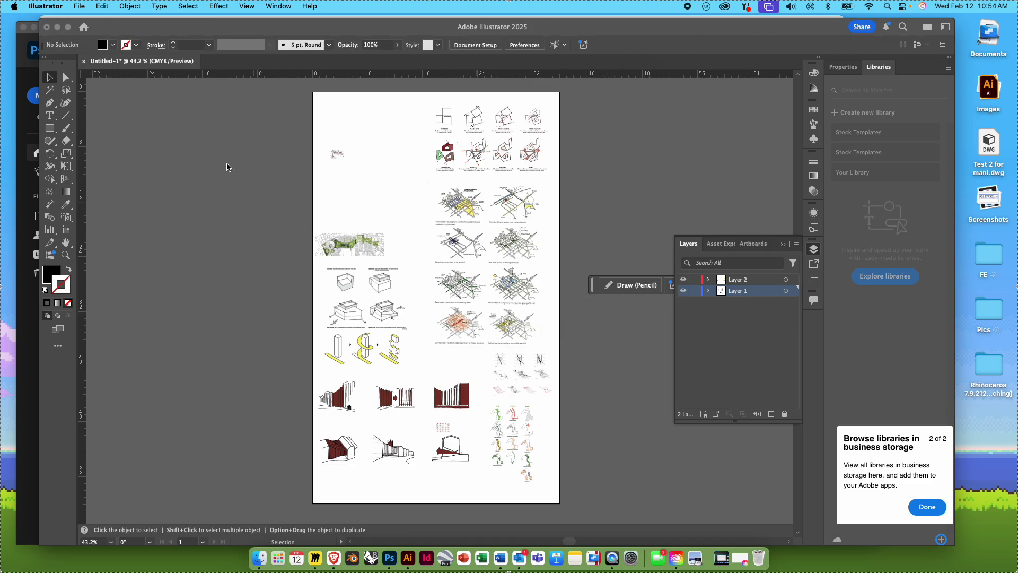
click(51, 116)
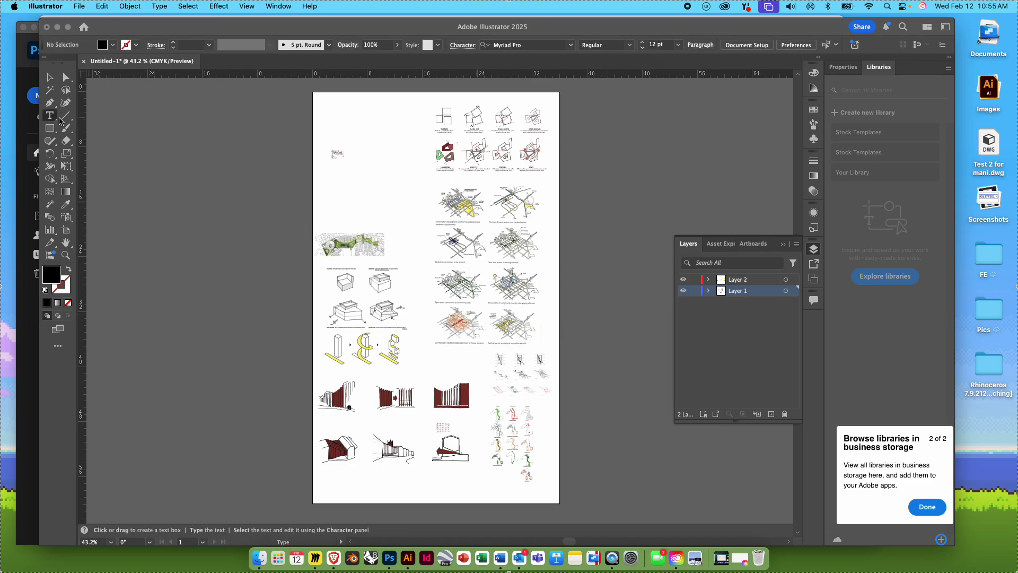
click(330, 174)
key(Escape)
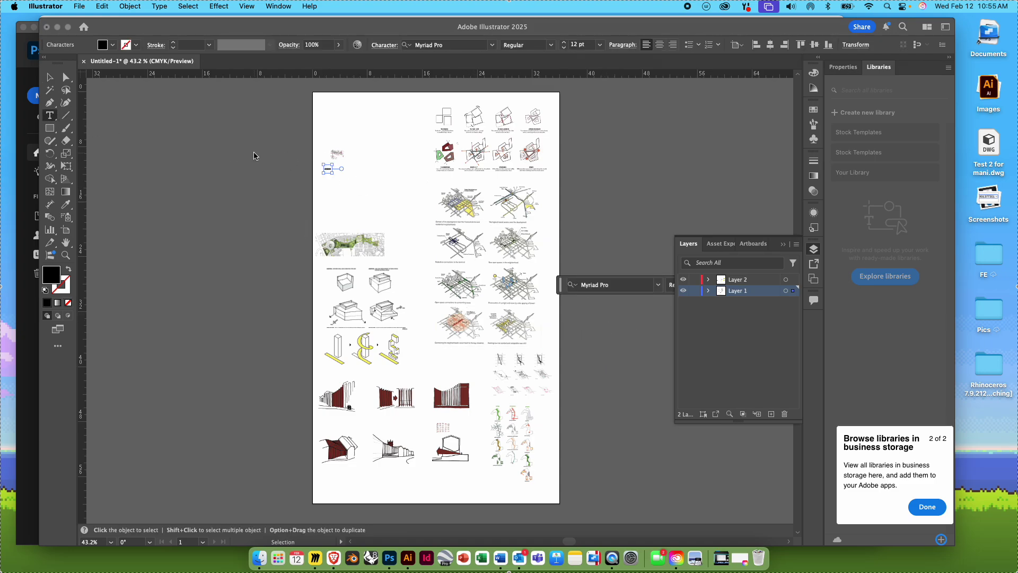
- Draw a wide area-text frame in the empty space above the green site plan and clear its placeholder text
click(56, 113)
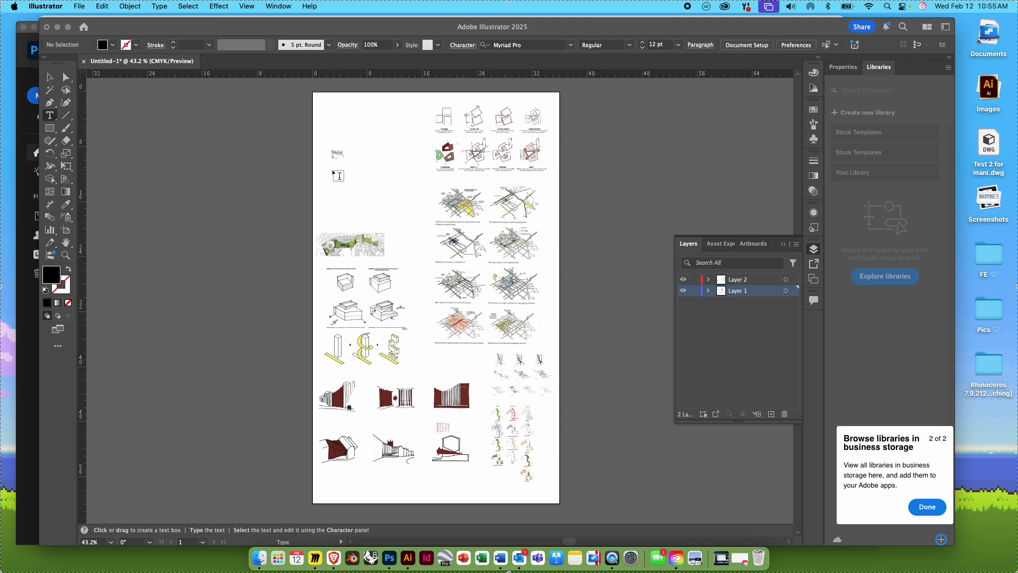
drag(328, 172, 419, 197)
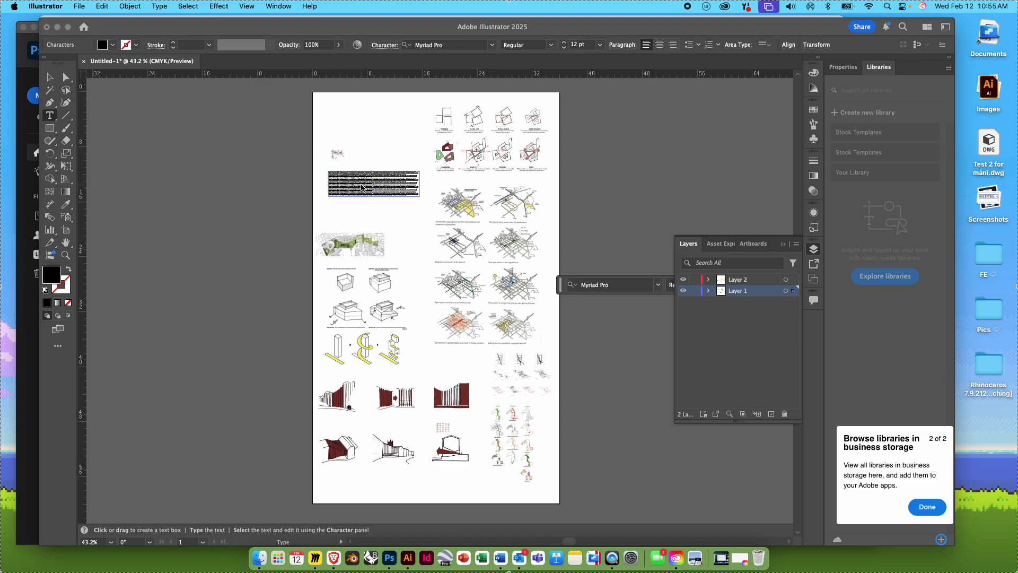
key(BackSpace)
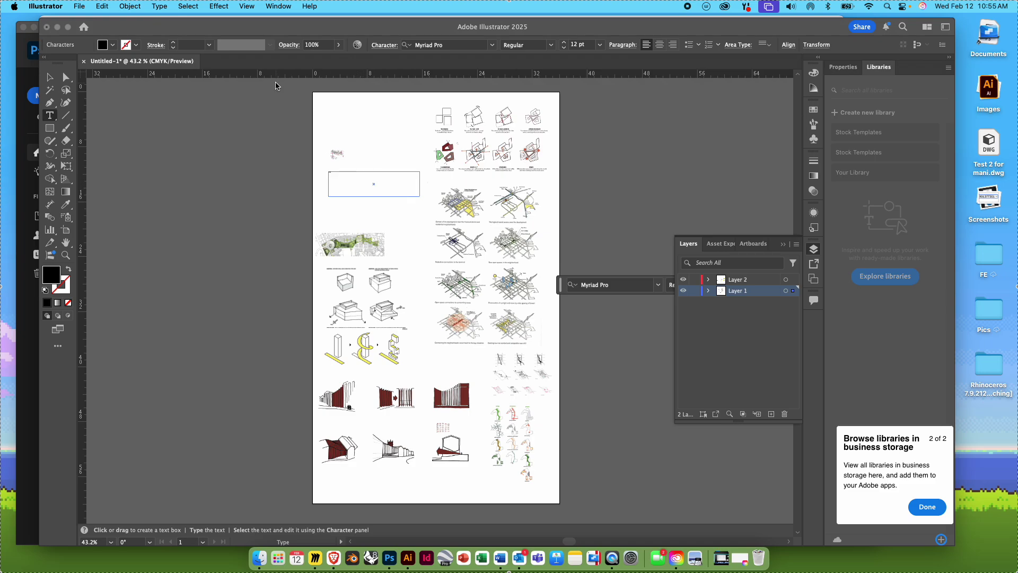
key(Escape)
- Set the text frame's font size to 74 pt and enter TITLE in it
click(564, 43)
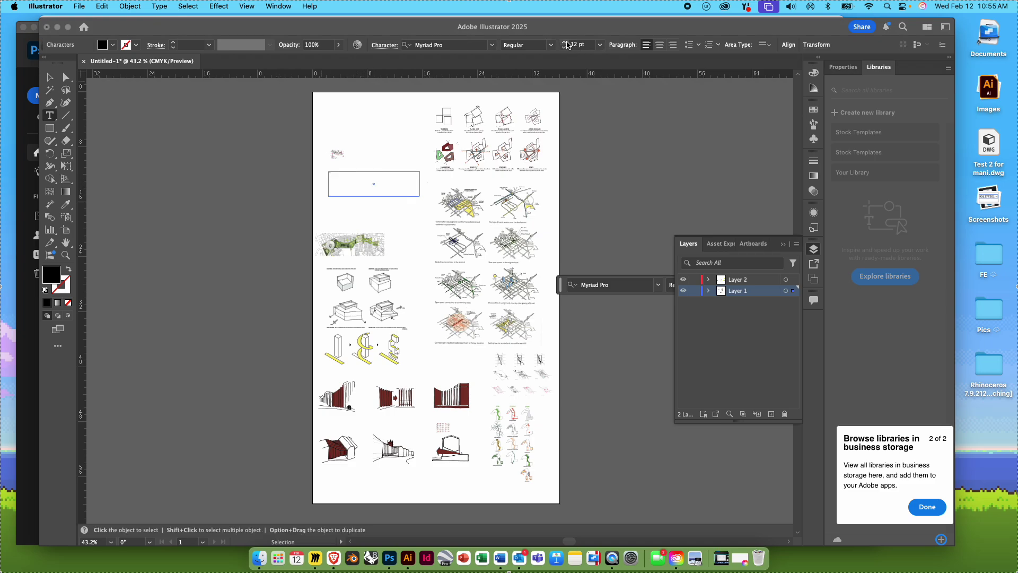
click(564, 43)
click(564, 43)
click(564, 43)
click(564, 43)
click(394, 189)
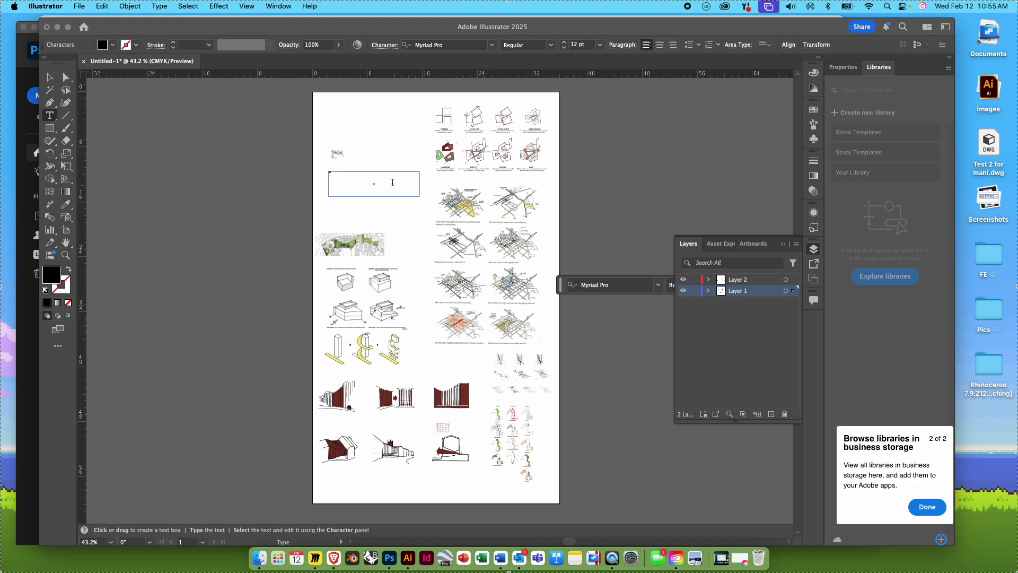
click(564, 43)
click(564, 43)
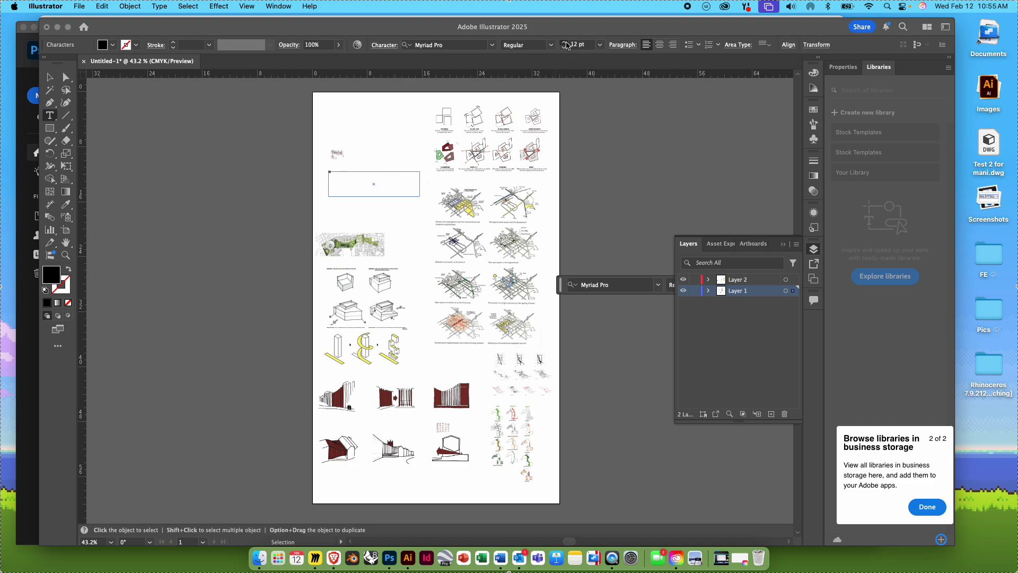
click(564, 43)
click(564, 43)
click(564, 43)
click(564, 43)
click(564, 43)
click(564, 43)
click(564, 43)
click(564, 43)
click(564, 43)
click(564, 43)
click(564, 43)
click(564, 43)
click(565, 43)
click(565, 43)
click(565, 43)
click(565, 43)
click(565, 43)
click(565, 43)
click(566, 43)
click(565, 43)
click(565, 43)
click(565, 43)
click(565, 43)
click(566, 43)
click(565, 43)
click(386, 141)
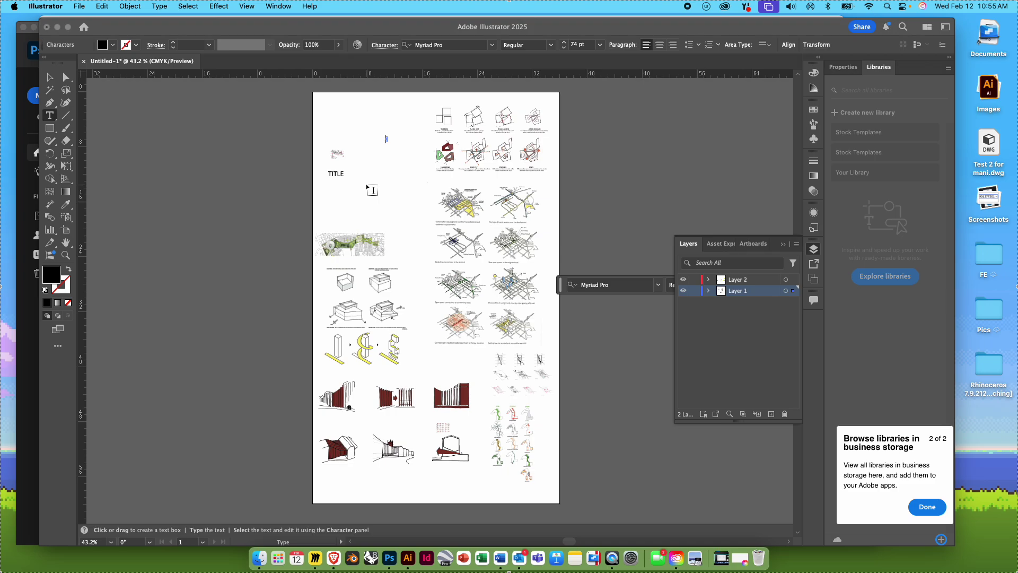
- View the board at actual size and zoom in and out on Site breakdown.jpg to examine its image resolution and caption legibility
click(250, 7)
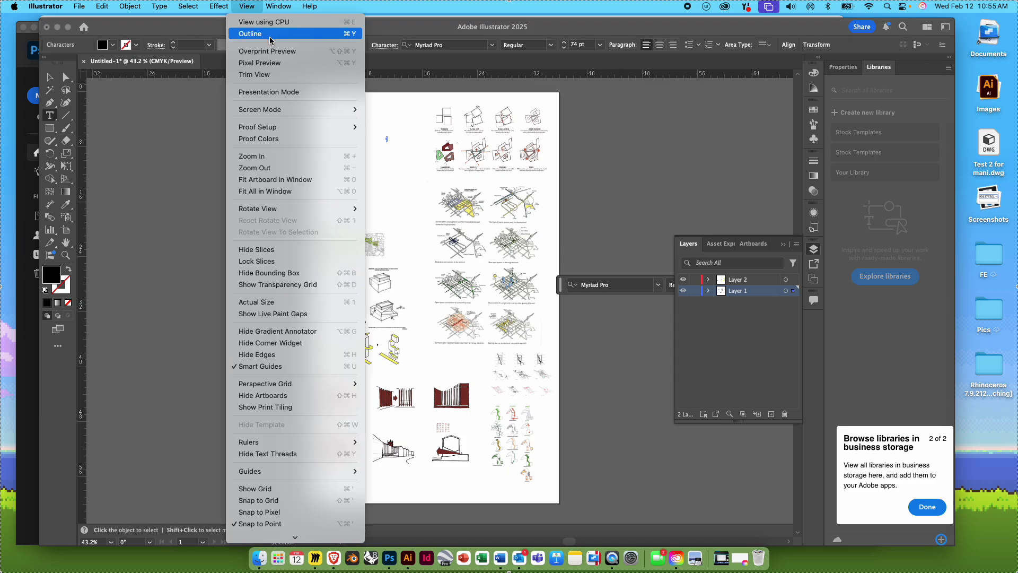
mouse_move(305, 111)
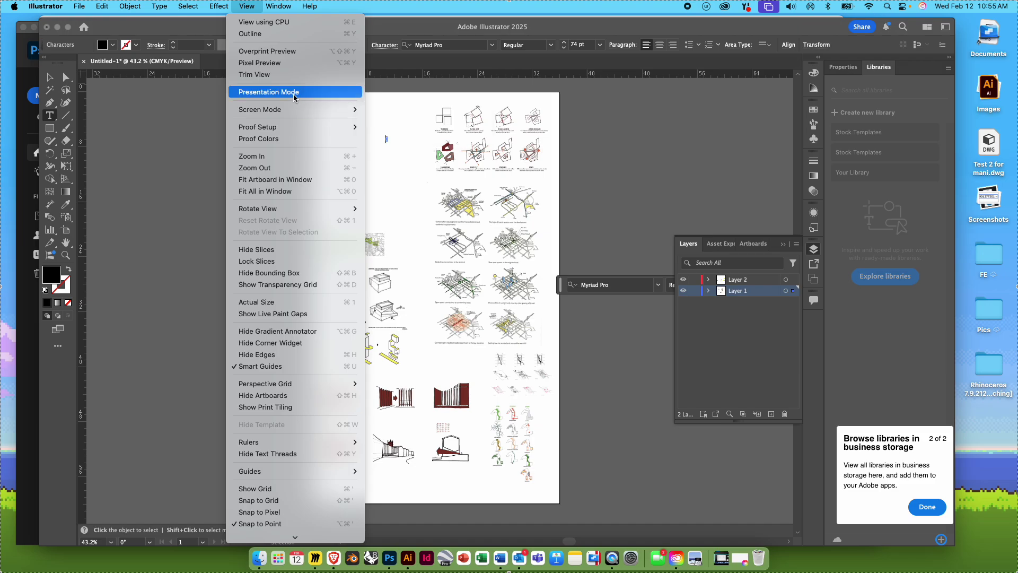
click(280, 303)
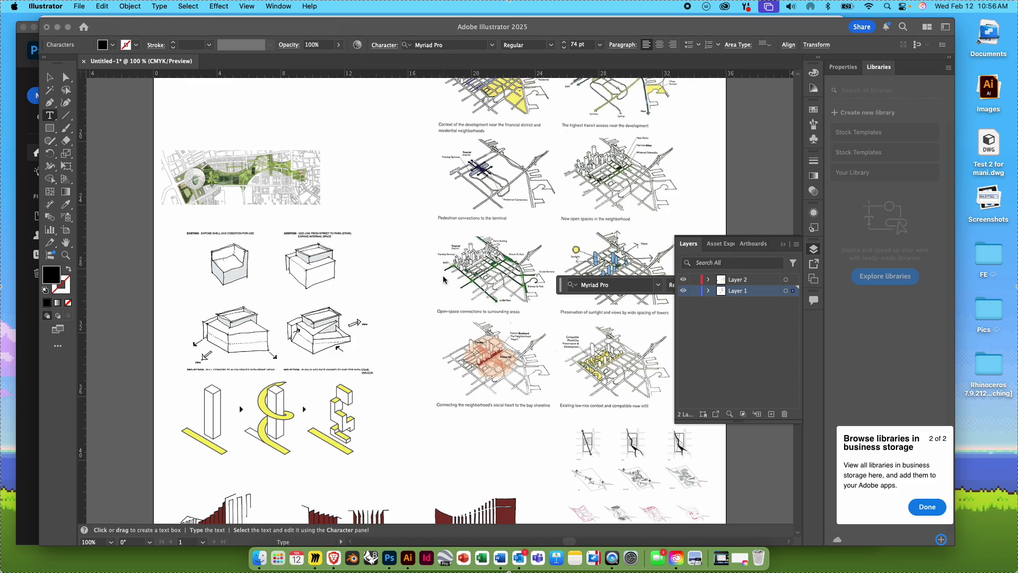
scroll(443, 280, down, 3)
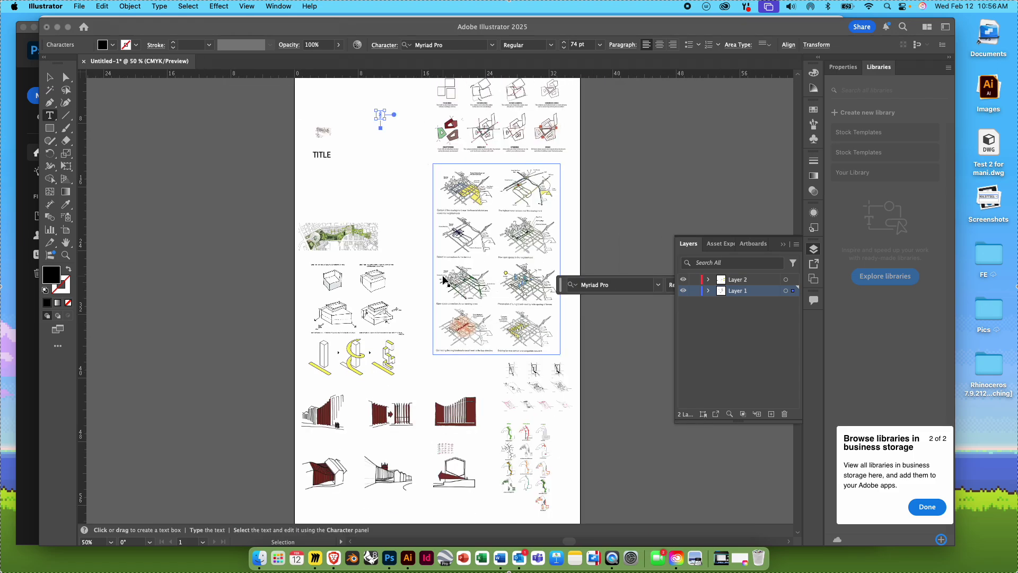
scroll(444, 280, up, 6)
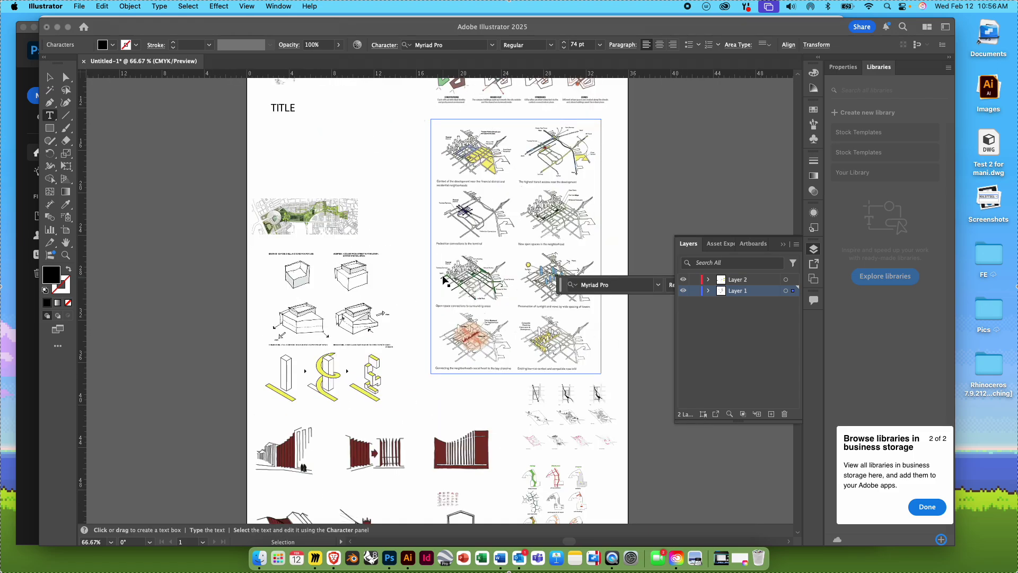
scroll(443, 280, up, 2)
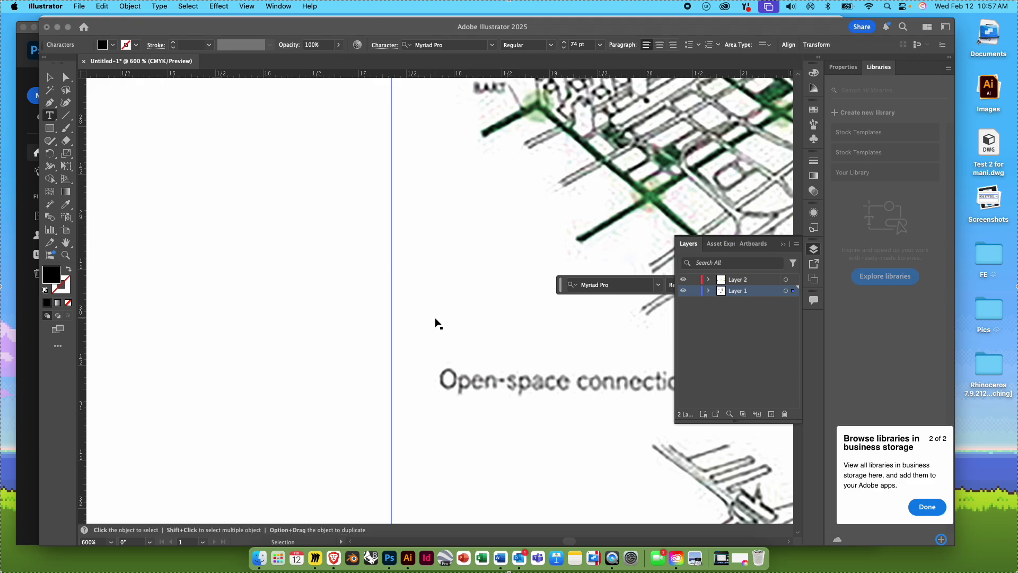
alt+scroll(435, 321, down, 2)
alt+scroll(436, 321, down, 3)
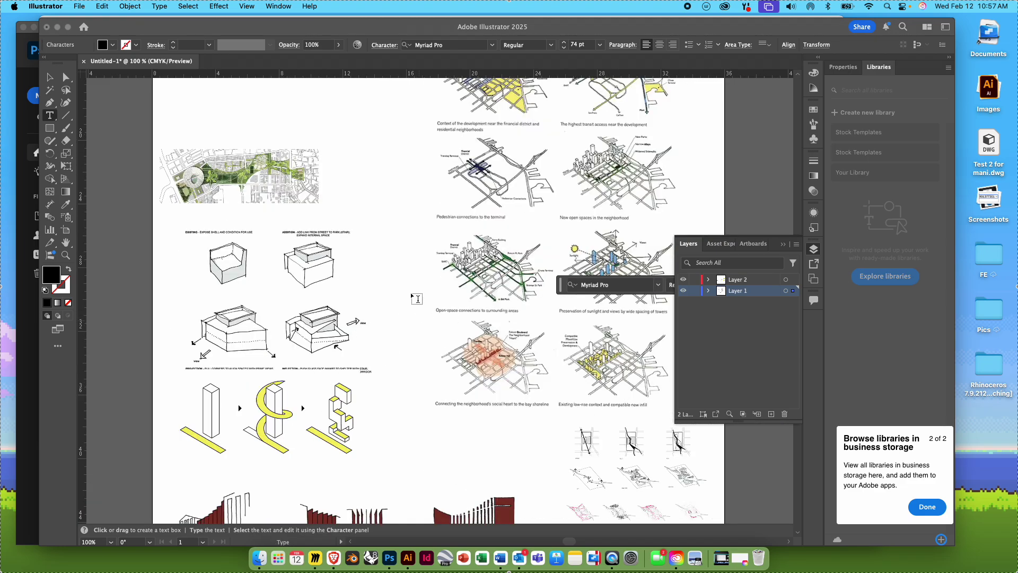
drag(265, 221, 459, 308)
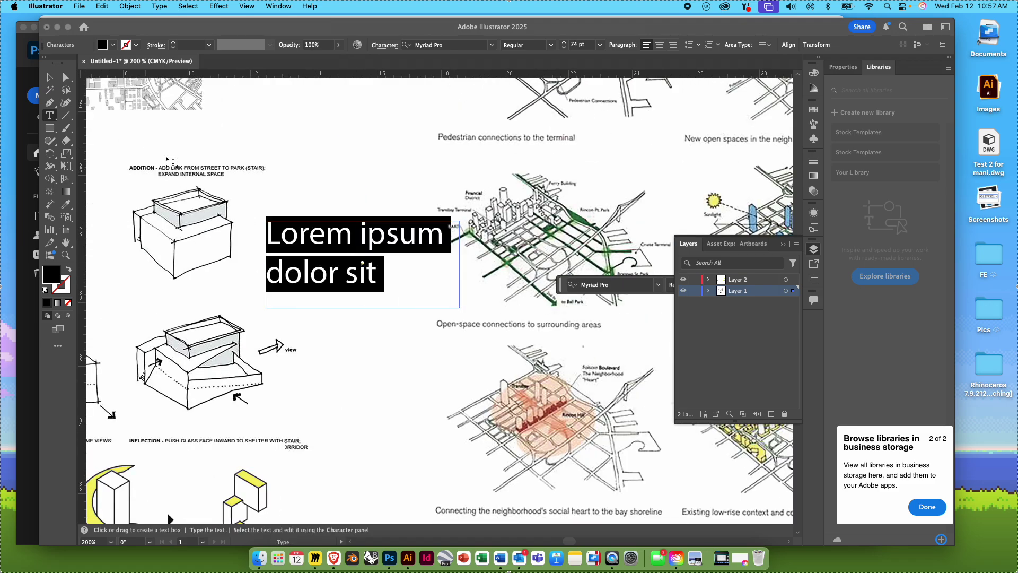
click(192, 172)
click(50, 77)
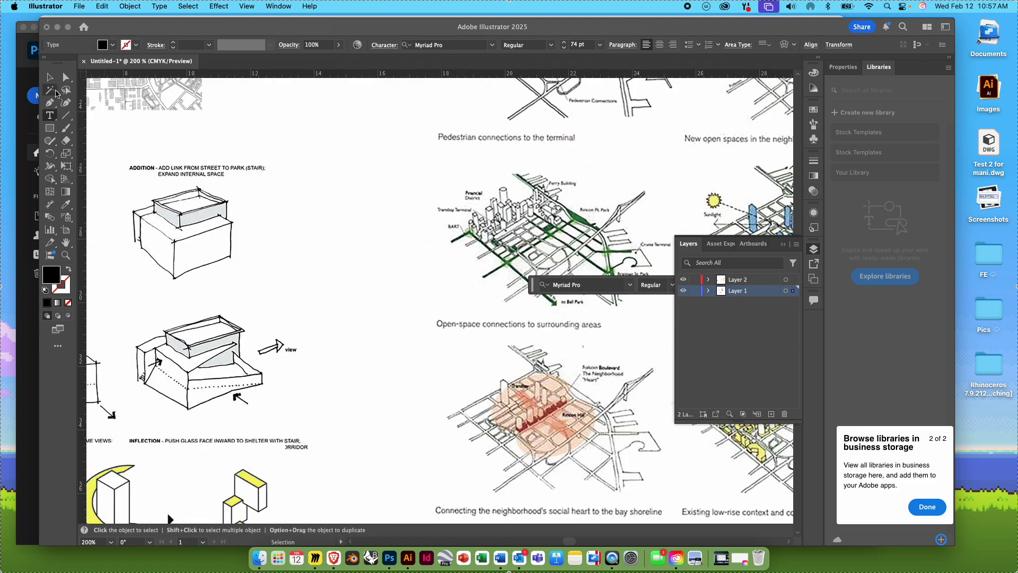
click(272, 250)
- Select the yellow tower diagram, add a new layer above Layer 2 and name it Masking layer
mouse_move(322, 340)
mouse_down()
mouse_move(486, 309)
mouse_move(545, 136)
mouse_up()
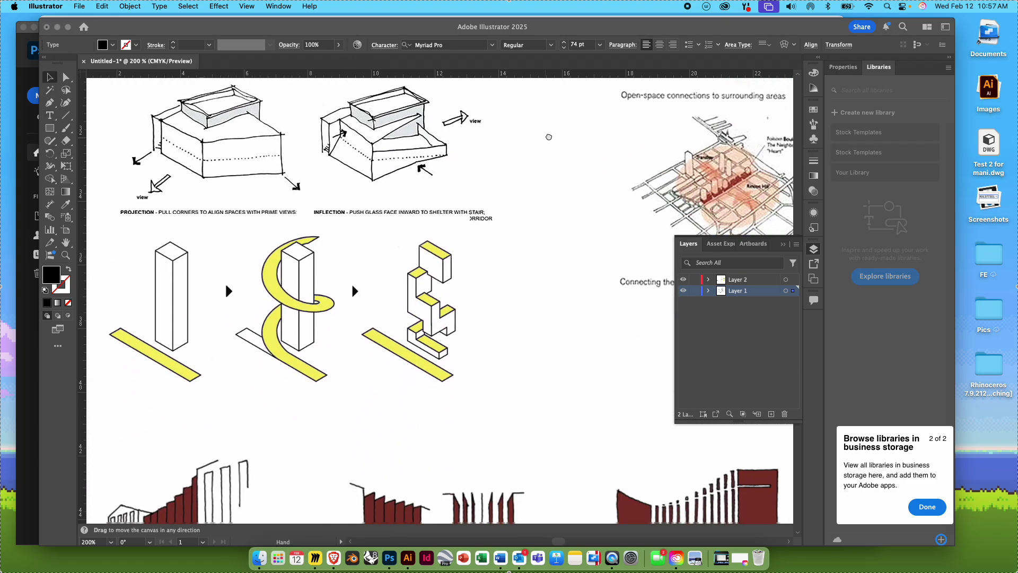
drag(518, 316, 530, 159)
drag(529, 250, 545, 409)
click(364, 233)
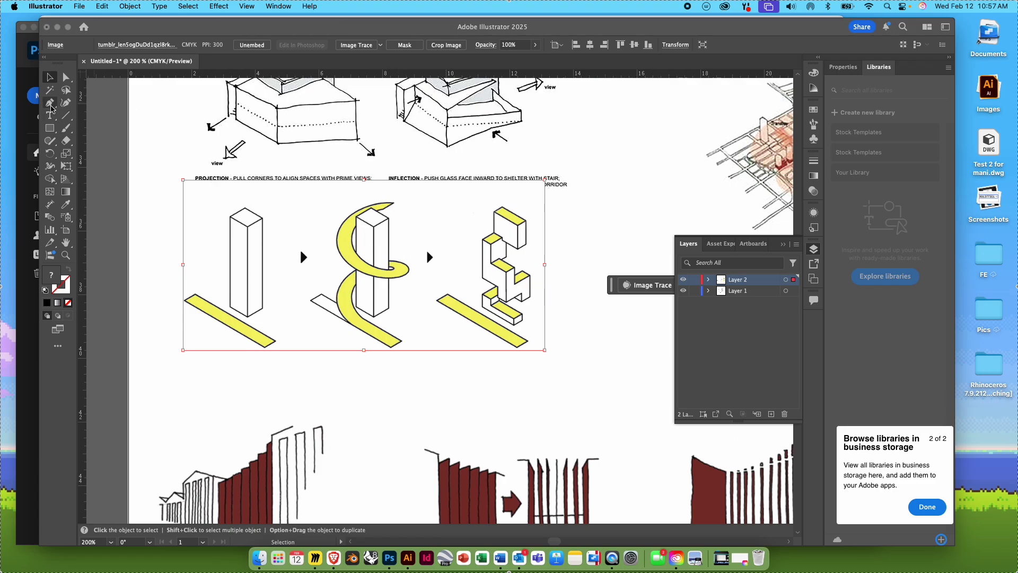
click(50, 103)
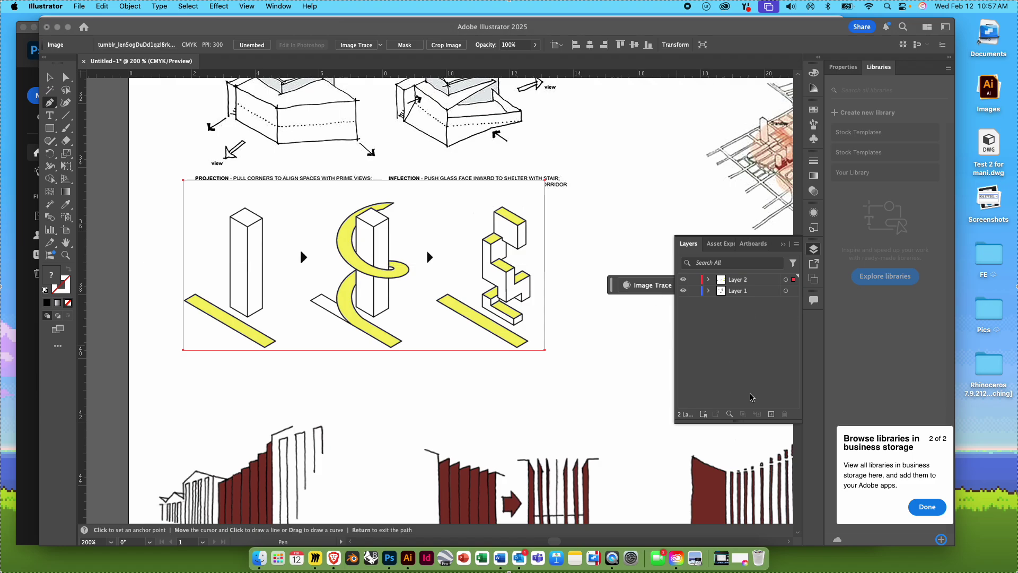
click(772, 413)
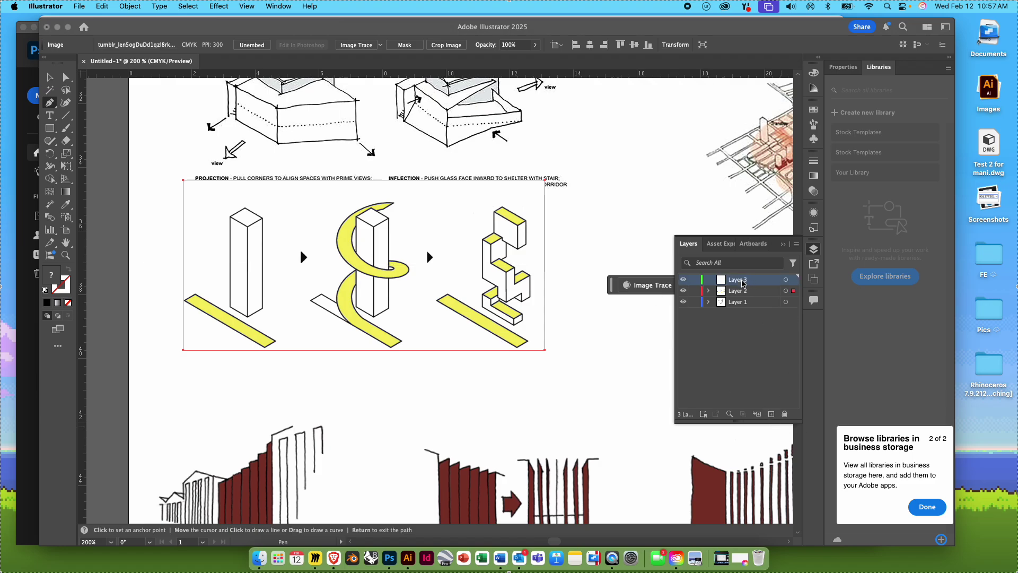
double_click(742, 280)
text(Mas)
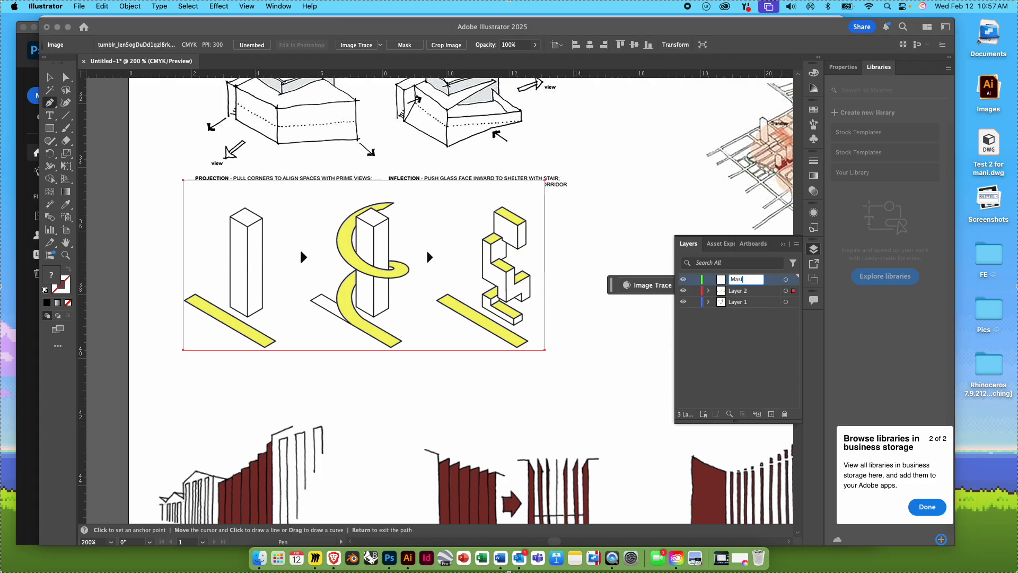
text(king layer)
key(Return)
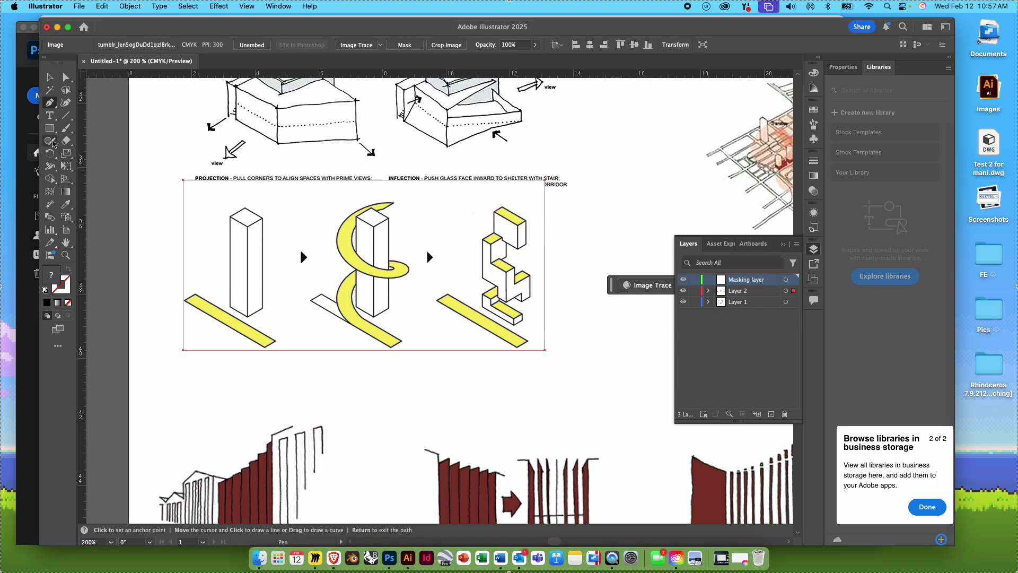
- Draw a rectangle on the Masking layer covering the middle tower of the yellow diagram
click(51, 131)
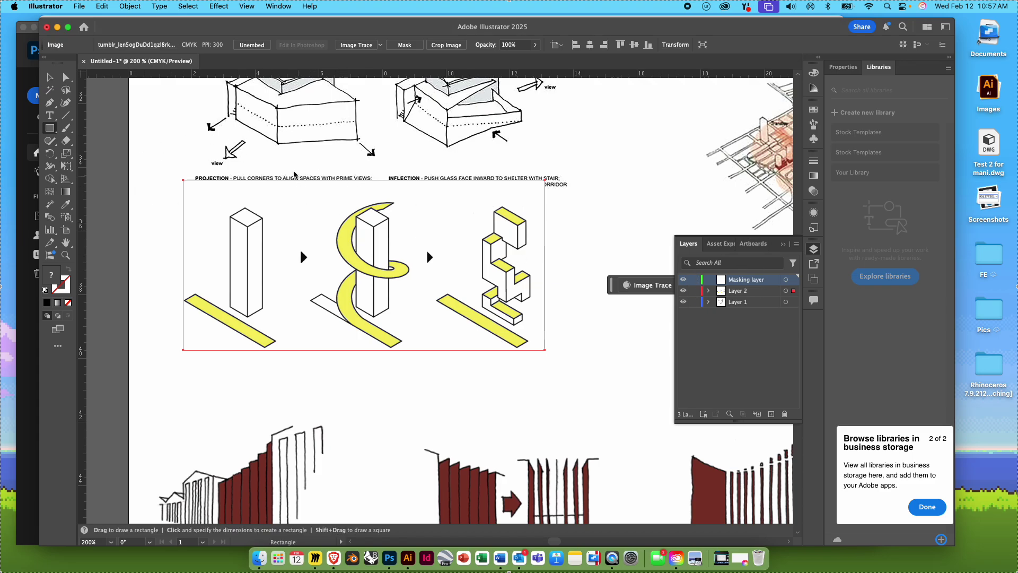
mouse_move(292, 167)
mouse_down()
mouse_move(323, 189)
mouse_move(436, 355)
mouse_up()
key(v)
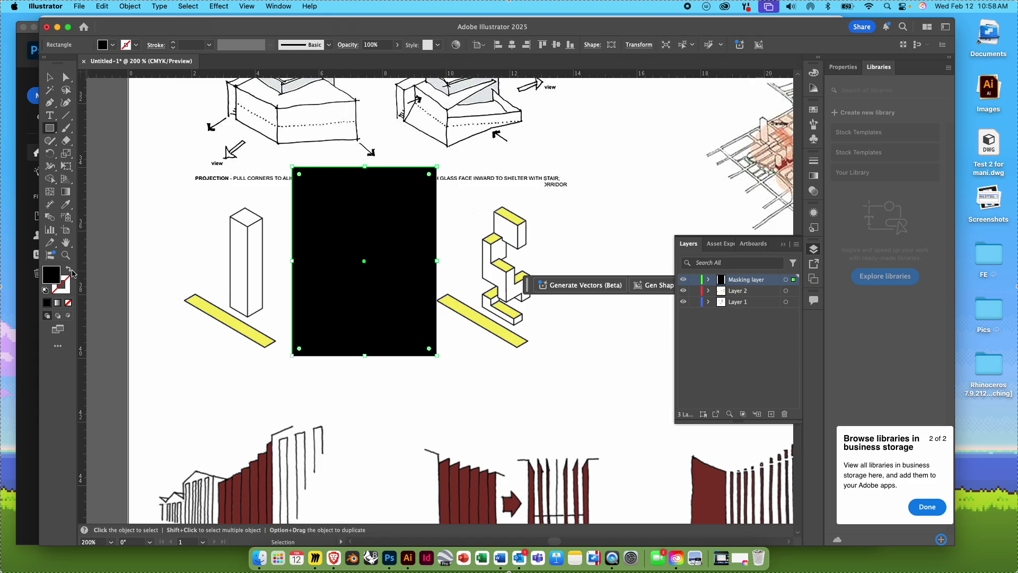
- Remove both the fill and the stroke from the rectangle over the middle tower
click(68, 271)
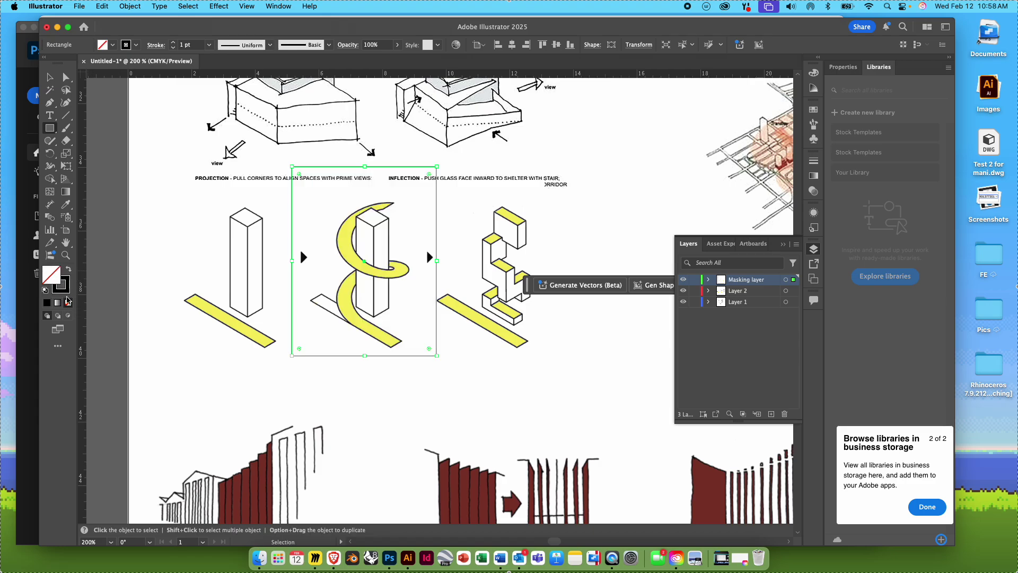
click(64, 289)
click(68, 302)
key(m)
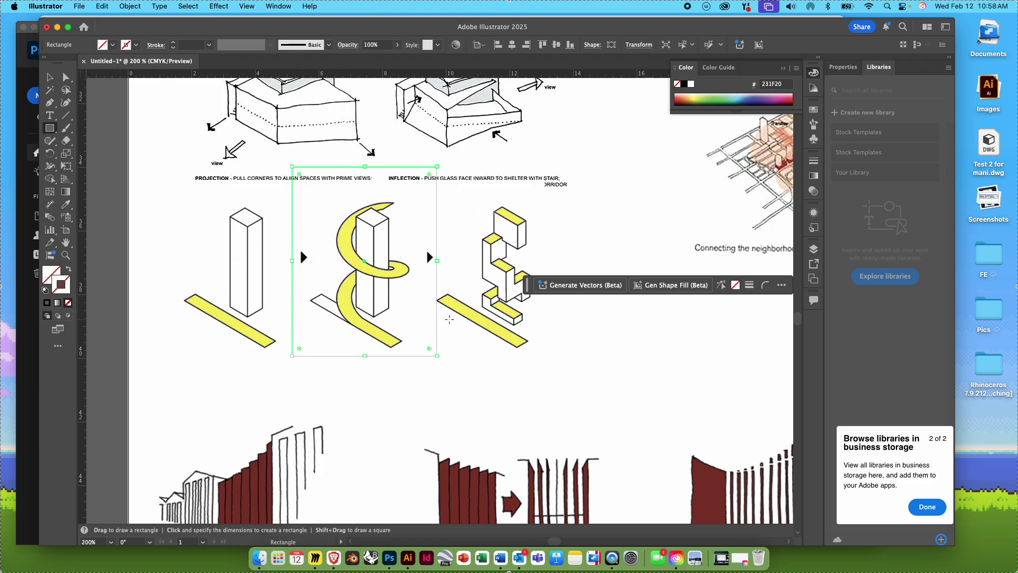
- Make a clipping mask from the rectangle and the yellow tower diagram, and move the masked middle tower slightly lower, clear of the captions
key(v)
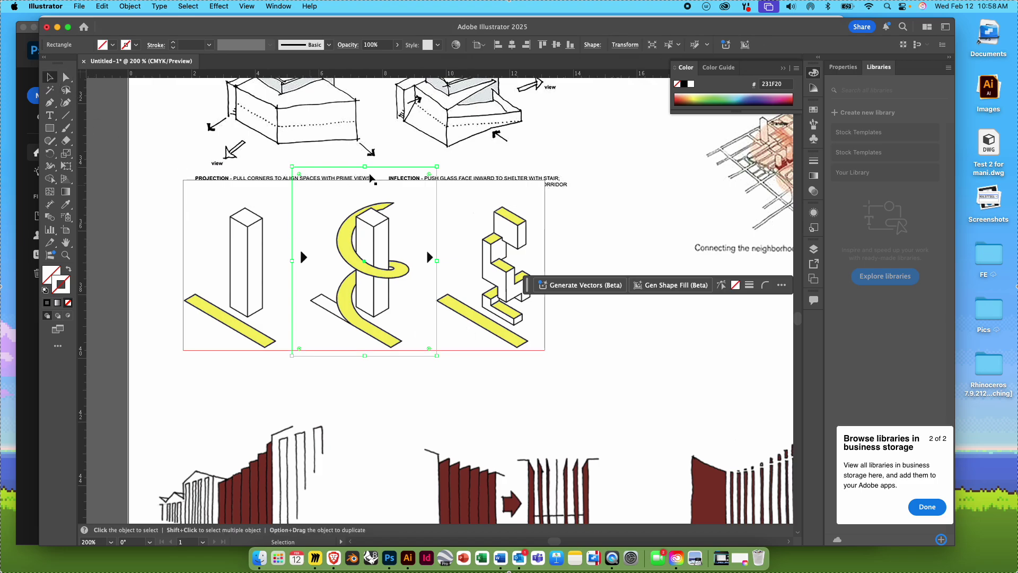
shift+click(507, 297)
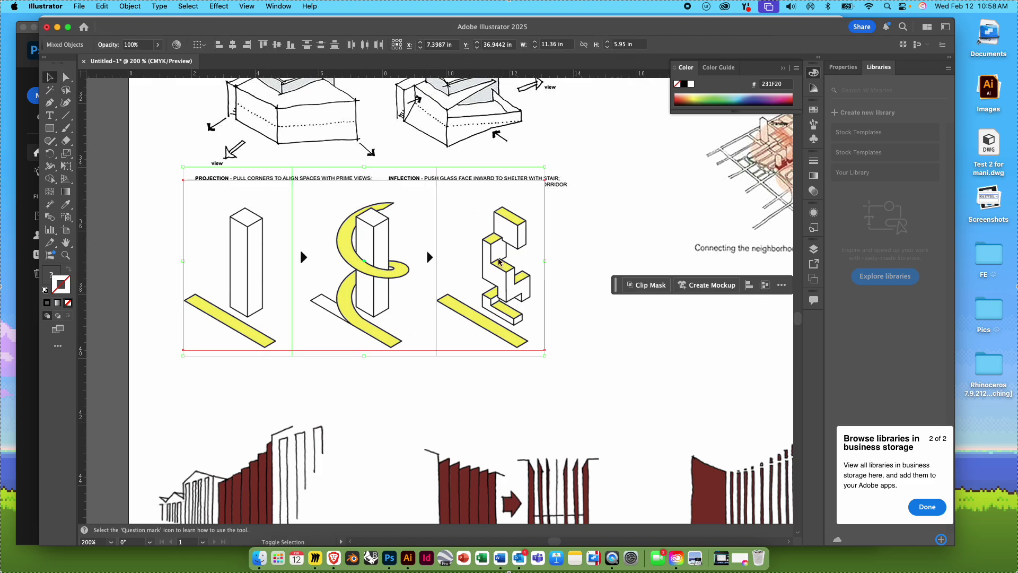
right_click(476, 270)
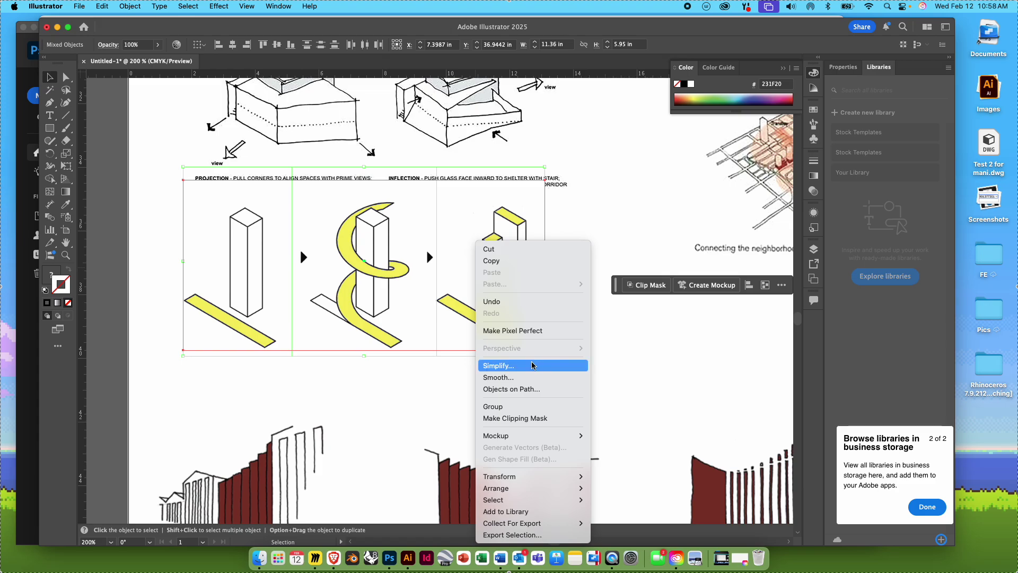
click(525, 419)
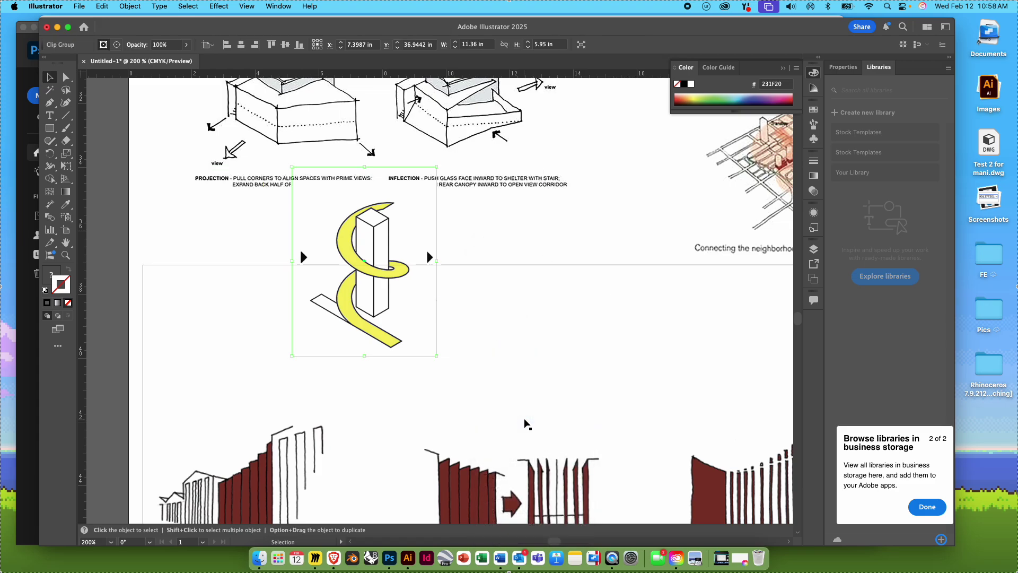
key(super+z)
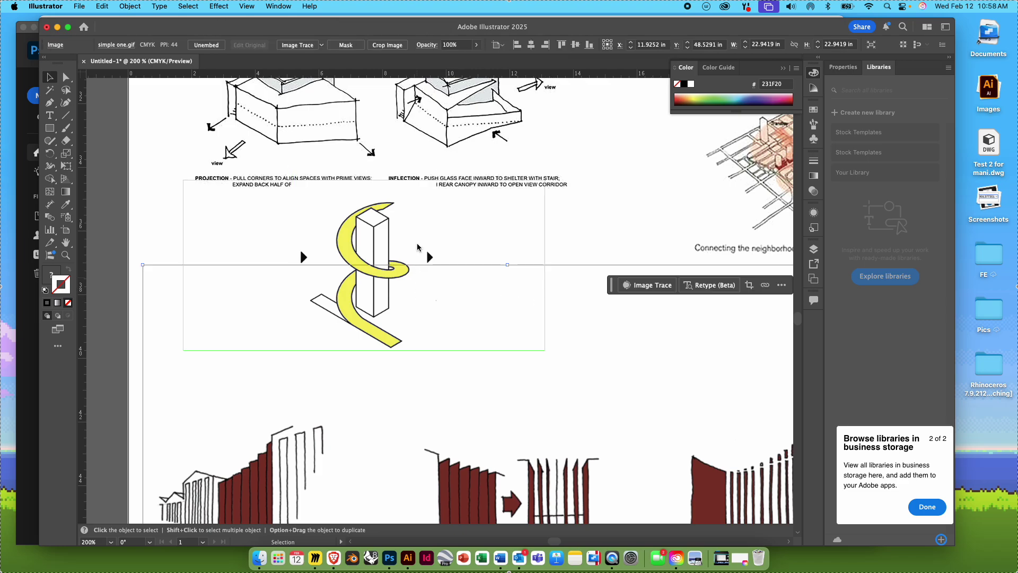
drag(402, 242, 451, 287)
key(super+shift+z)
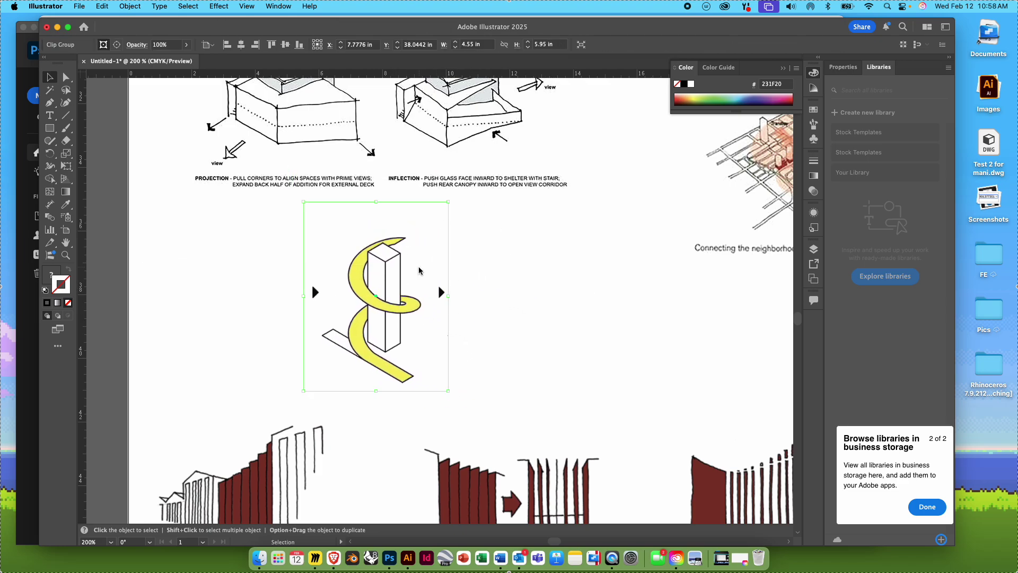
- Draw a closed Pen outline, about 15 x 12.6 in overall, enclosing only the lower-left house sketch and the upper-middle panel sketch with the arrow
scroll(419, 271, down, 10)
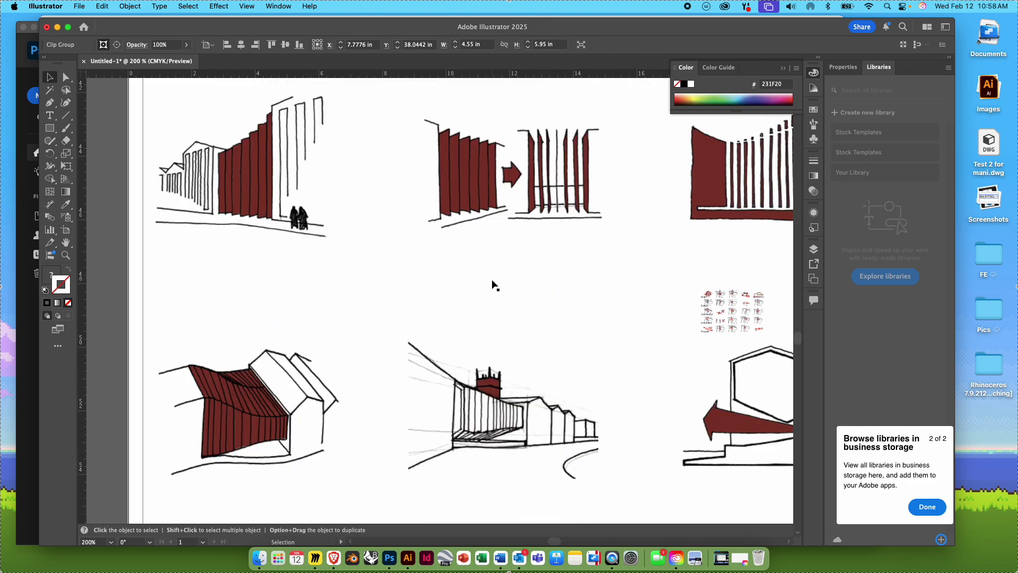
click(49, 102)
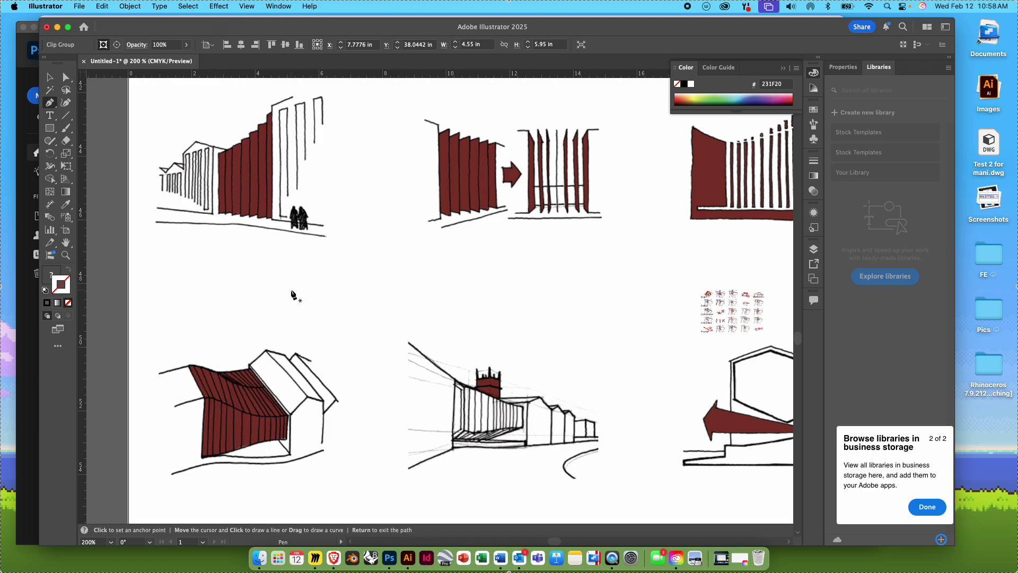
click(331, 313)
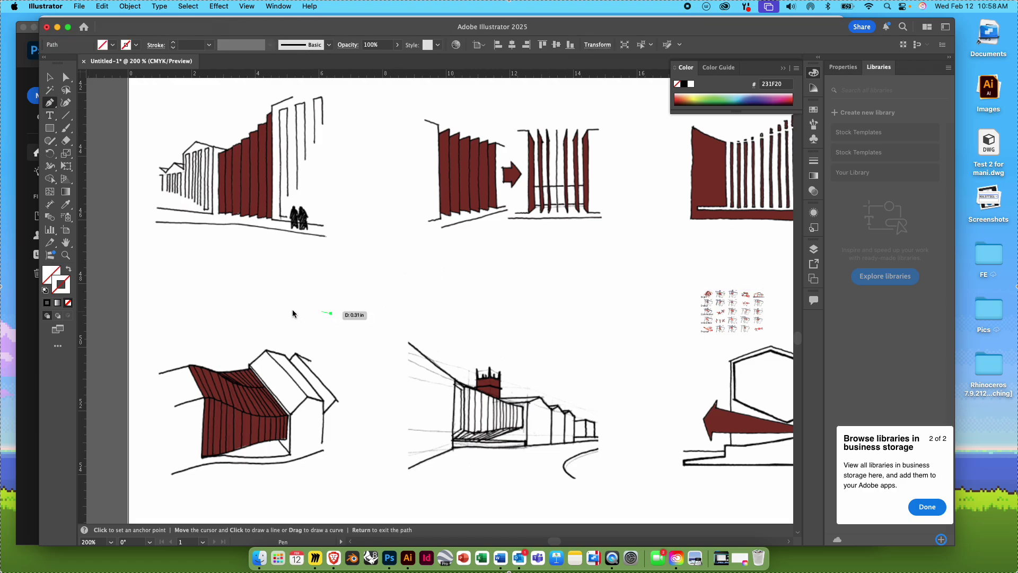
click(149, 313)
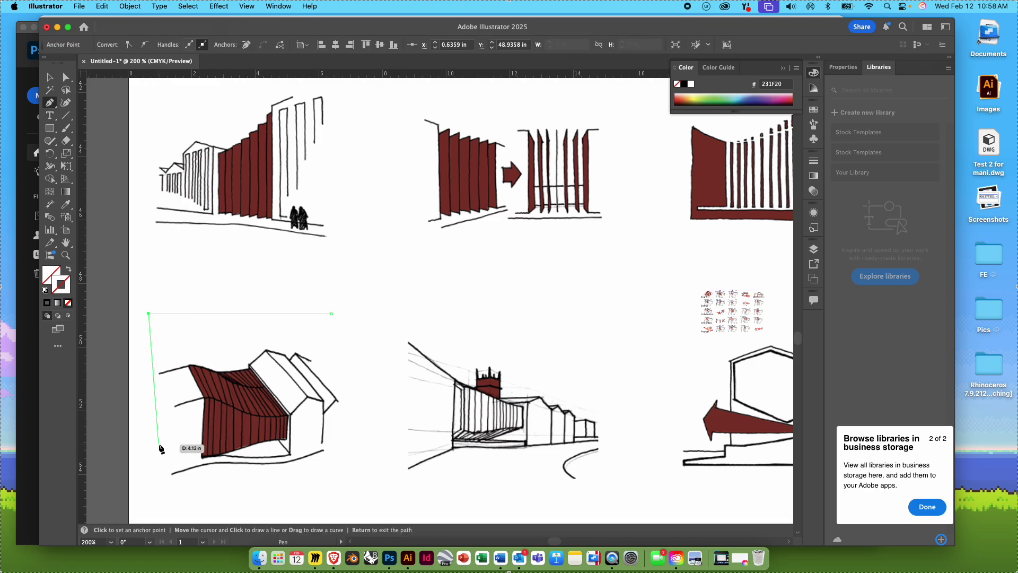
click(149, 492)
click(383, 492)
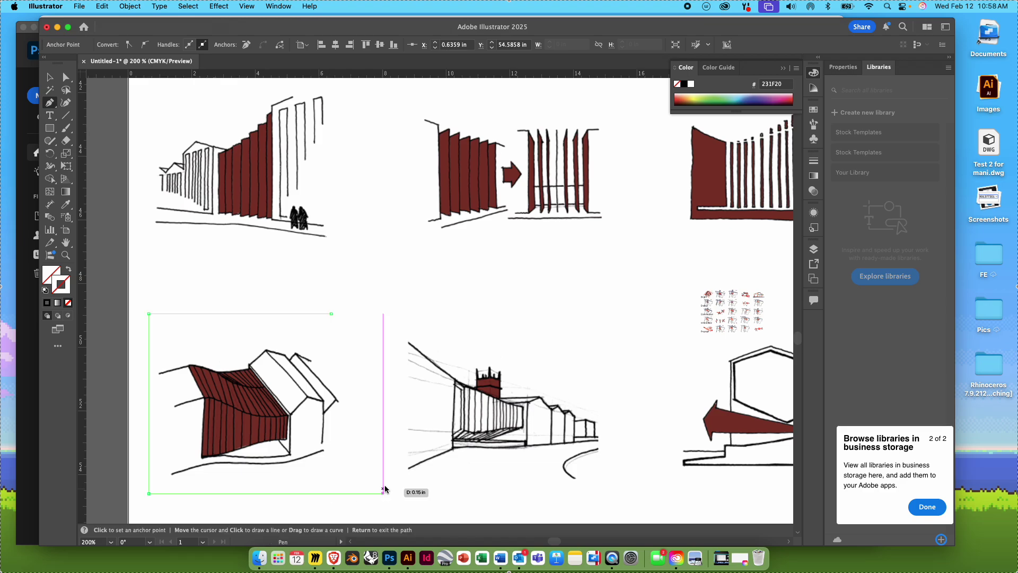
click(392, 306)
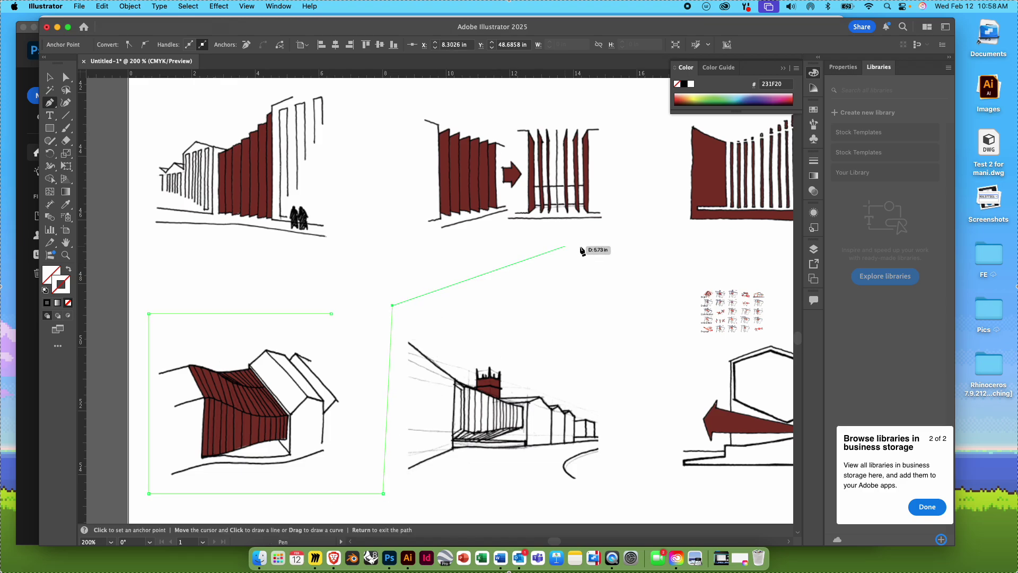
click(626, 239)
click(627, 92)
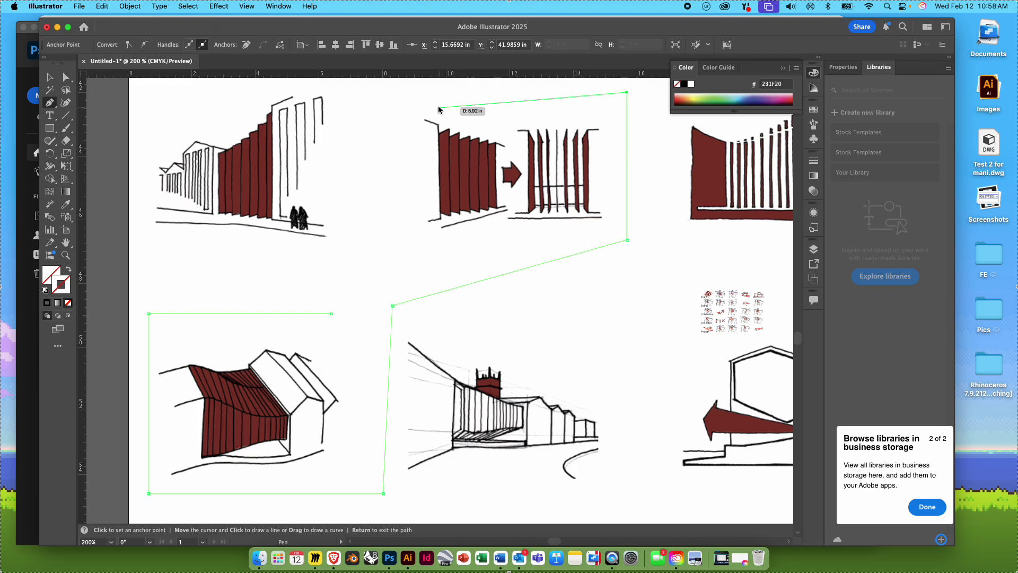
click(407, 92)
click(346, 261)
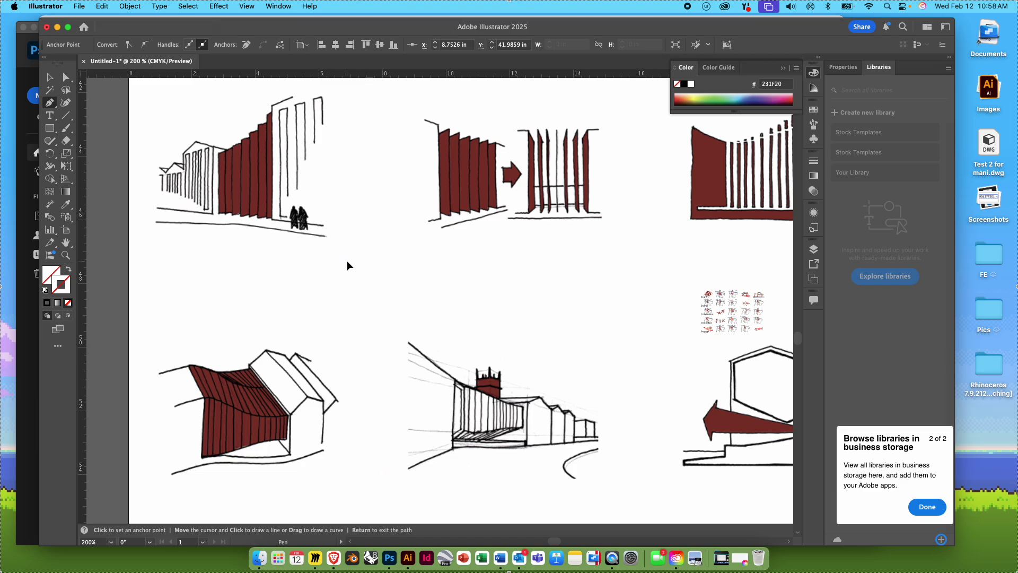
click(331, 315)
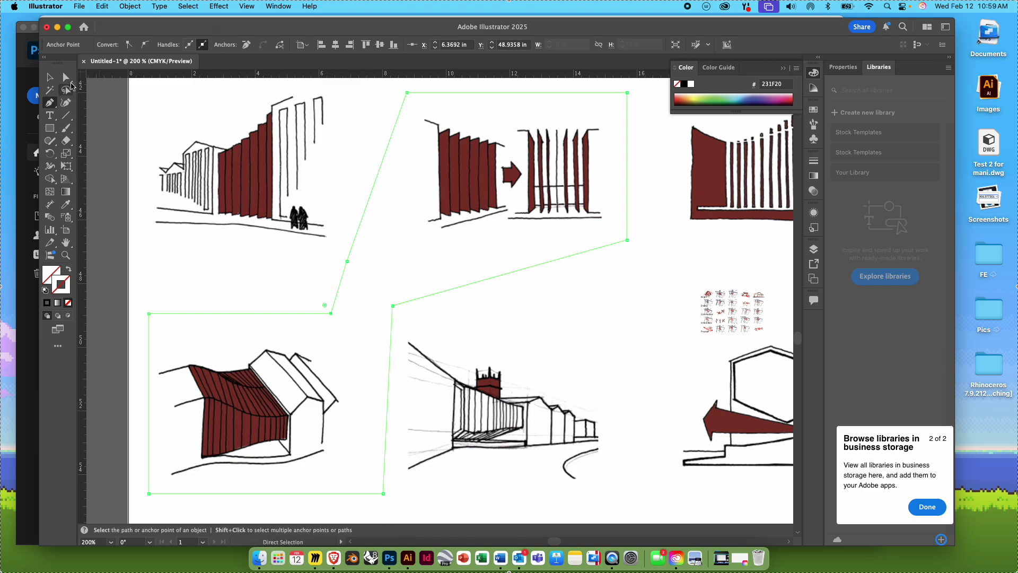
- Make a clipping mask from the pen outline and the red-and-black sketch image simple one.gif, and deselect it
click(49, 78)
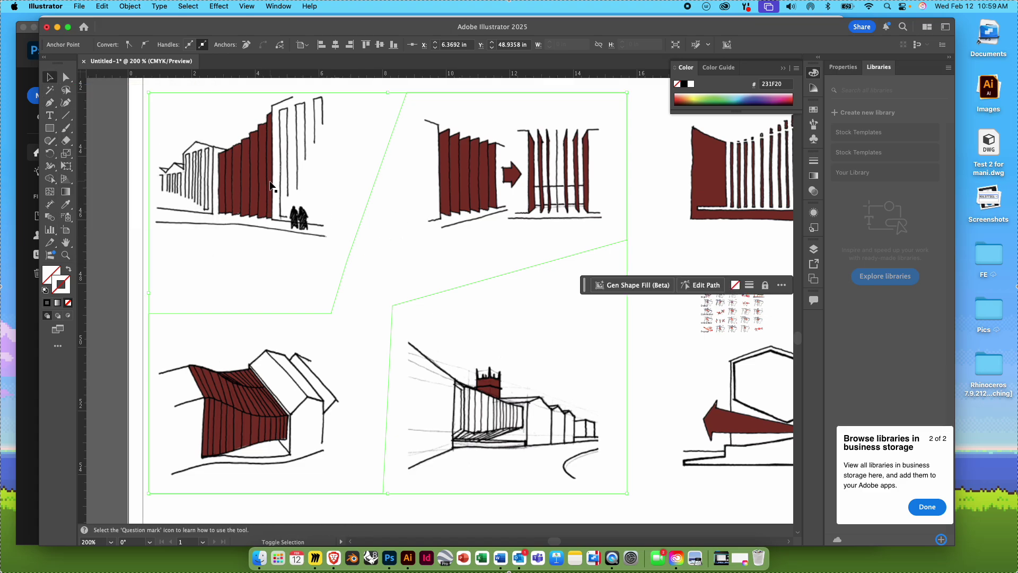
shift+click(271, 185)
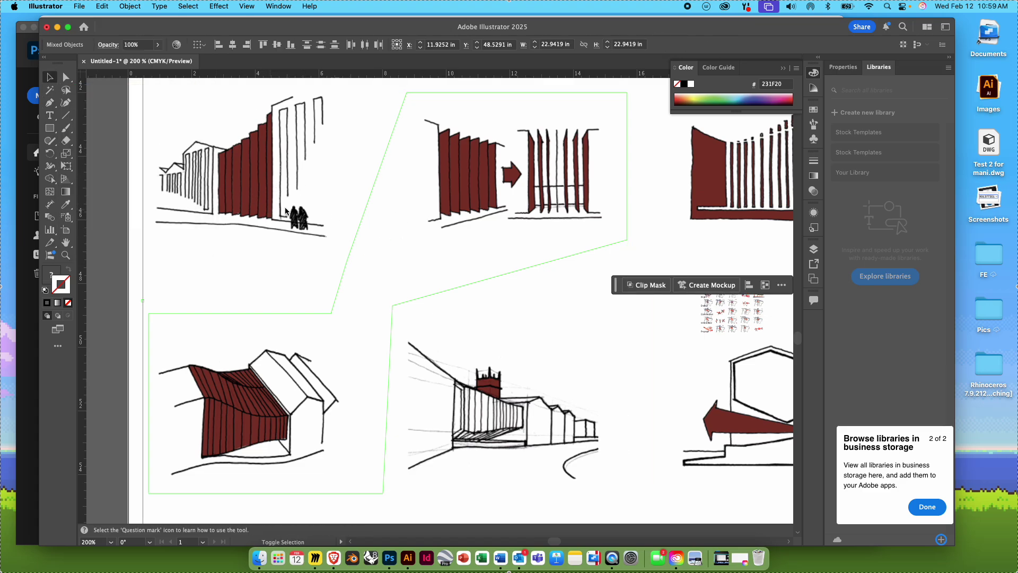
right_click(312, 239)
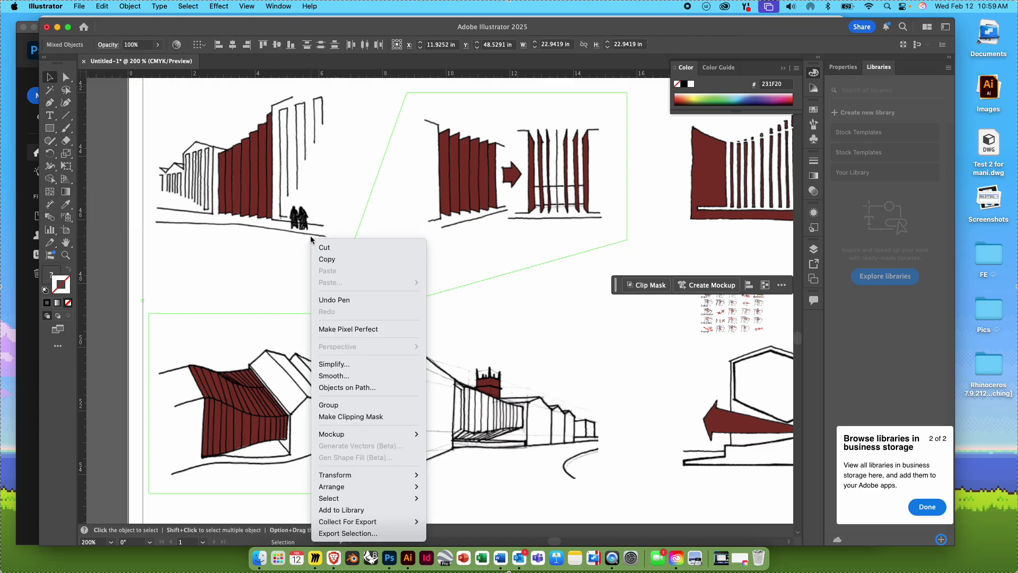
click(360, 417)
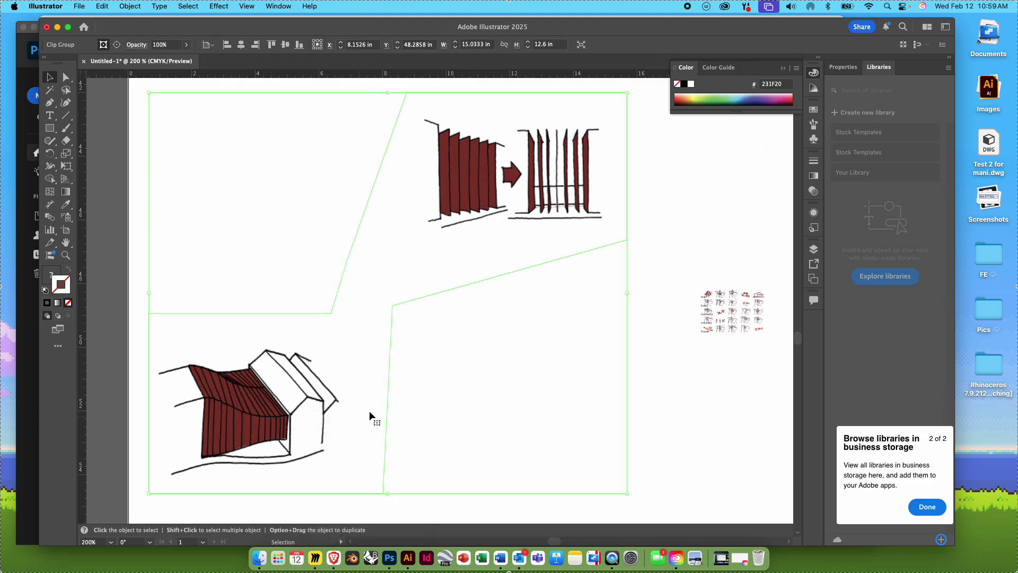
click(686, 402)
- Look over the lower half of the board, examining the masked diagrams and the small diagram sets beside them
key(super+minus)
key(super+minus)
key(super+minus)
key(super+minus)
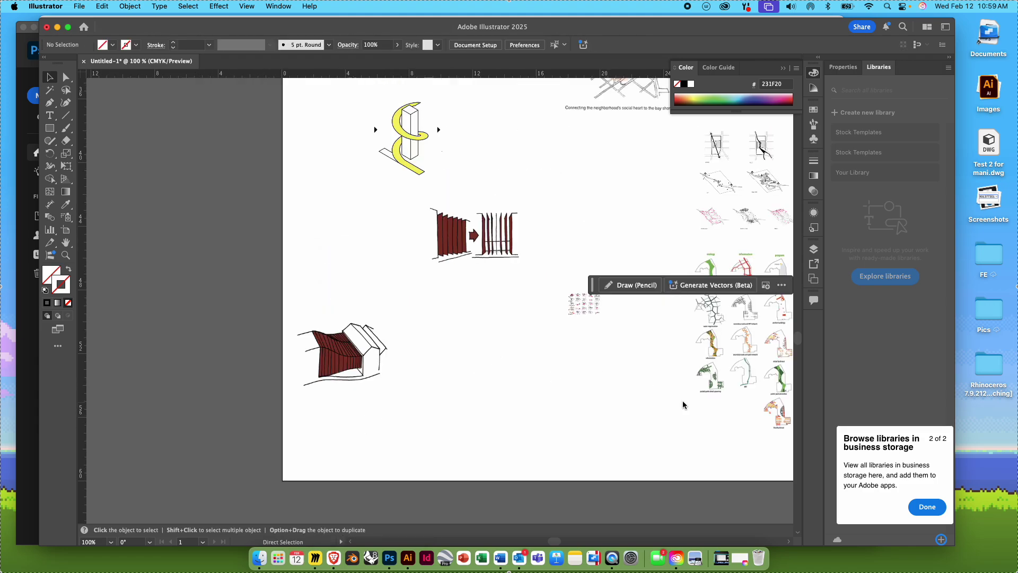
drag(628, 372, 556, 394)
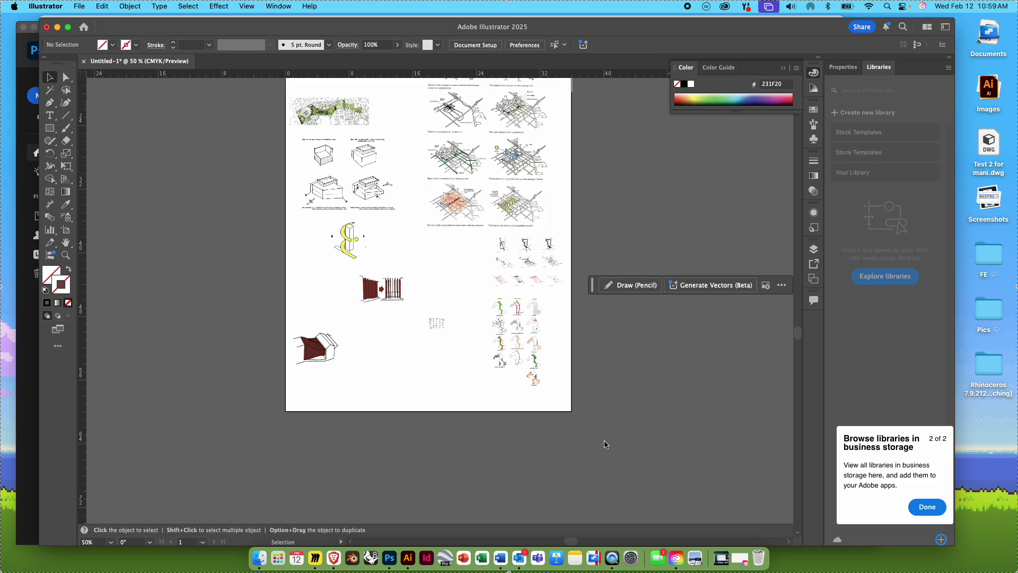
scroll(555, 323, up, 5)
scroll(555, 324, down, 8)
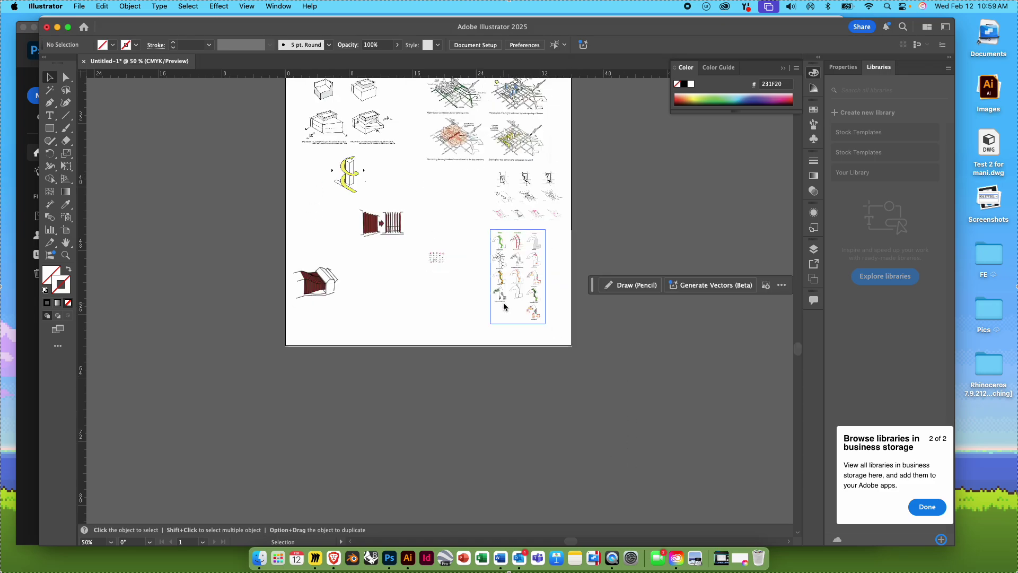
scroll(503, 307, up, 2)
scroll(504, 307, up, 2)
scroll(510, 436, up, 3)
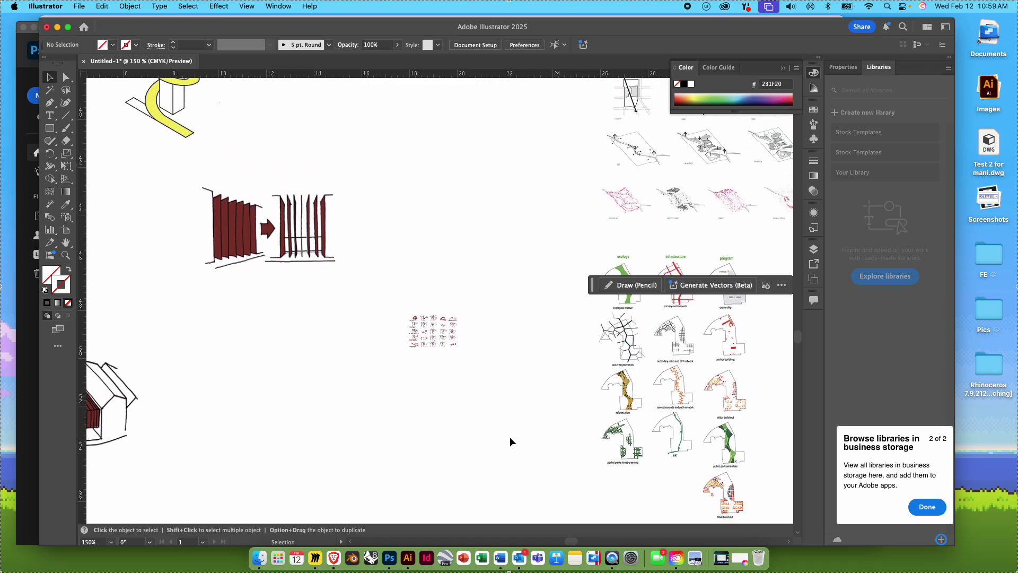
key(super+minus)
drag(509, 381, 545, 438)
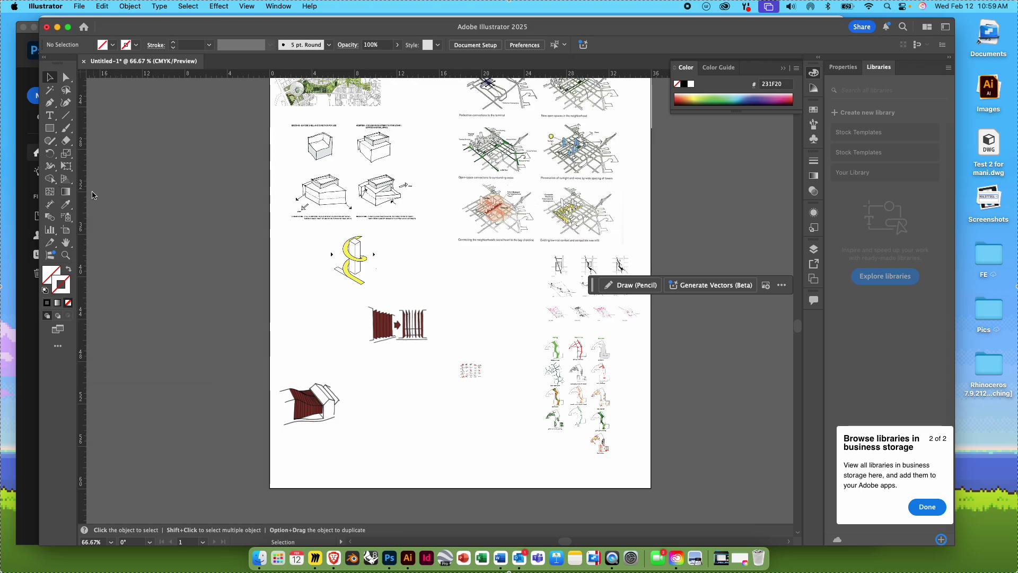
- Add a new layer above the Masking layer and activate the Gradient tool
click(67, 194)
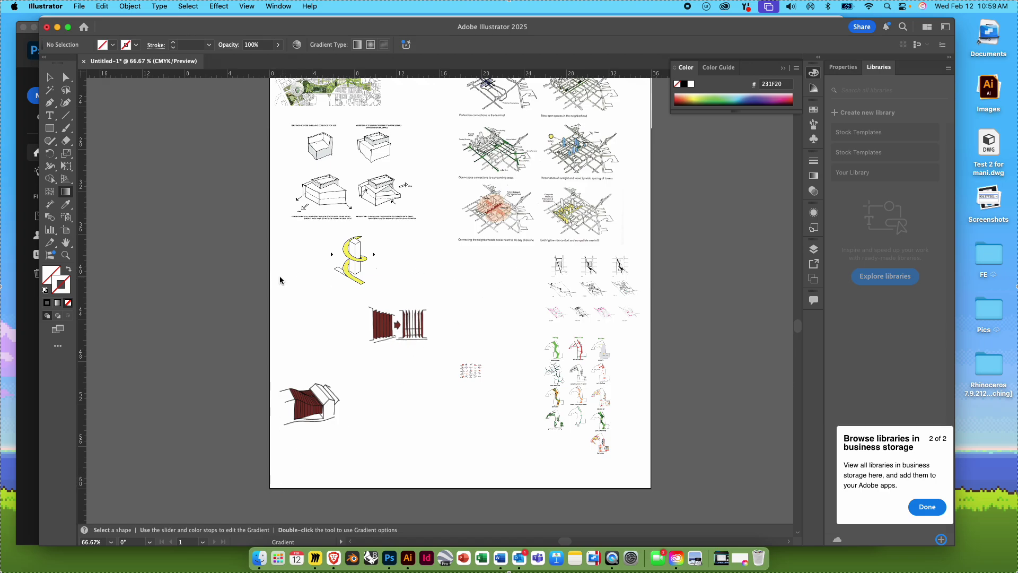
key(v)
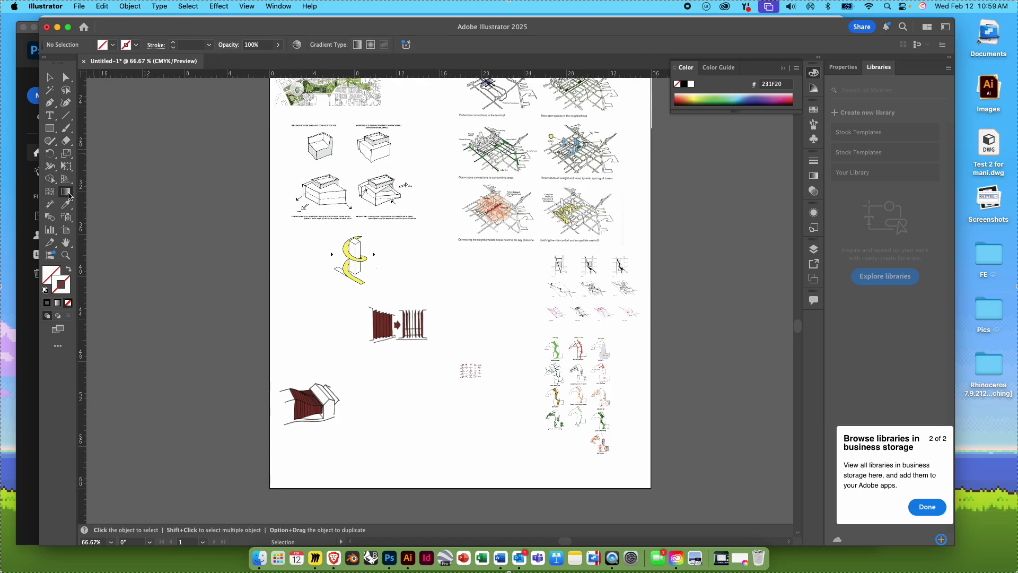
click(66, 193)
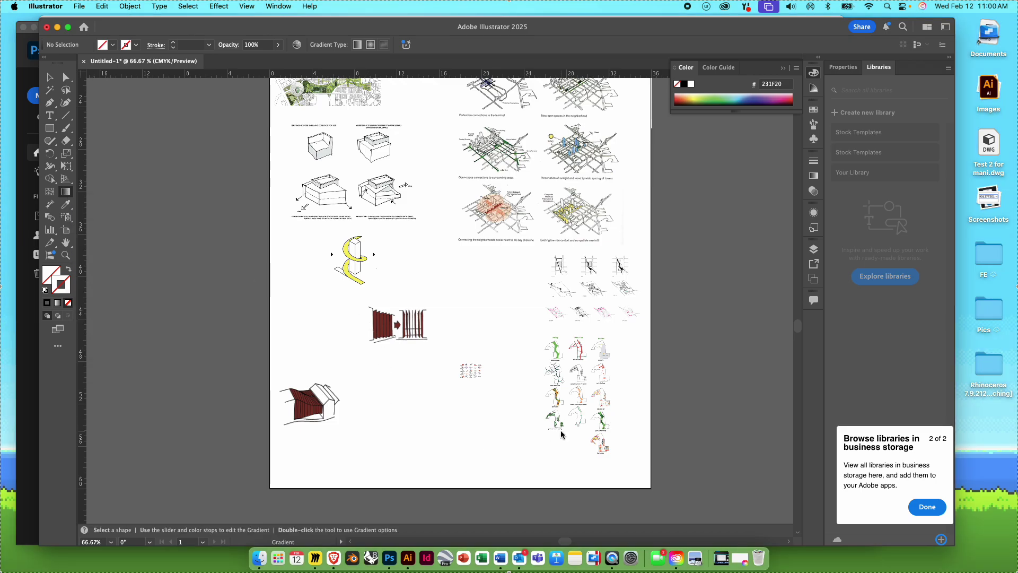
click(814, 250)
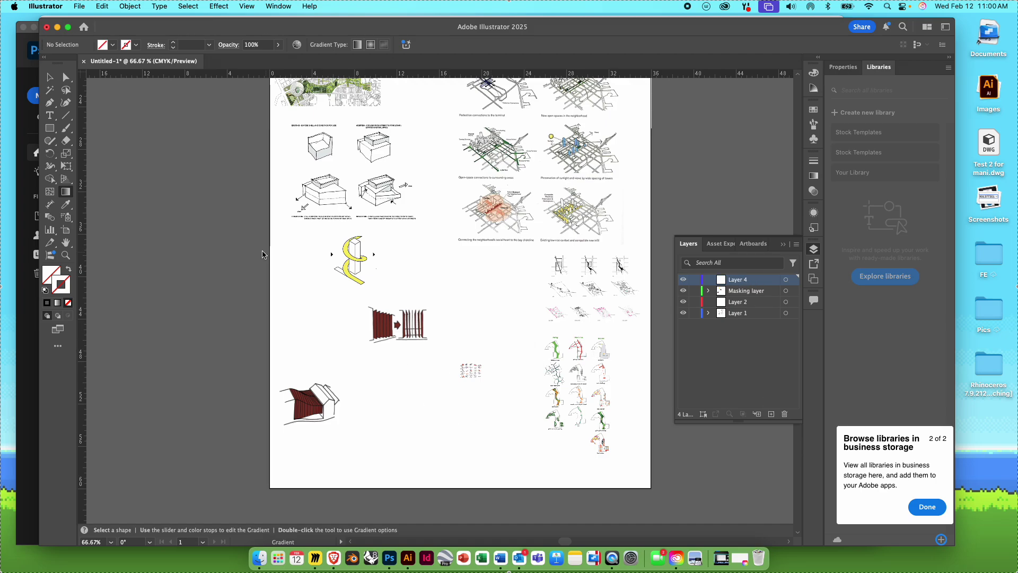
key(v)
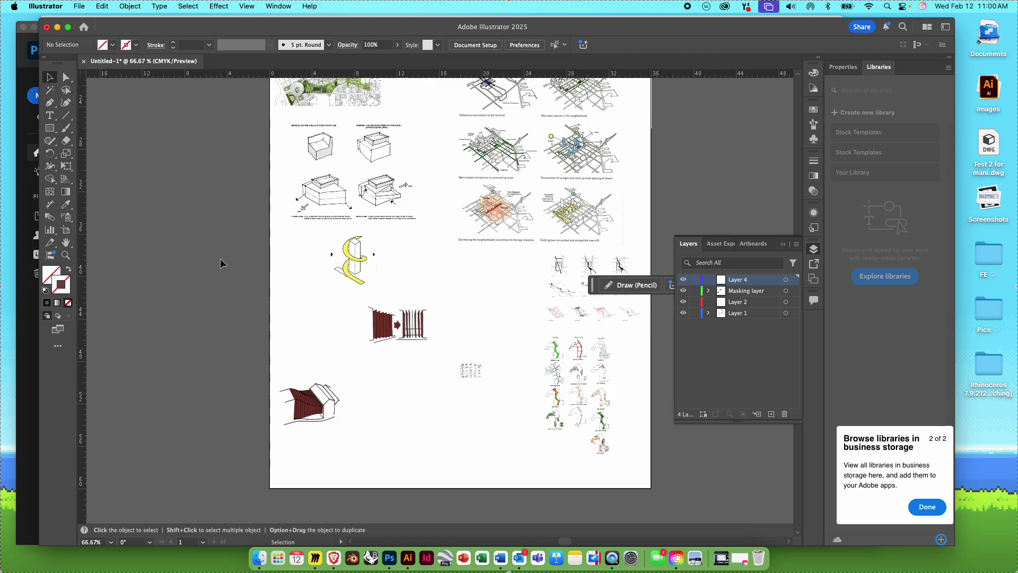
click(67, 192)
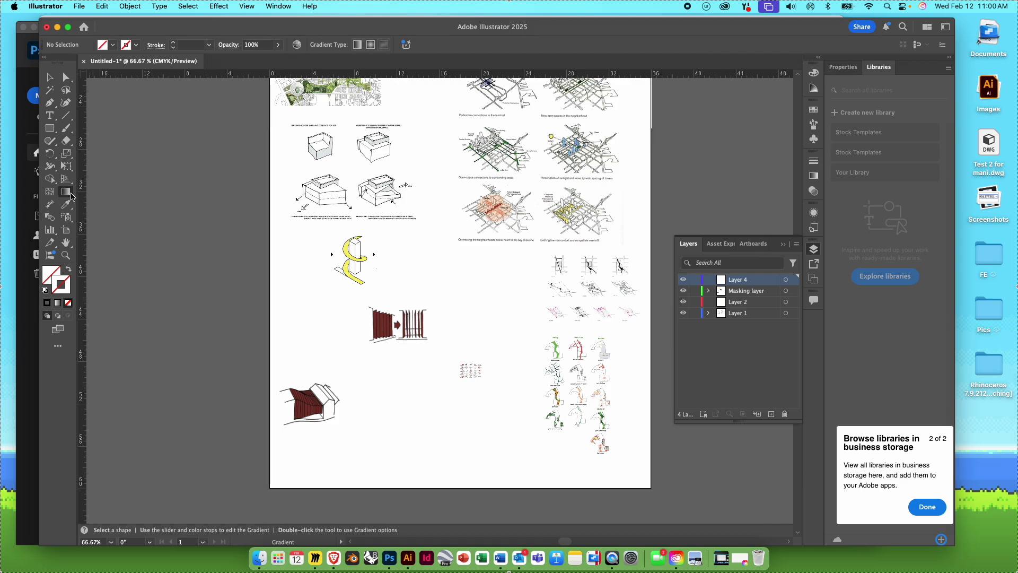
- Set the stroke colour to dark grey 424242
double_click(67, 289)
mouse_move(442, 294)
mouse_down()
mouse_move(350, 282)
mouse_move(347, 301)
mouse_move(369, 309)
mouse_up()
click(621, 217)
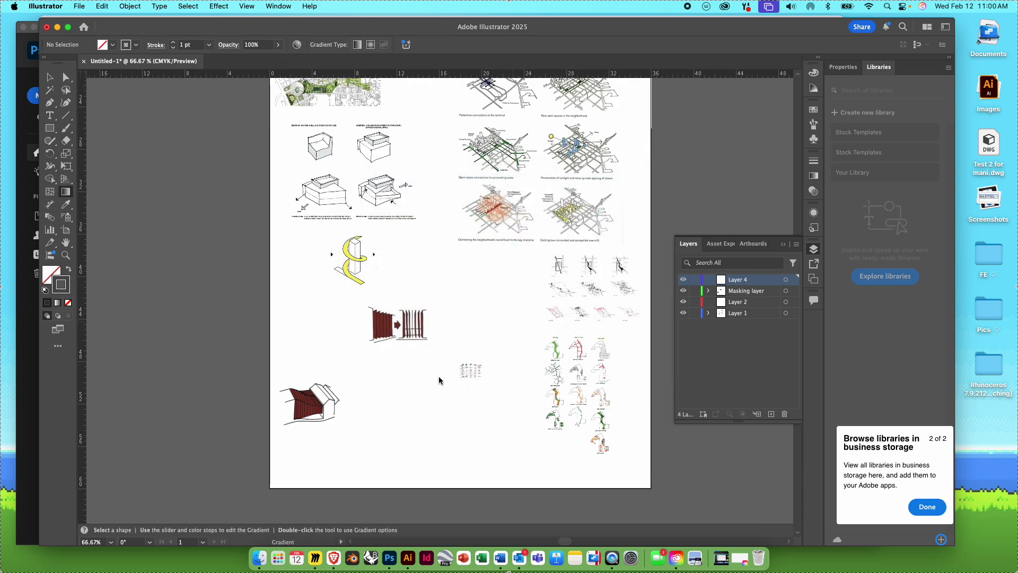
- Draw a rectangle about 10.25 x 9 in on Layer 4, in the empty area between the panel sketch and the small diagram sets
click(49, 272)
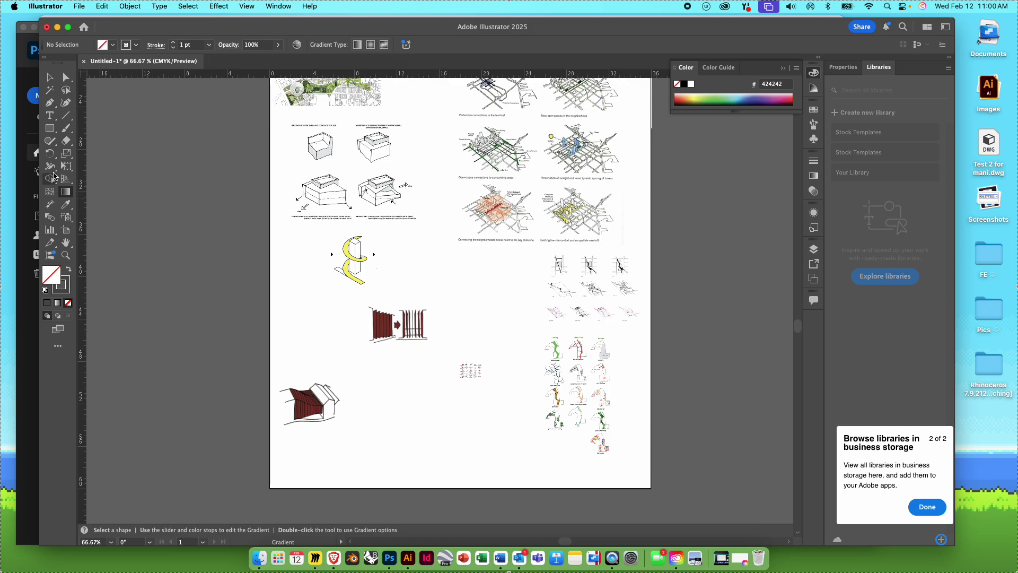
click(49, 127)
drag(439, 267, 547, 363)
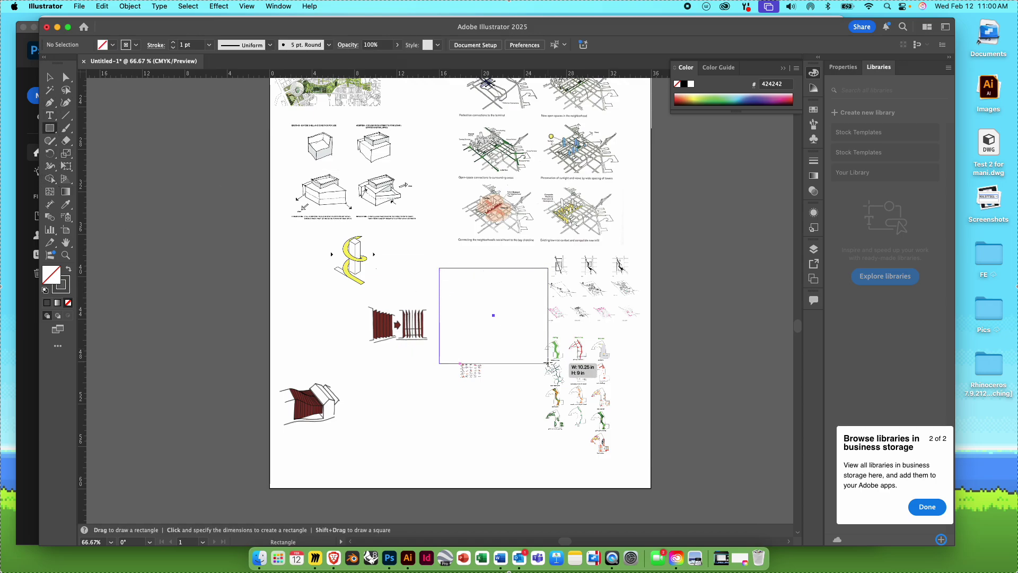
- Swap the new rectangle's fill and stroke colours and apply a freeform gradient to its fill
click(68, 268)
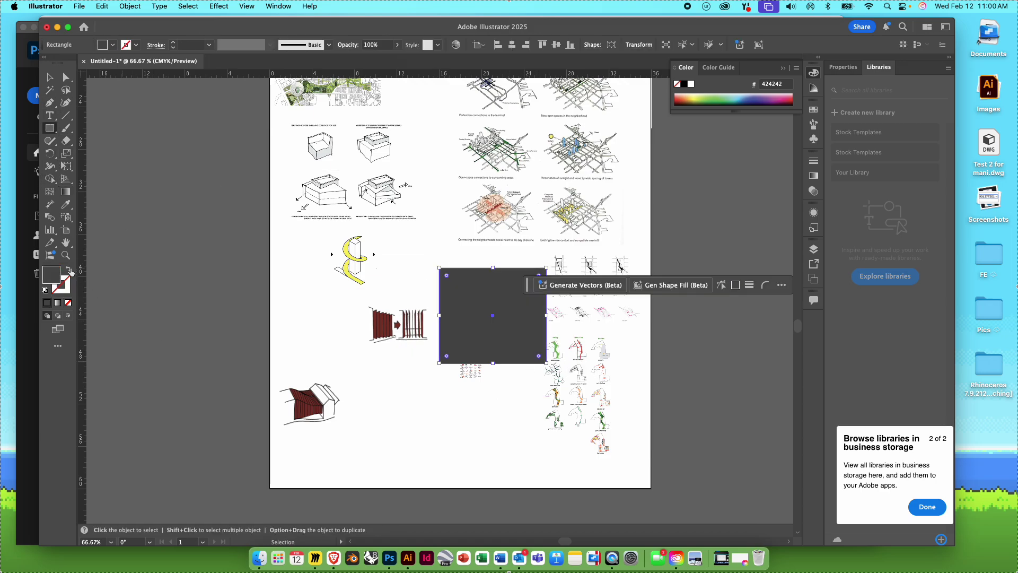
click(66, 192)
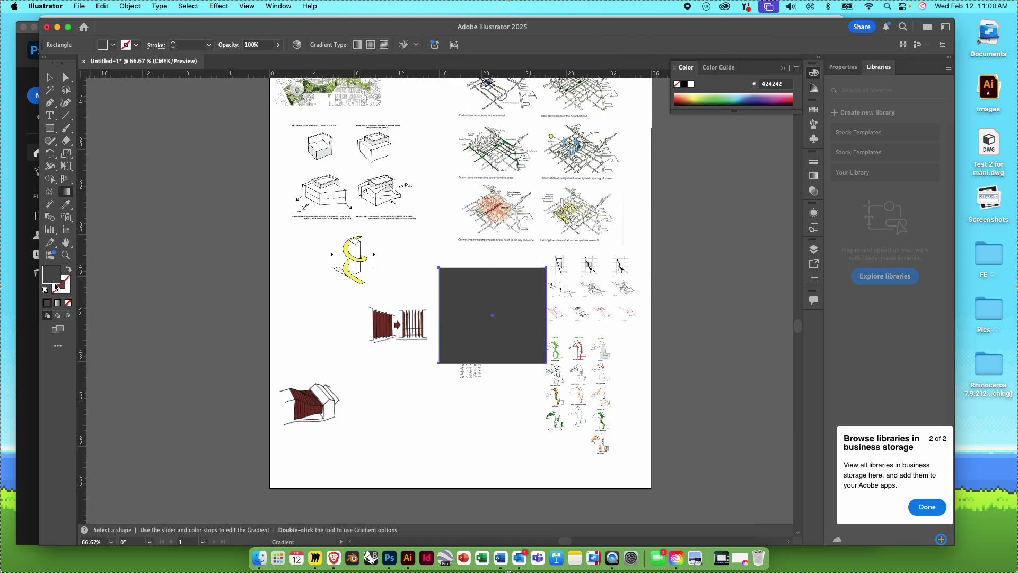
click(68, 302)
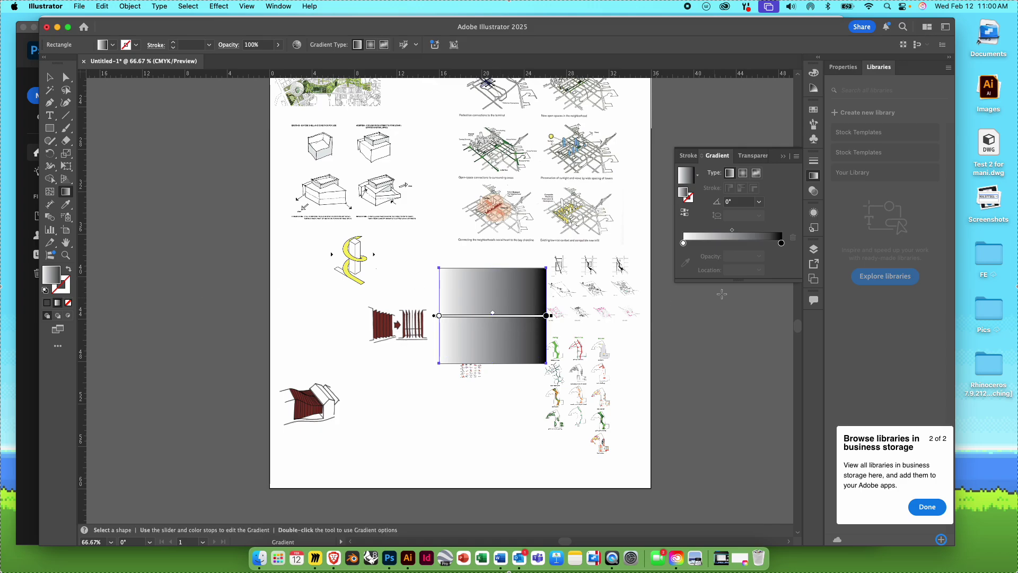
drag(675, 282, 651, 338)
click(714, 173)
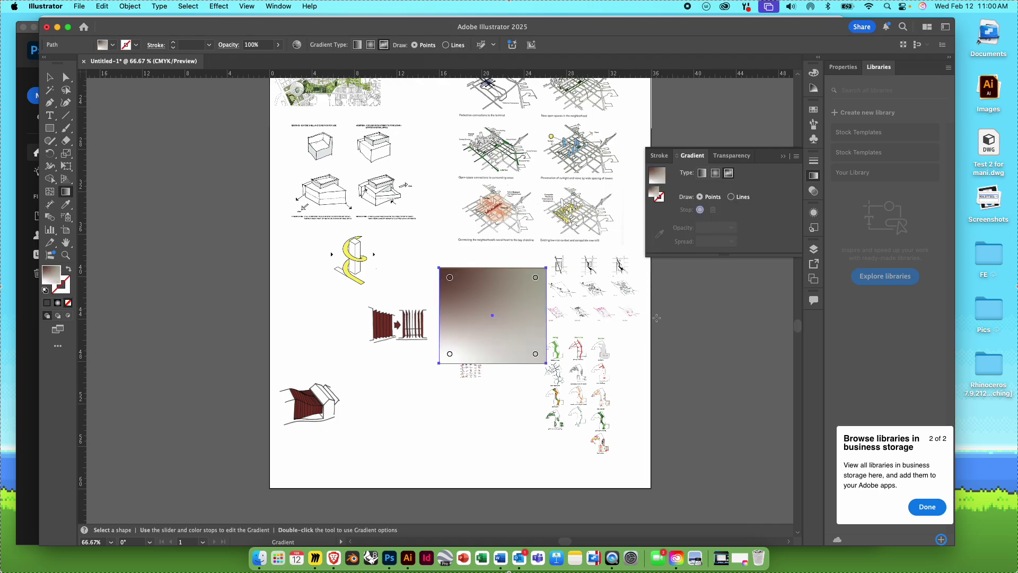
- Remove the lower-right colour stop from the freeform gradient and add seven brown stops spread across the rectangle
drag(547, 366, 563, 404)
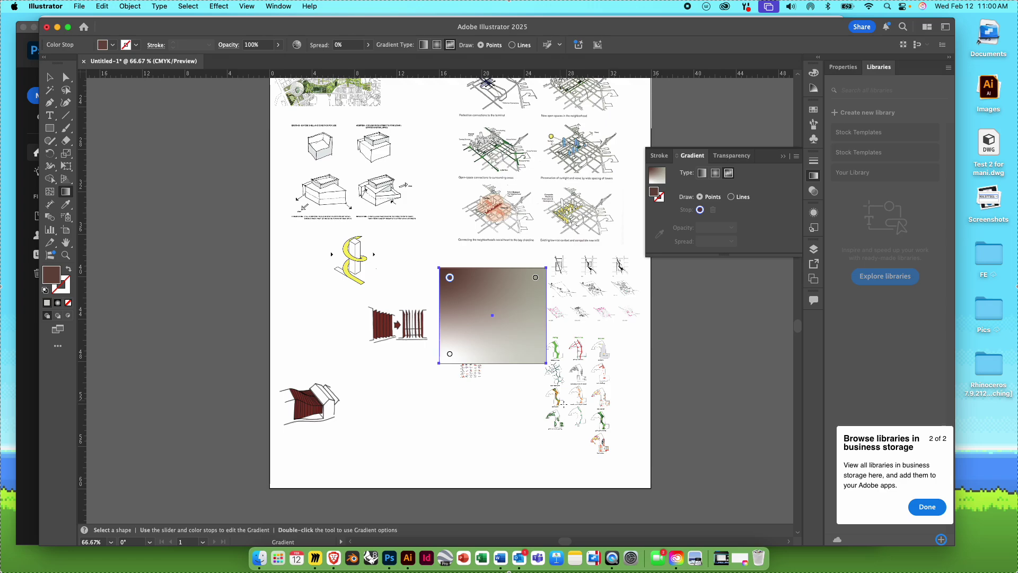
click(465, 298)
click(498, 336)
click(516, 310)
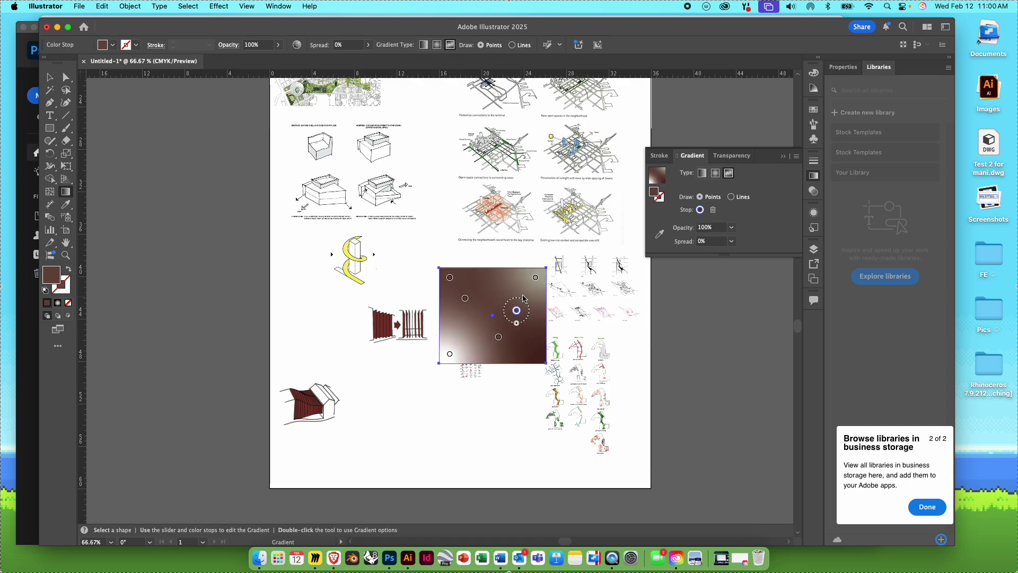
click(525, 288)
click(493, 281)
click(480, 301)
click(464, 324)
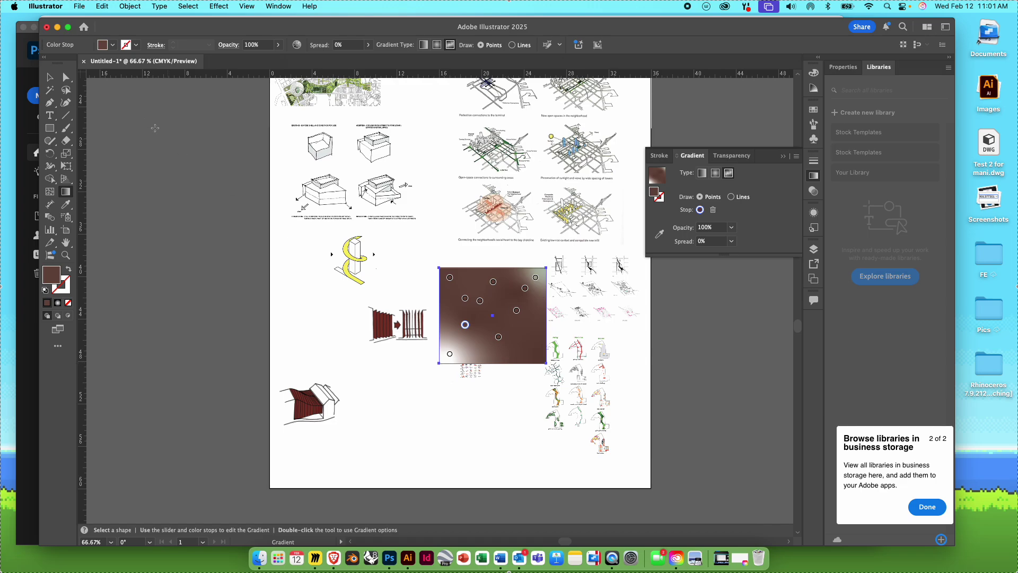
- Stretch the gradient rectangle to the artboard's edges so that it covers the entire board
key(v)
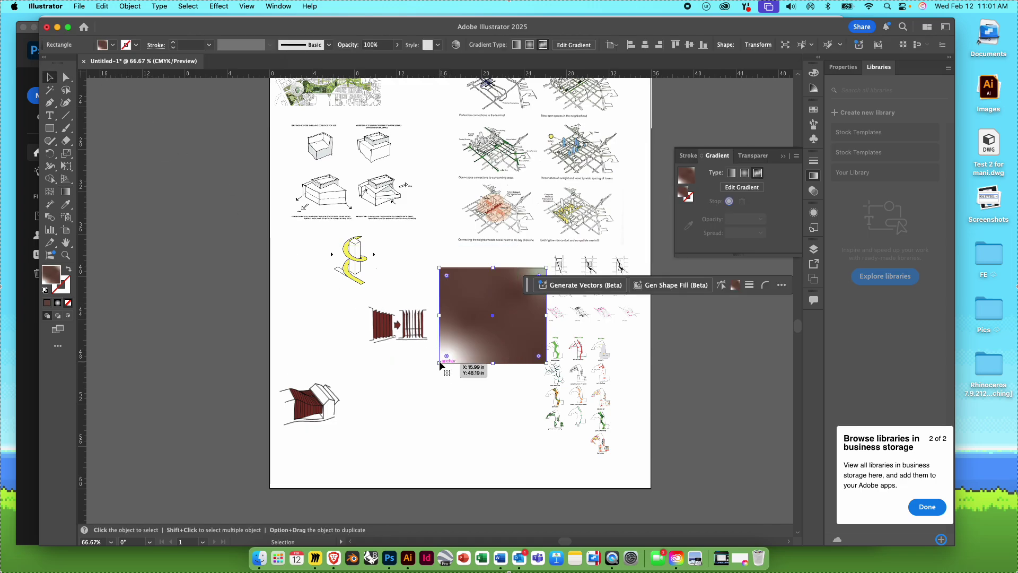
drag(440, 364, 273, 487)
drag(377, 393, 651, 148)
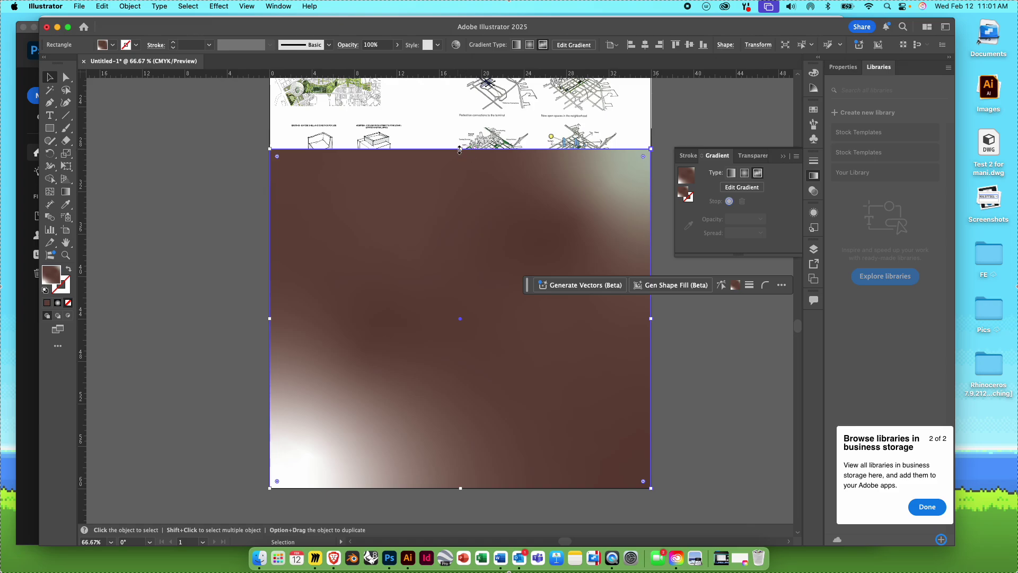
mouse_move(460, 153)
mouse_down()
mouse_move(470, 33)
mouse_move(467, 162)
mouse_up()
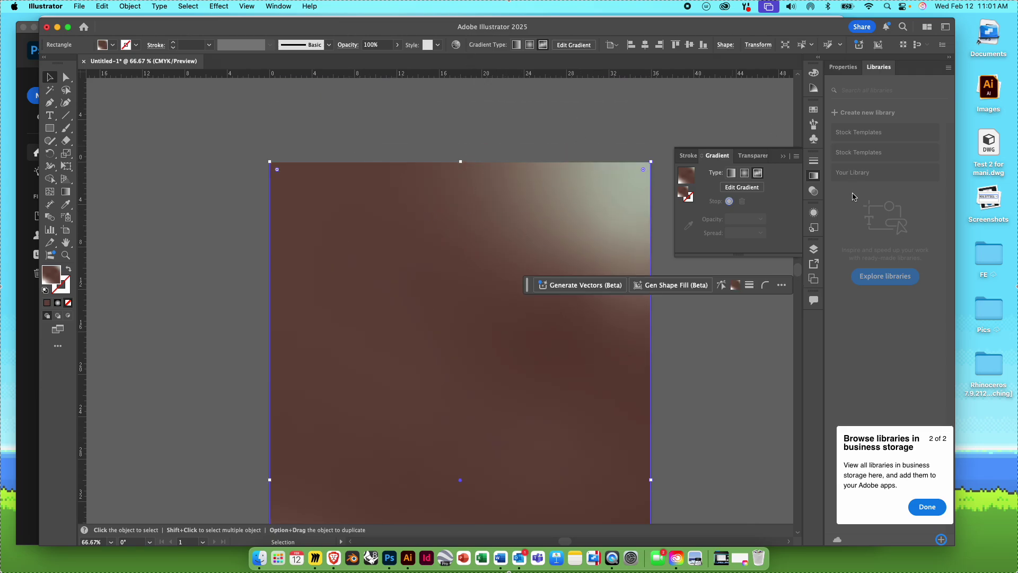
- Move the gradient rectangle from Layer 4 down to Layer 1, beneath the other layers
click(814, 249)
drag(796, 279, 795, 315)
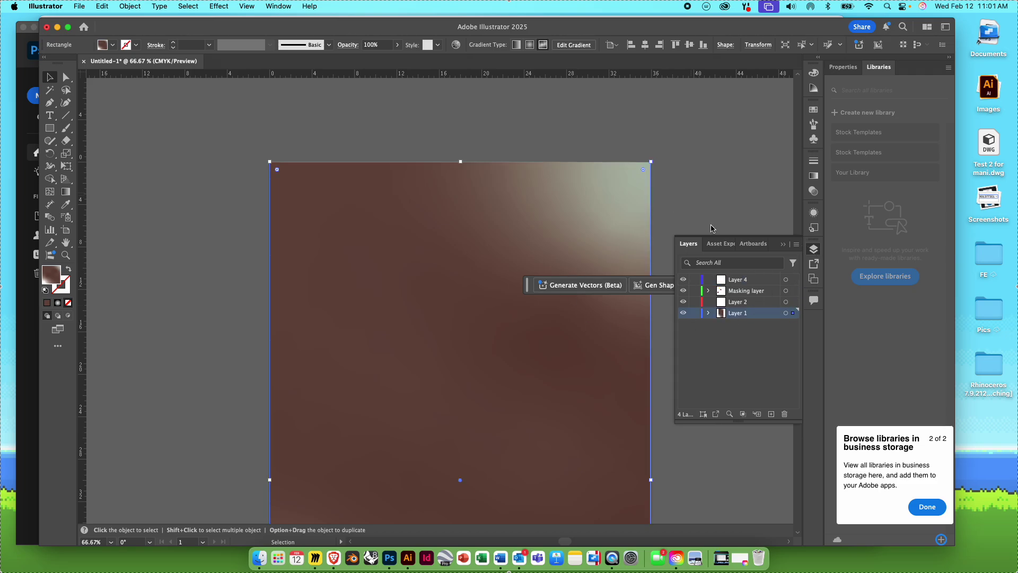
click(764, 356)
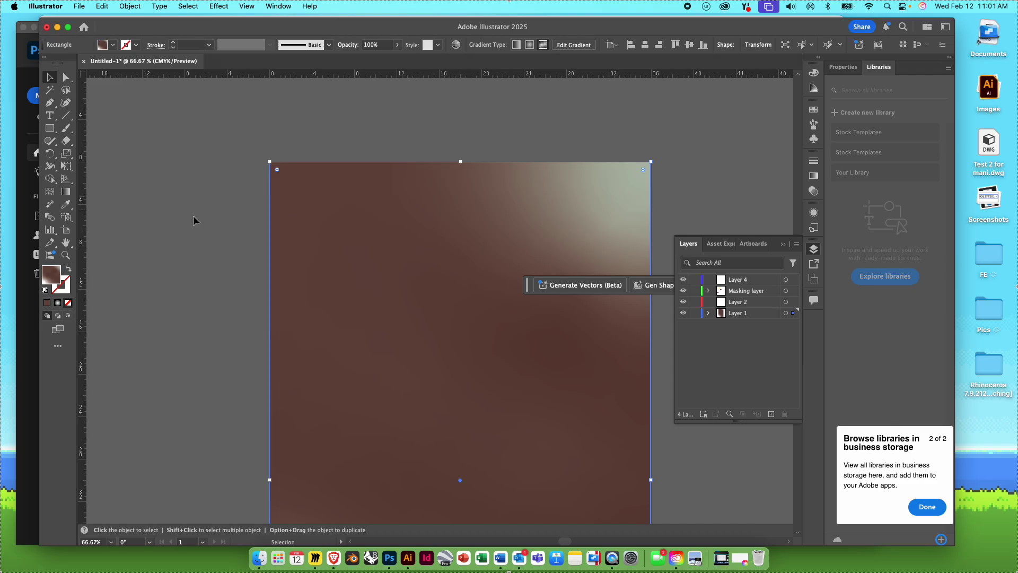
- Lower the background gradient rectangle's opacity to 10%
click(398, 45)
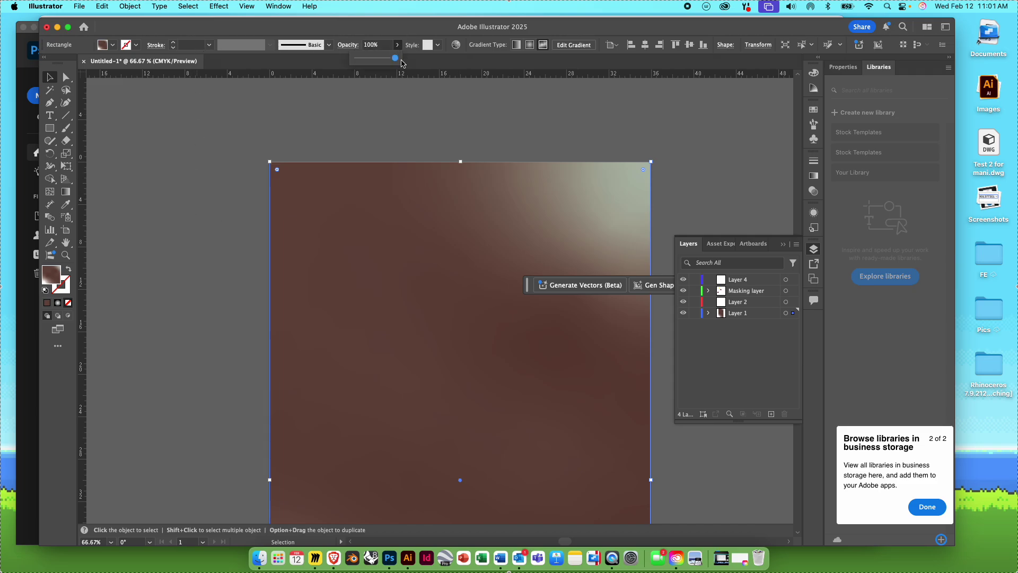
drag(399, 62, 364, 63)
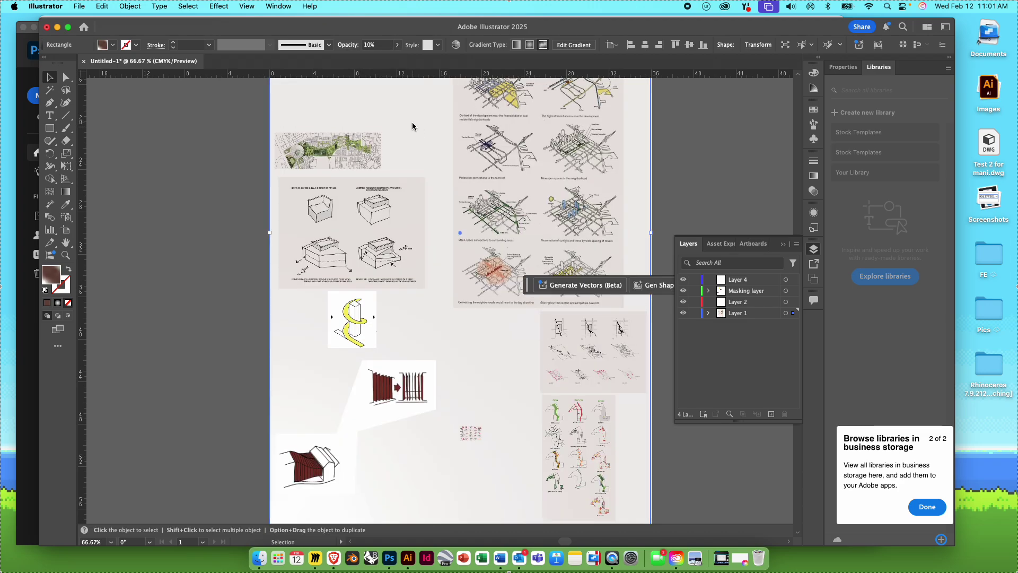
key(super+minus)
key(v)
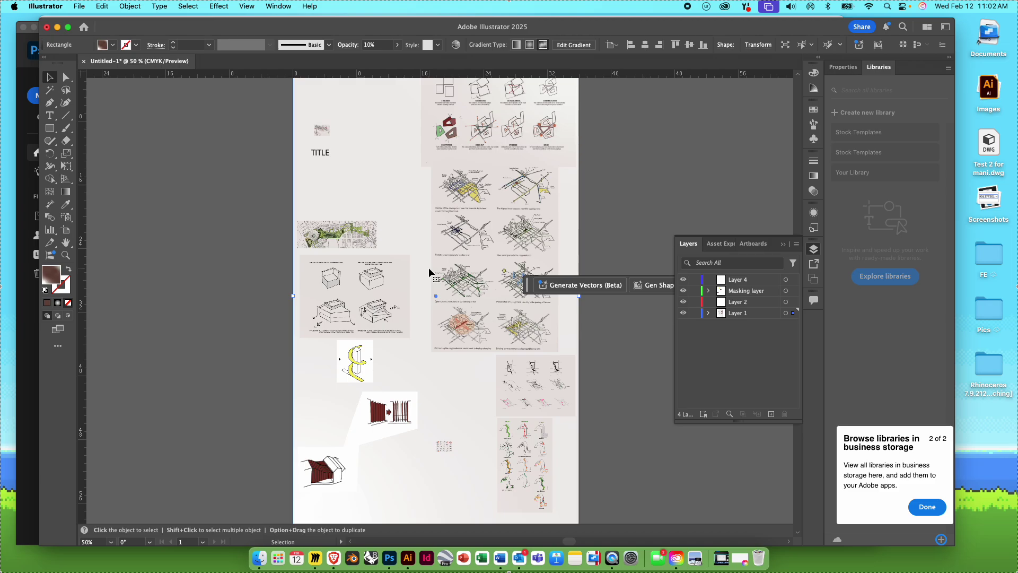
- Switch to Photoshop and shift its home window slightly upward
click(388, 556)
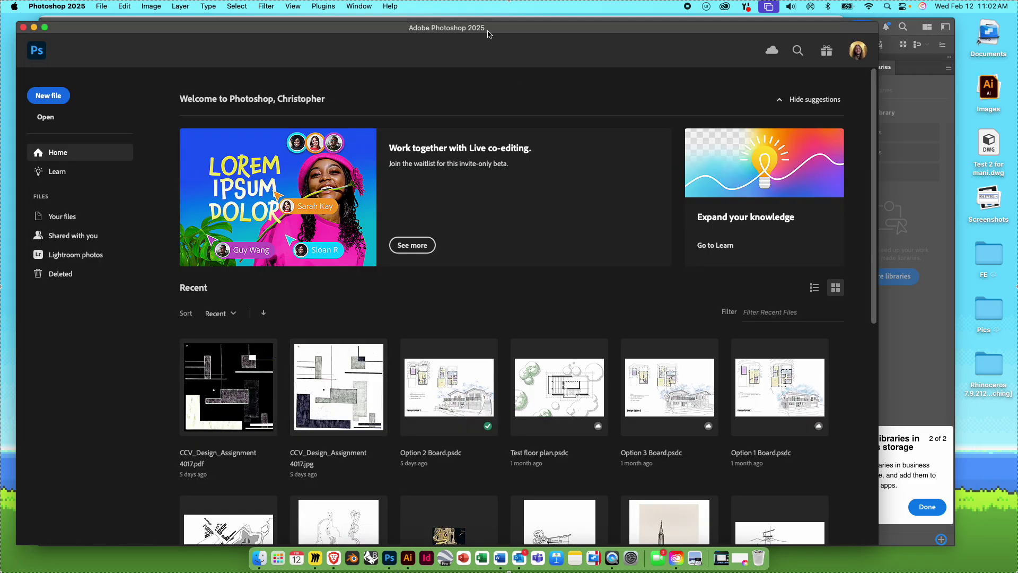
drag(488, 34, 495, 26)
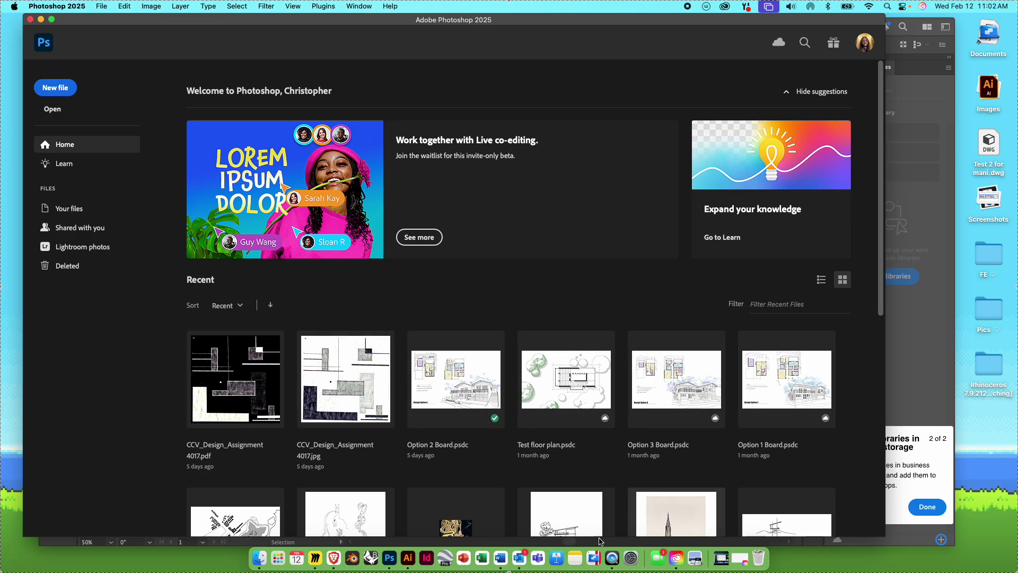
- Switch to Miro and open the Graphics 4 board from the boards overview
click(316, 557)
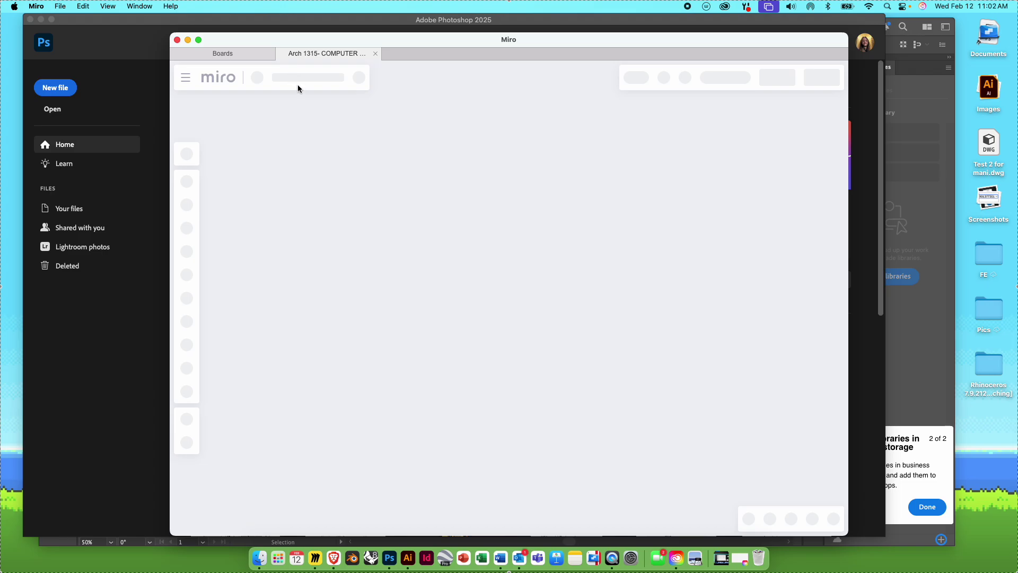
click(250, 55)
click(275, 281)
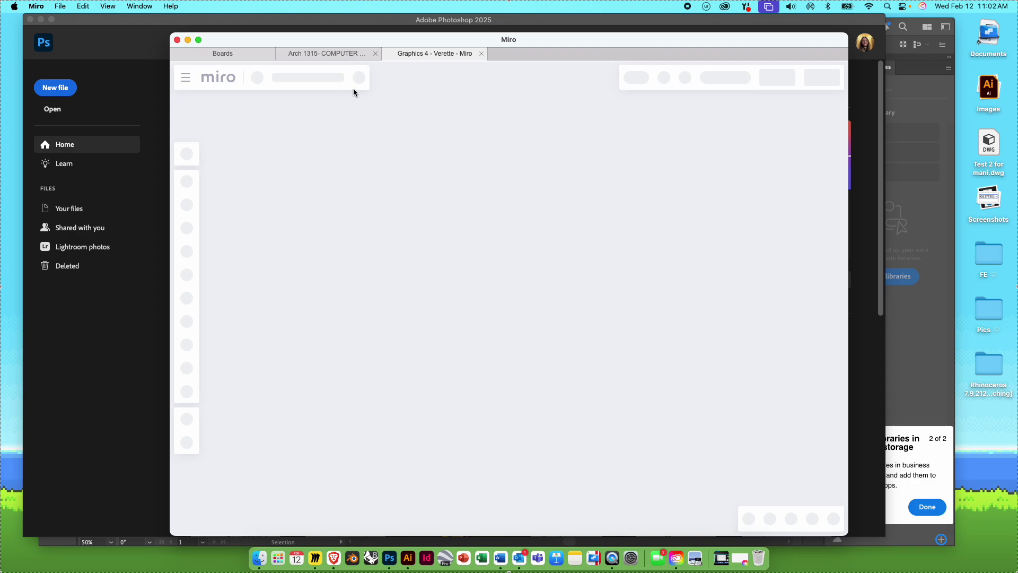
- Connect the computer to the personal Wi-Fi hotspot and reposition the Miro window
click(870, 8)
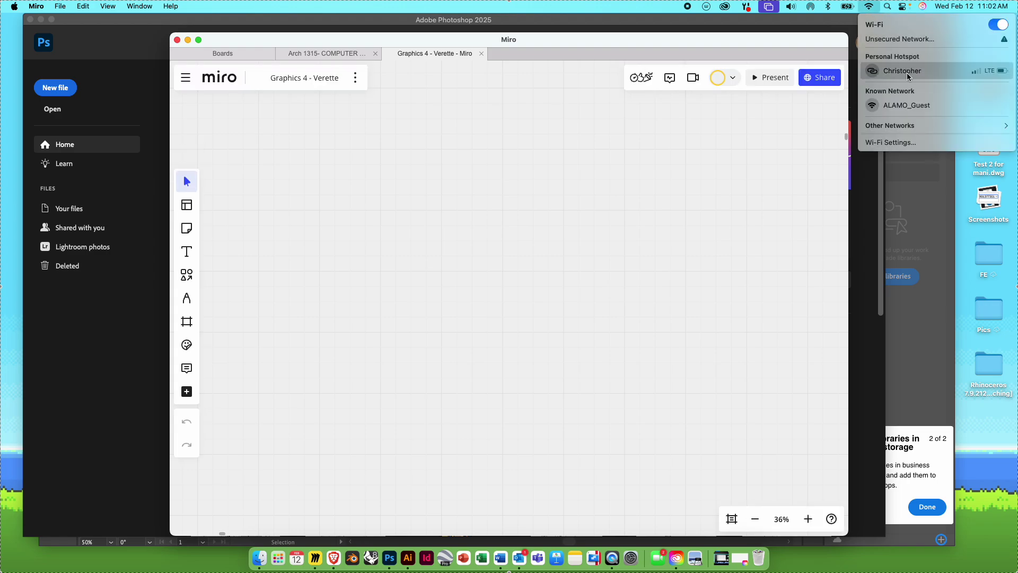
click(904, 72)
click(646, 186)
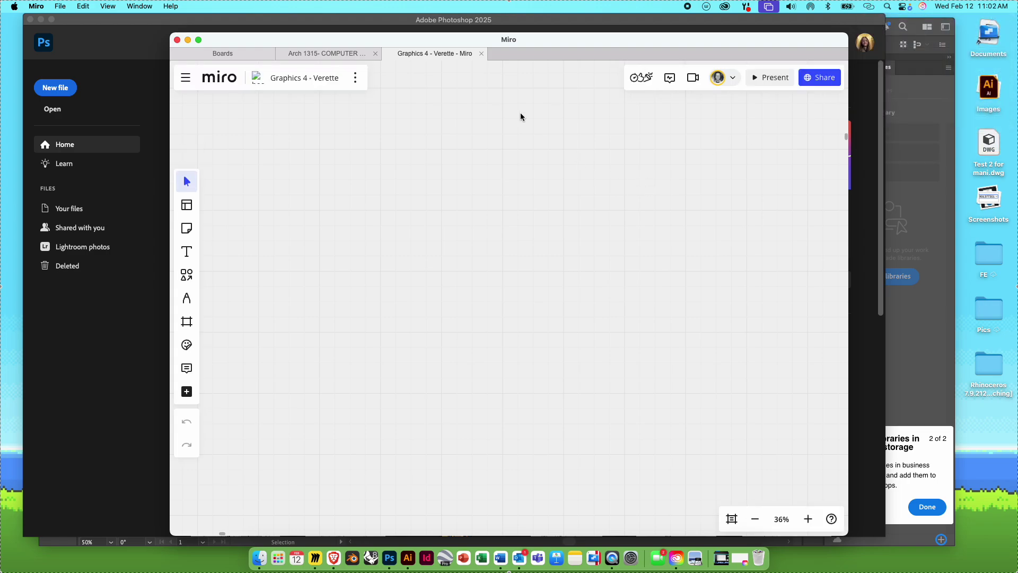
drag(527, 40, 501, 31)
click(583, 200)
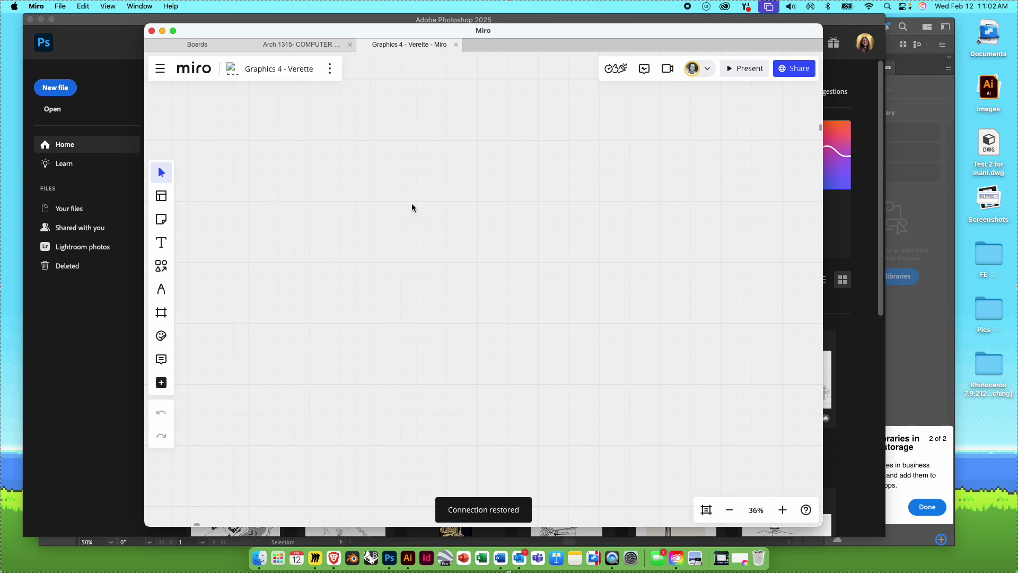
- Locate the photos of pinned-up student presentation boards and examine the layouts of the group pin-ups up close
scroll(412, 228, down, 10)
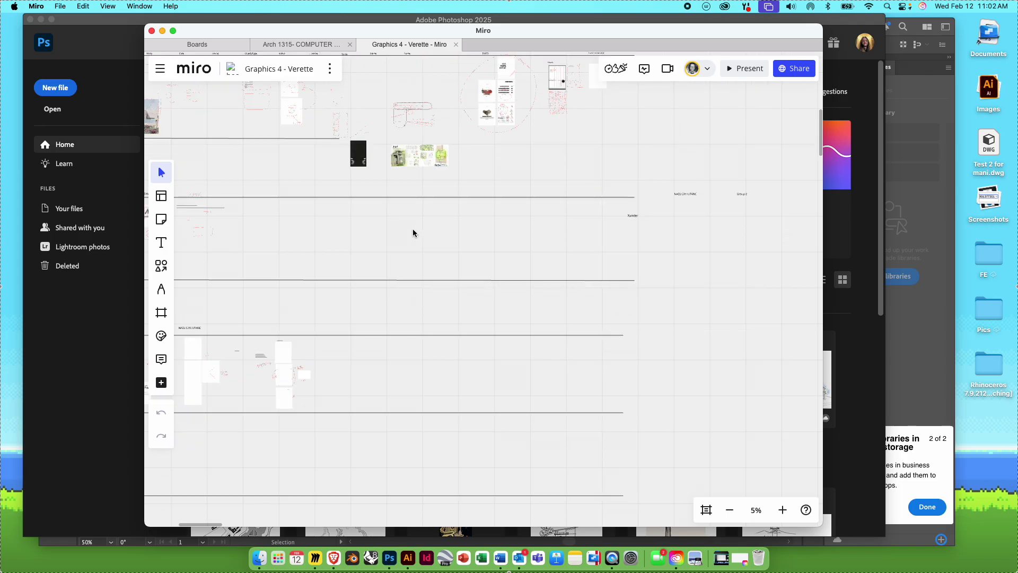
scroll(602, 216, up, 8)
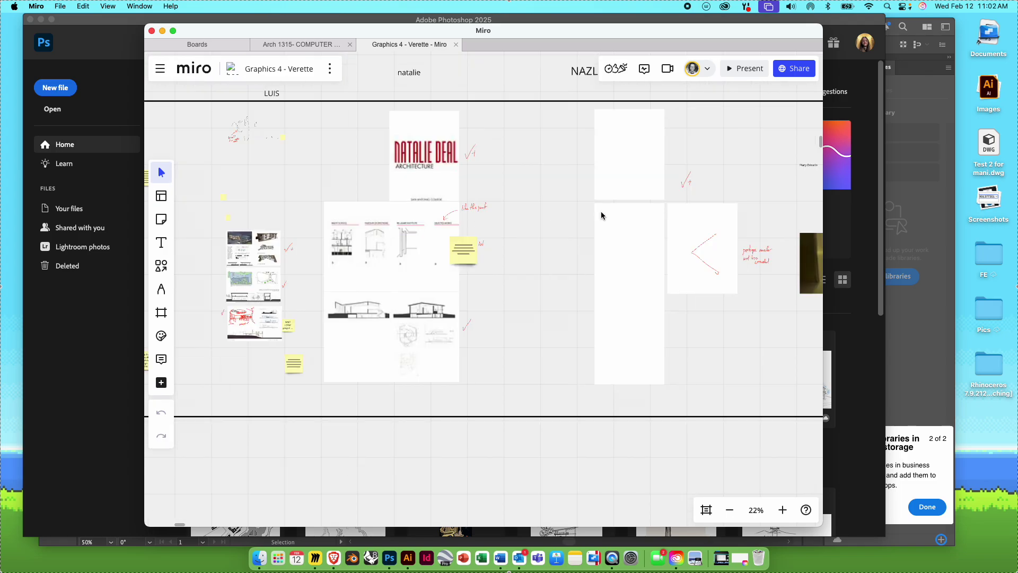
scroll(630, 236, down, 5)
scroll(477, 300, down, 5)
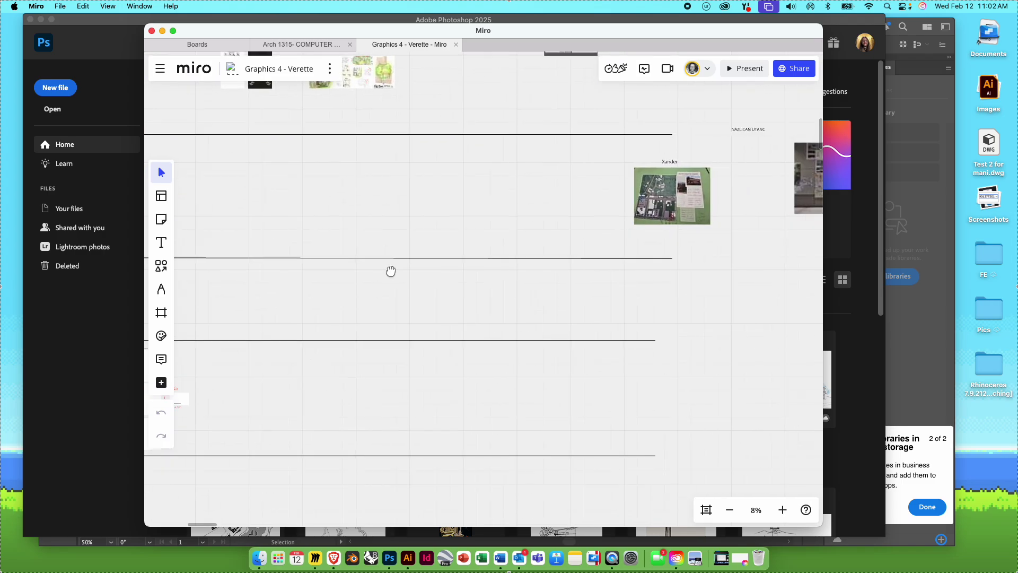
scroll(525, 307, right, 5)
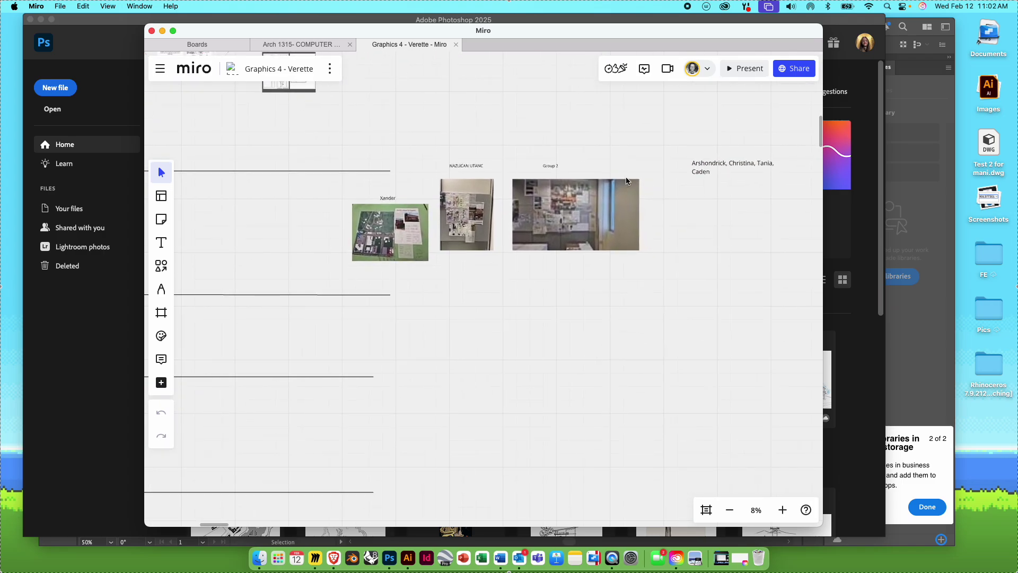
scroll(586, 209, up, 5)
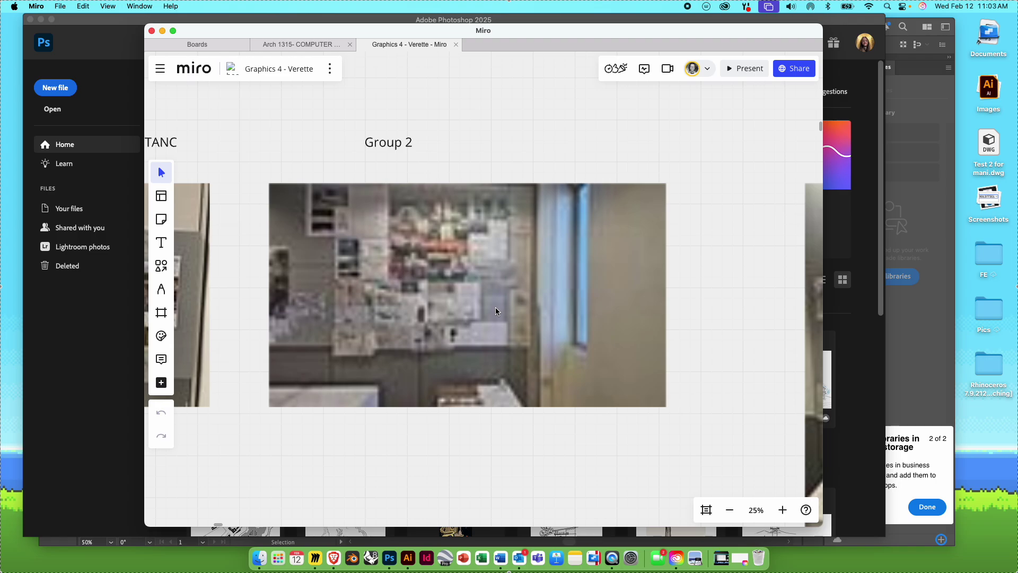
scroll(495, 307, left, 3)
scroll(495, 307, down, 2)
scroll(530, 292, down, 3)
scroll(471, 252, up, 5)
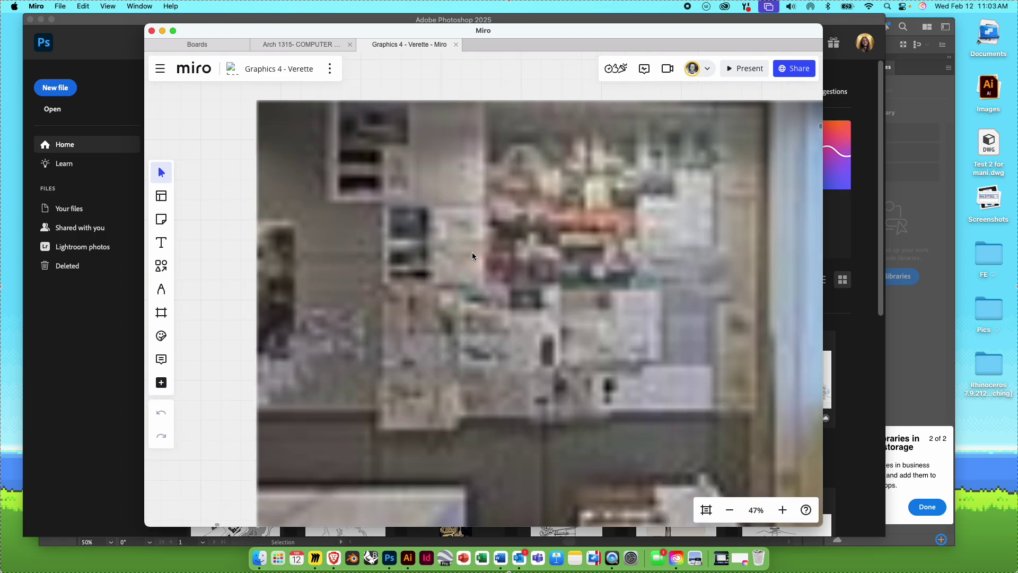
scroll(472, 253, right, 3)
scroll(431, 256, right, 10)
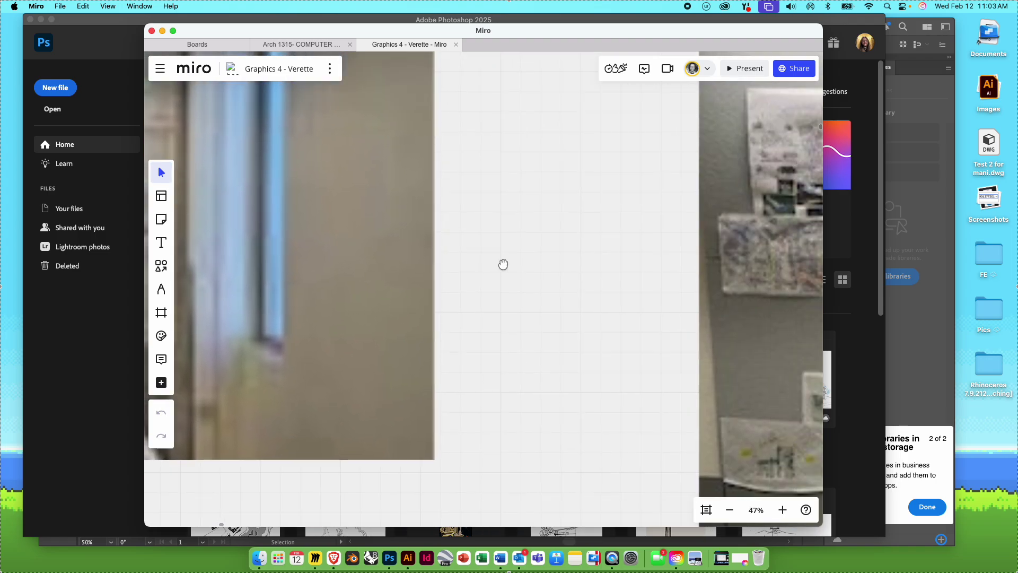
scroll(431, 267, up, 5)
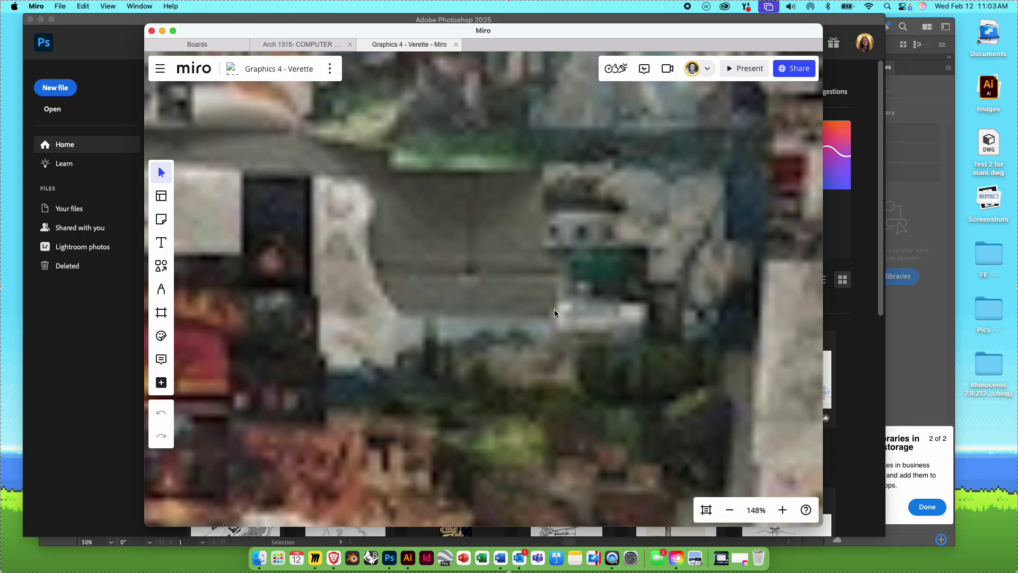
scroll(555, 309, down, 8)
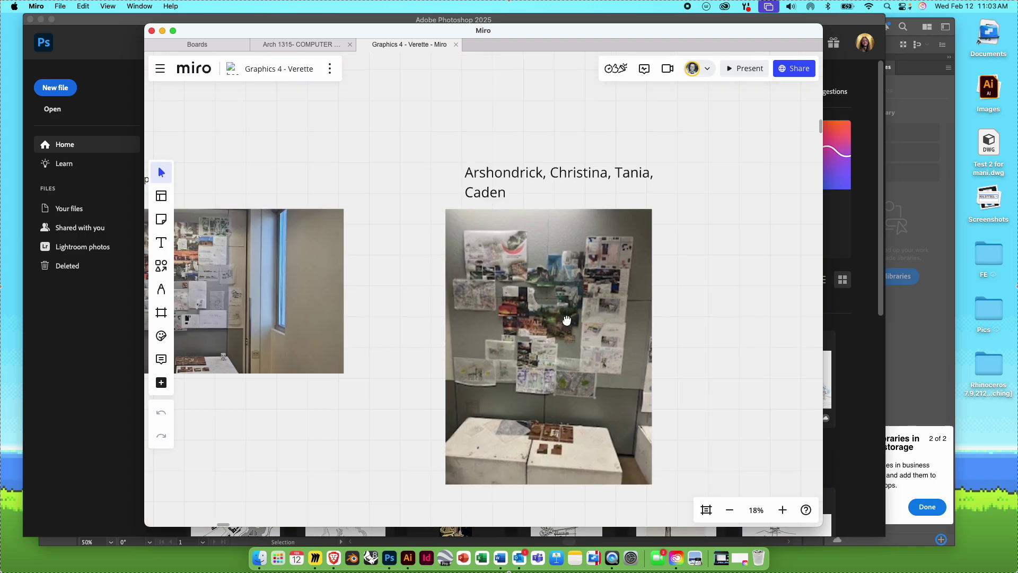
scroll(520, 288, down, 3)
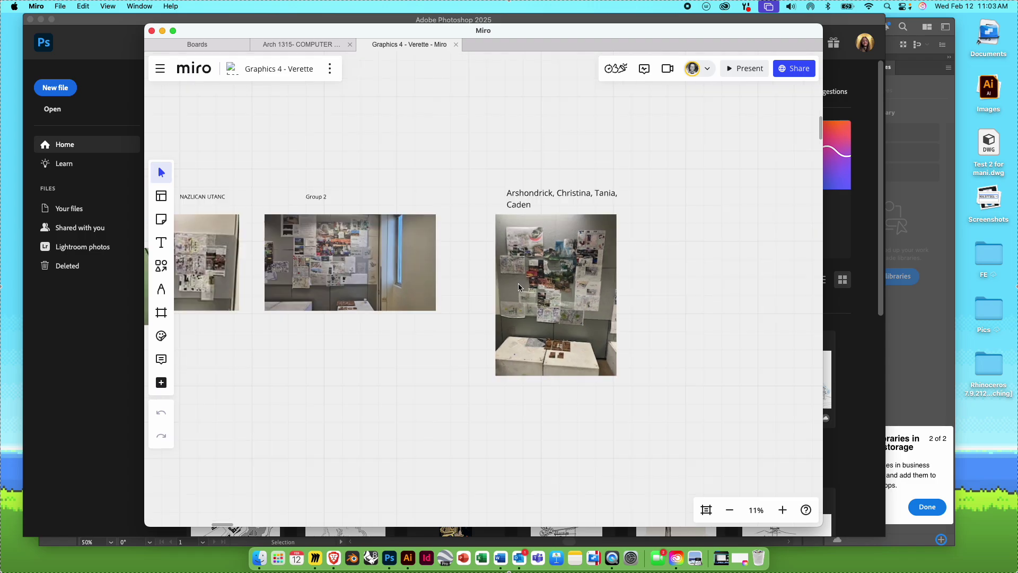
- Look across the Graphics 4 board for the student portfolio pages marked up with red handwritten comments
scroll(518, 287, down, 2)
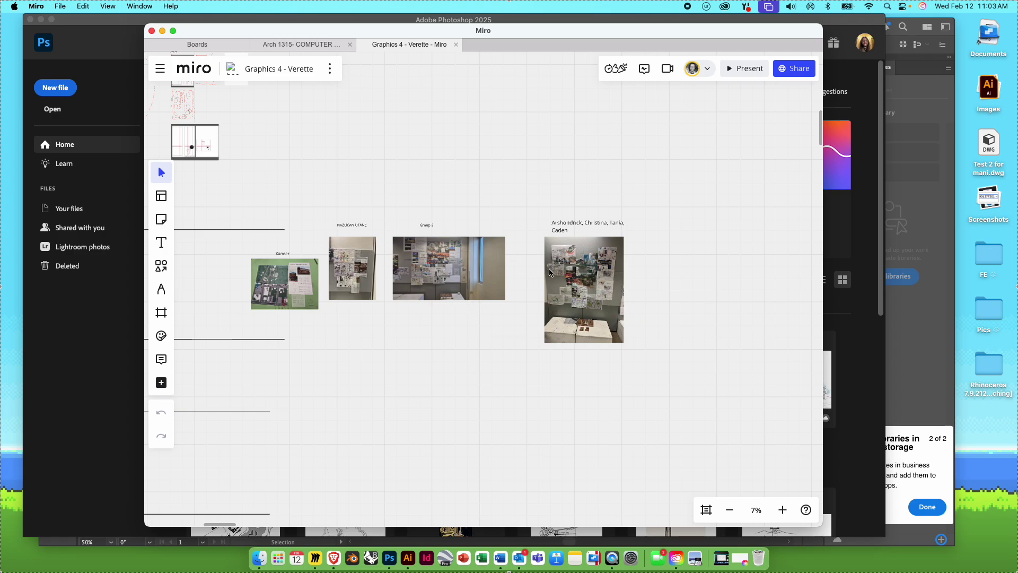
scroll(504, 314, left, 5)
scroll(505, 314, down, 2)
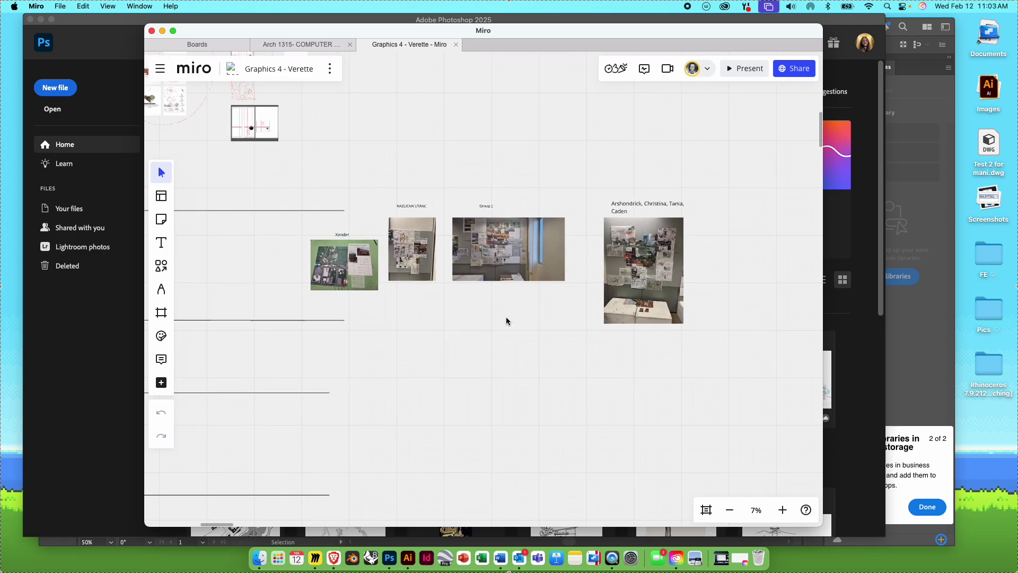
scroll(485, 339, down, 4)
drag(436, 393, 610, 279)
drag(448, 362, 668, 311)
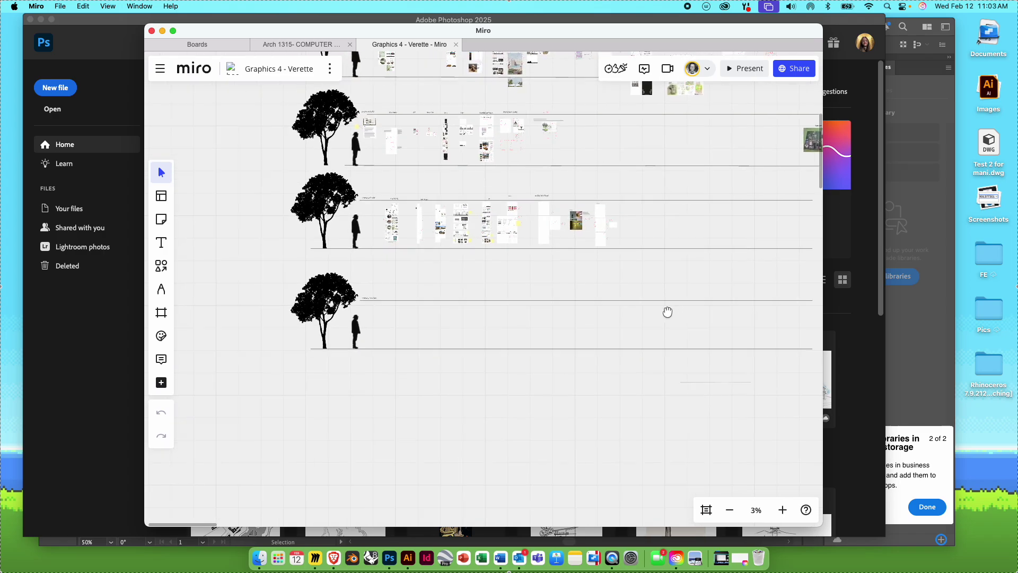
scroll(572, 210, up, 6)
scroll(572, 210, up, 3)
drag(612, 292, 630, 267)
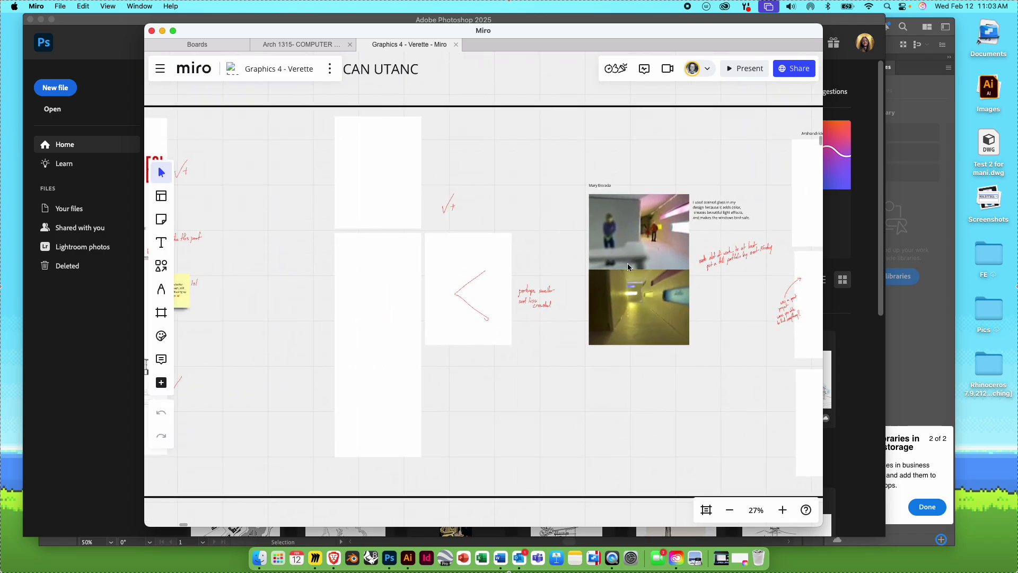
drag(582, 339, 364, 327)
scroll(625, 273, up, 5)
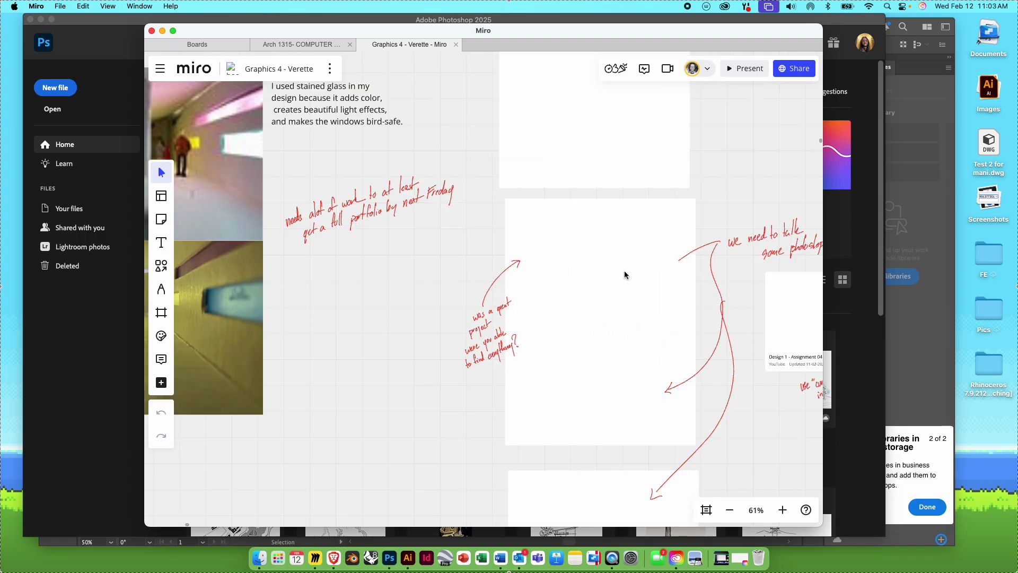
drag(584, 233, 525, 289)
scroll(535, 313, up, 3)
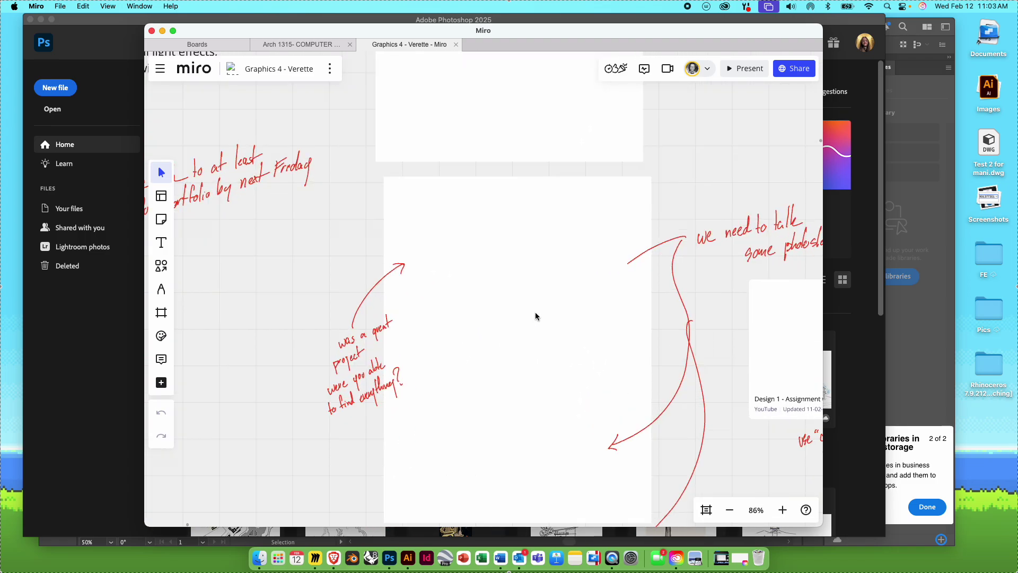
- Select the D4 portfolioi.pdf page beside the red comments and examine it at close range
click(513, 365)
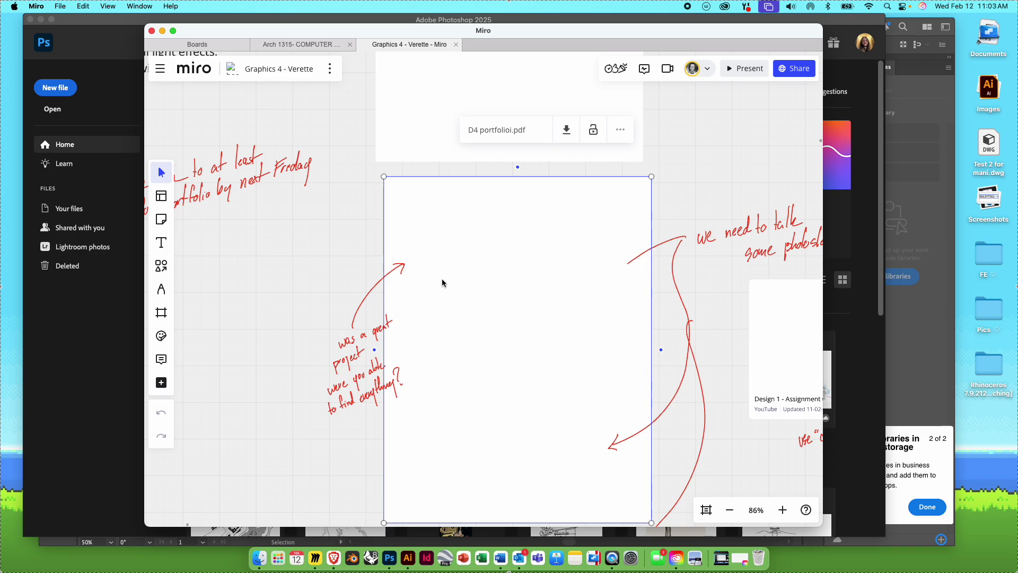
drag(474, 337, 429, 221)
scroll(460, 223, up, 8)
scroll(459, 223, down, 6)
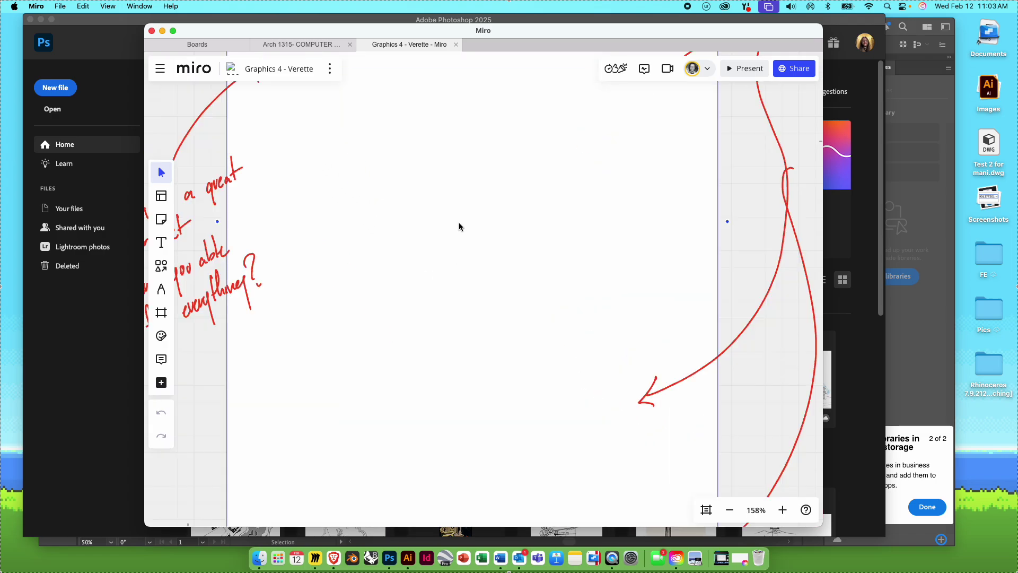
scroll(460, 222, down, 4)
scroll(459, 221, up, 10)
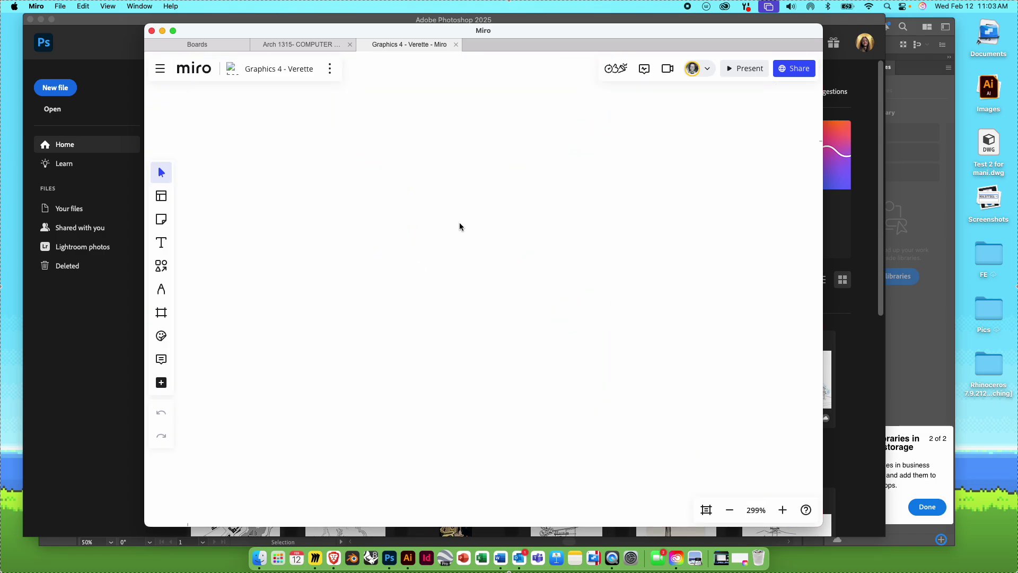
scroll(459, 221, down, 6)
scroll(459, 222, up, 6)
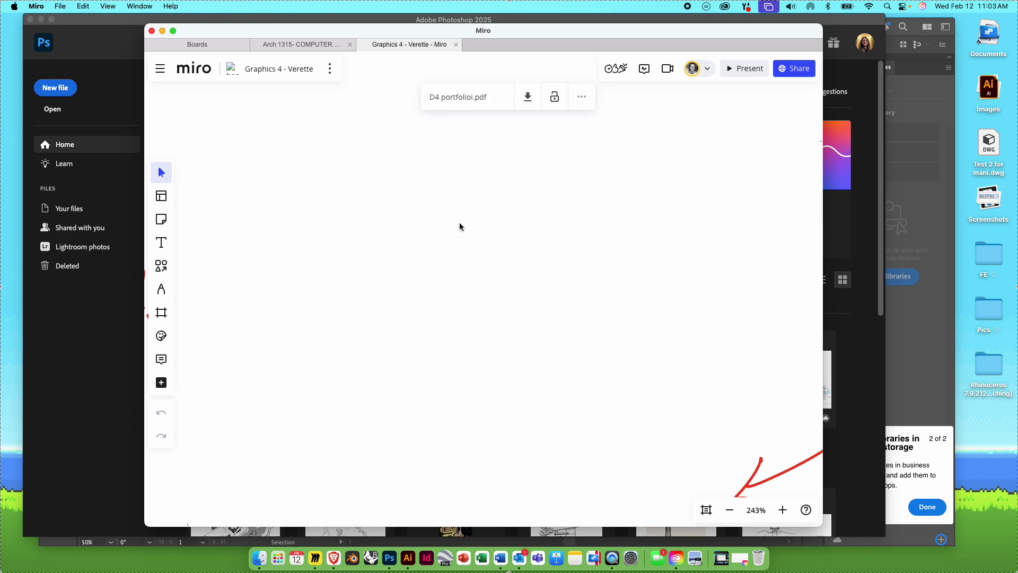
scroll(459, 221, down, 6)
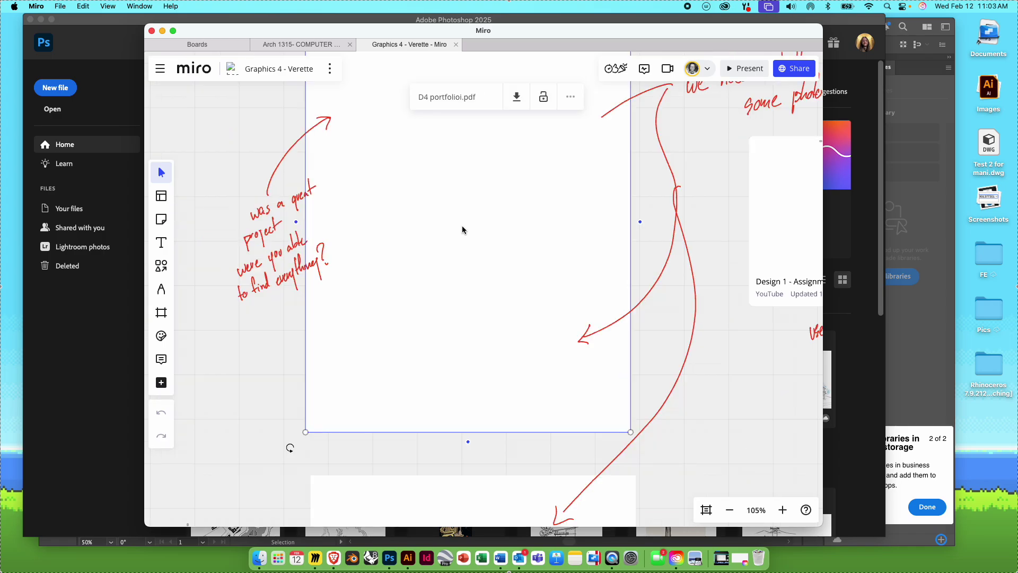
drag(499, 269, 500, 334)
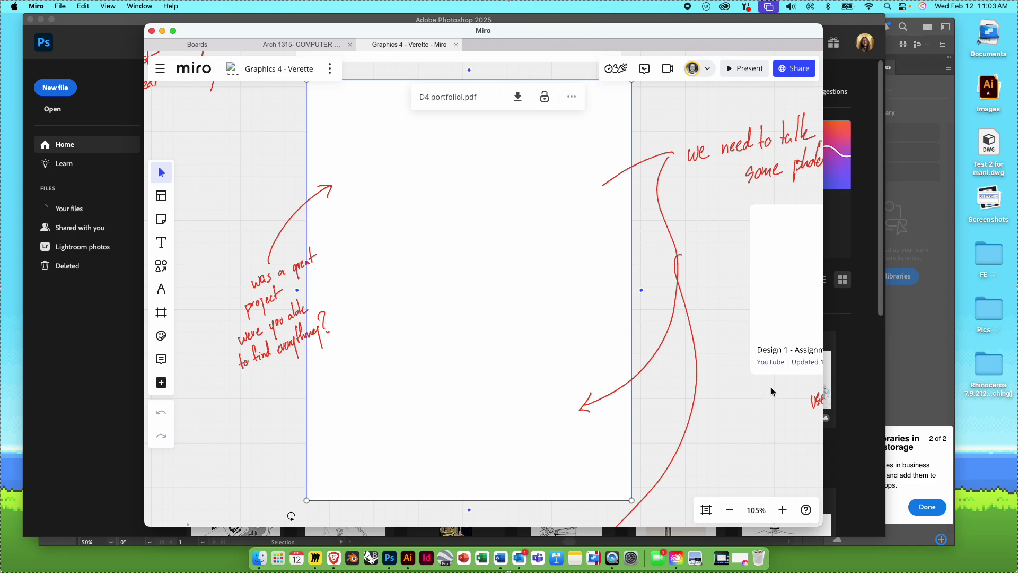
scroll(806, 345, down, 3)
- Minimize the Illustrator window, switch to Photoshop and look through its recent files
click(912, 361)
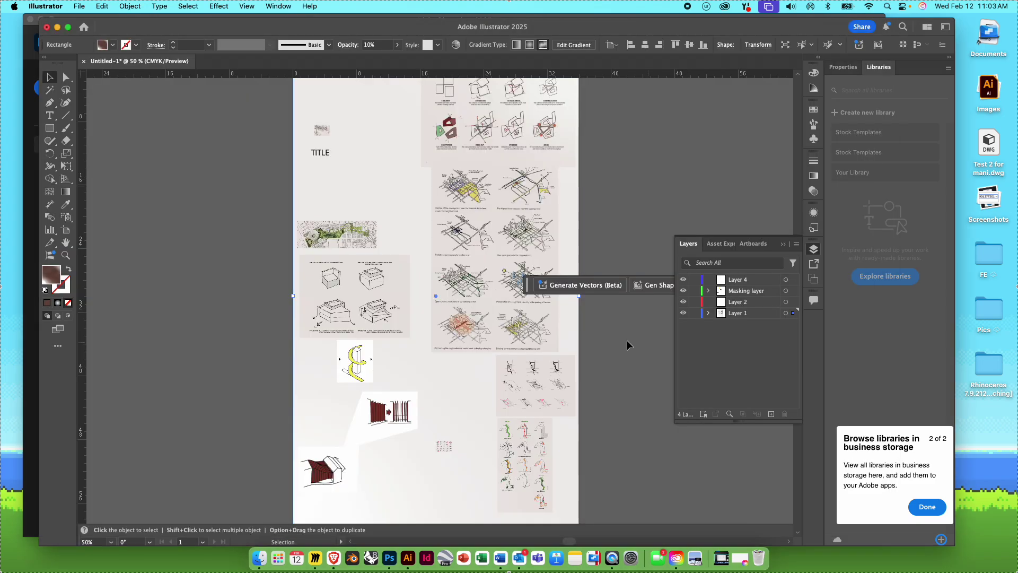
click(57, 27)
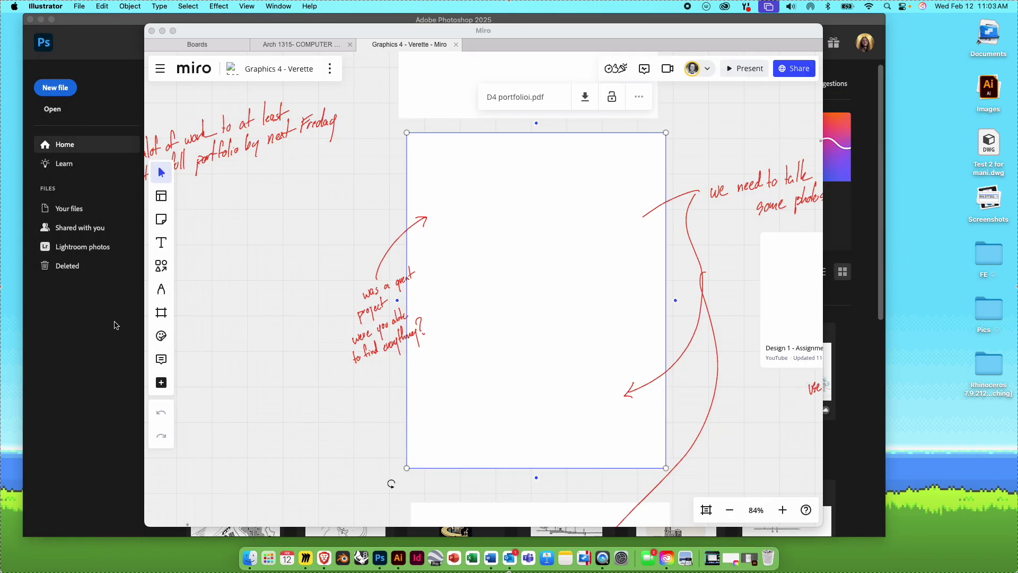
click(120, 337)
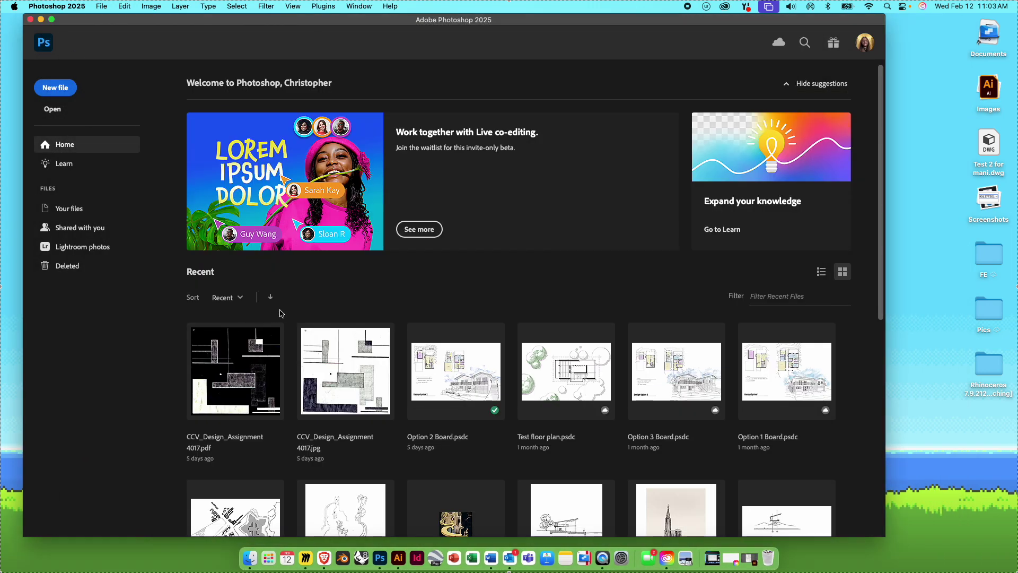
scroll(297, 323, down, 1)
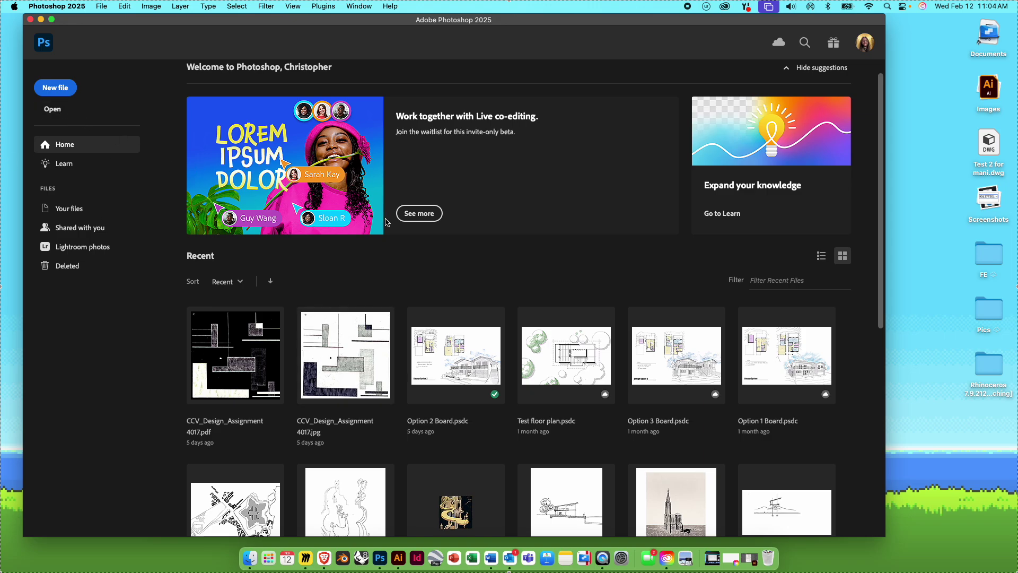
scroll(381, 313, down, 3)
scroll(394, 322, down, 8)
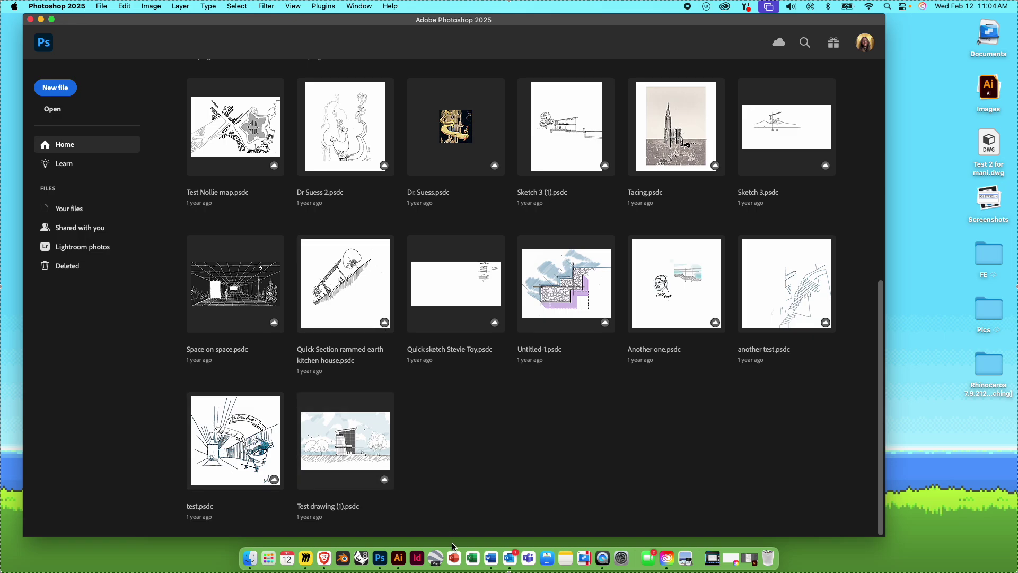
- Switch to the Brave browser, search the web for pinterest in a new tab and open the Pinterest site
click(328, 560)
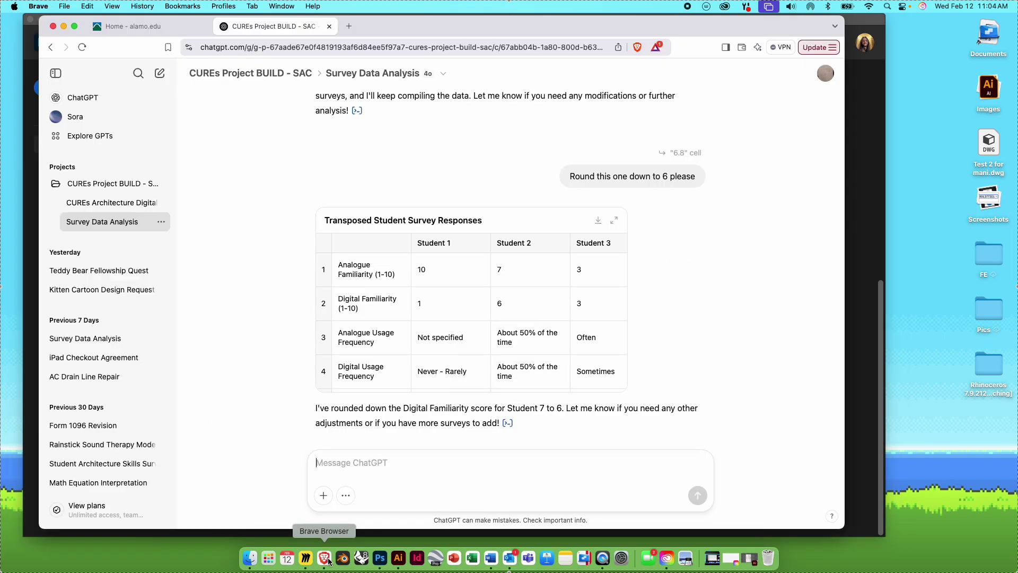
click(353, 28)
text(pinterest)
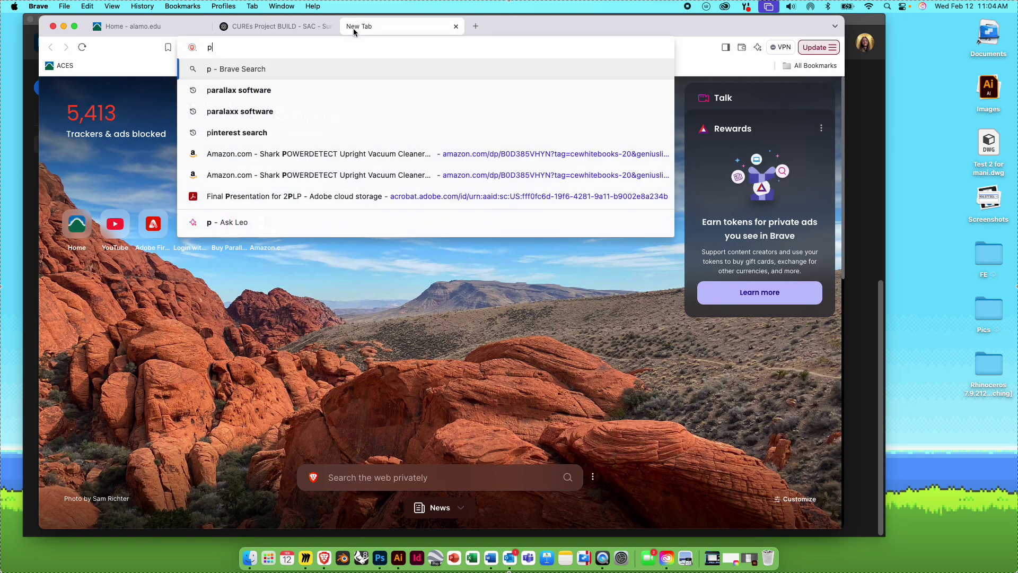
key(Return)
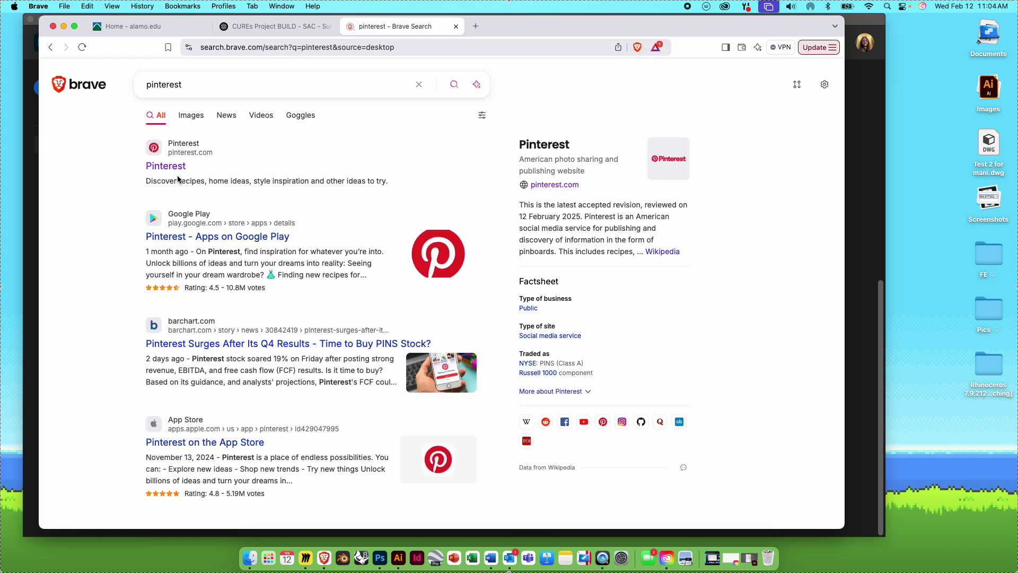
click(177, 170)
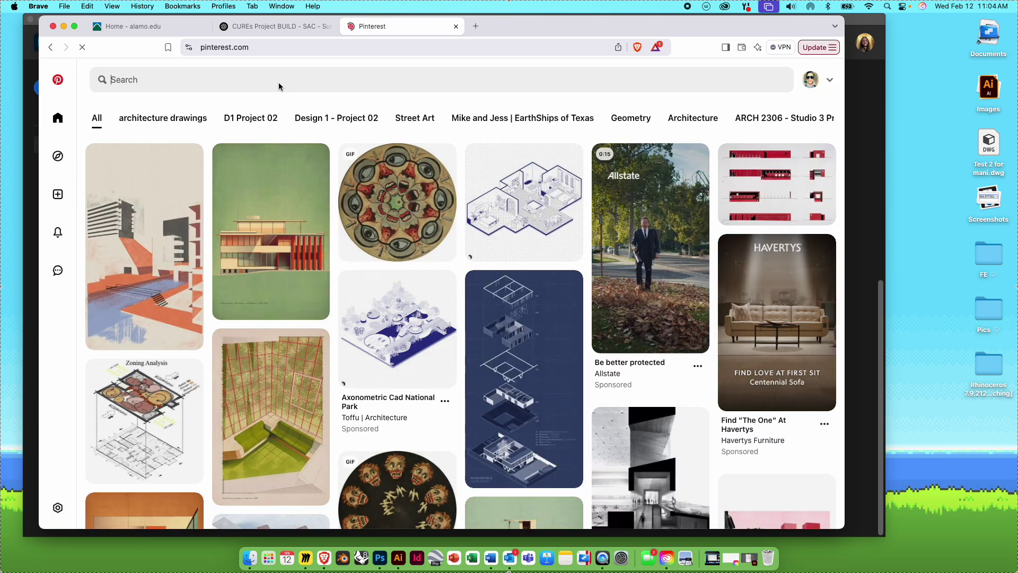
scroll(278, 83, down, 10)
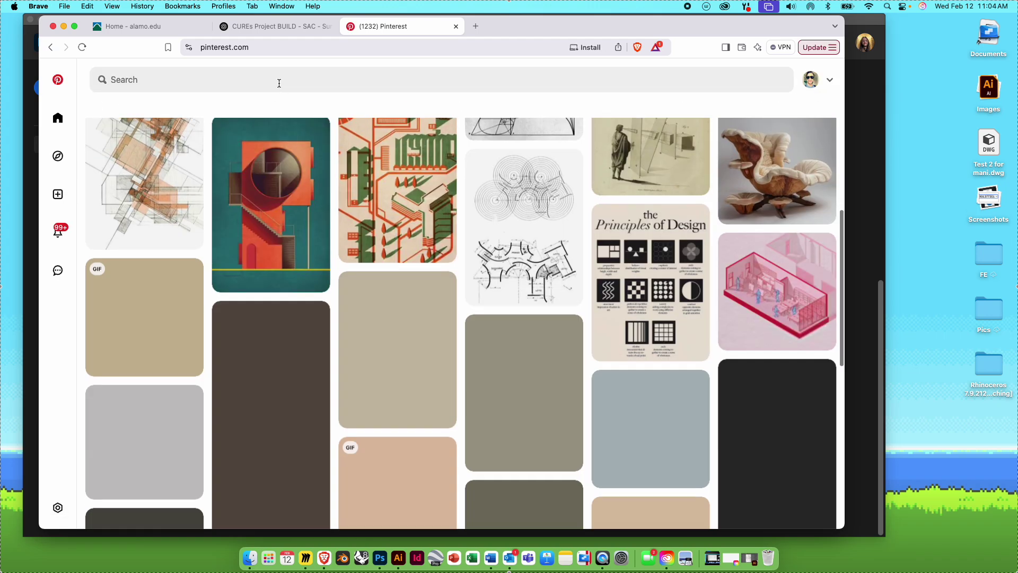
- Block Pinterest's notification request and search its pins for "scannerd architecture image"
click(258, 86)
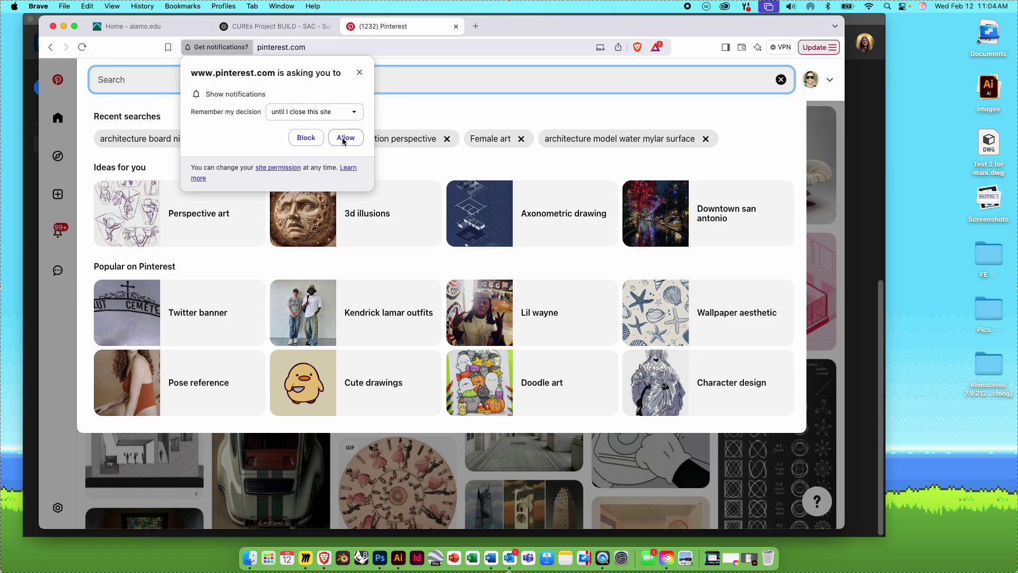
click(306, 137)
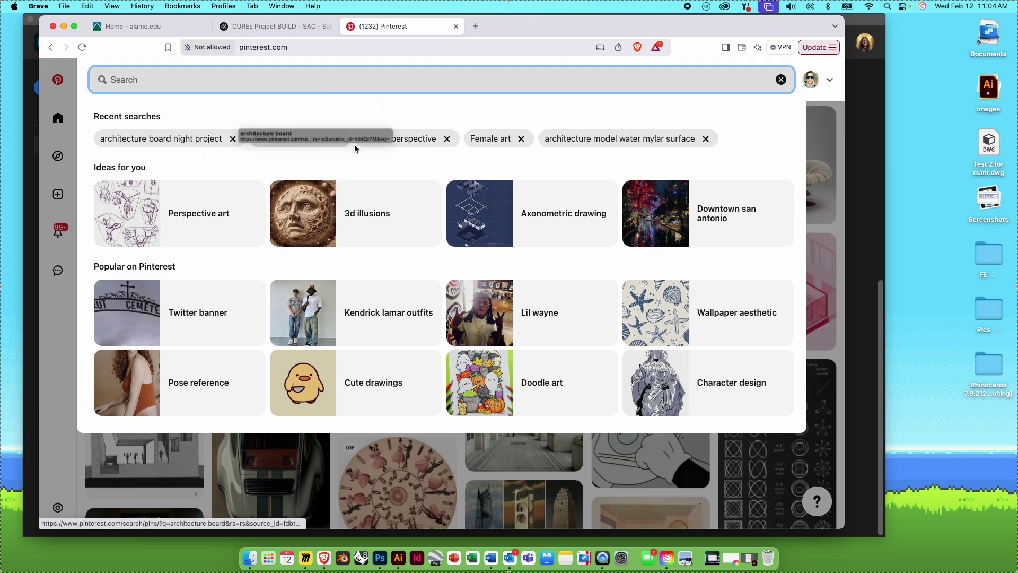
text(scann)
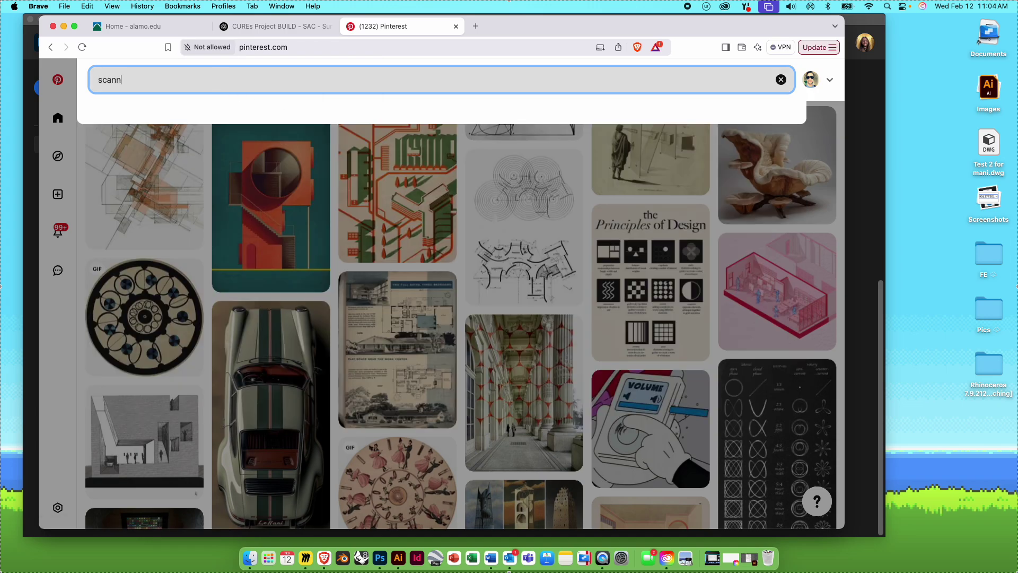
text(erd arc)
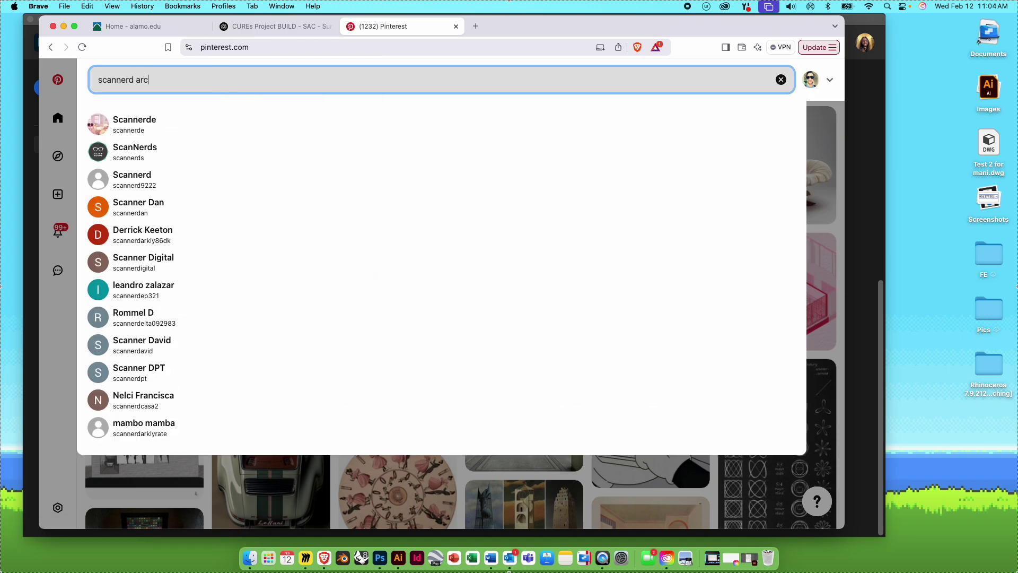
text(hitecture image)
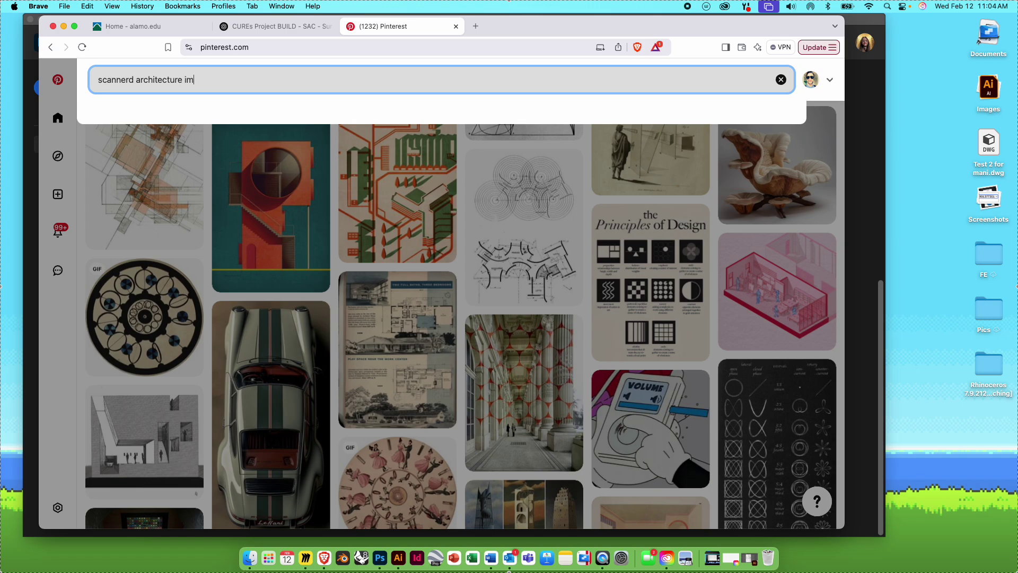
key(Return)
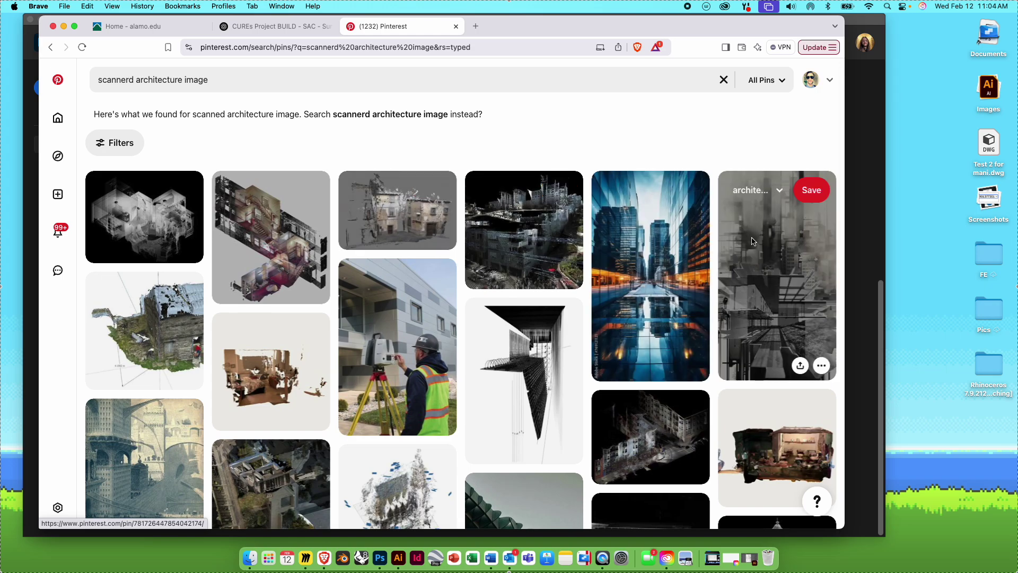
- Open the grey layered city collage pin and capture a screenshot of its image
click(753, 241)
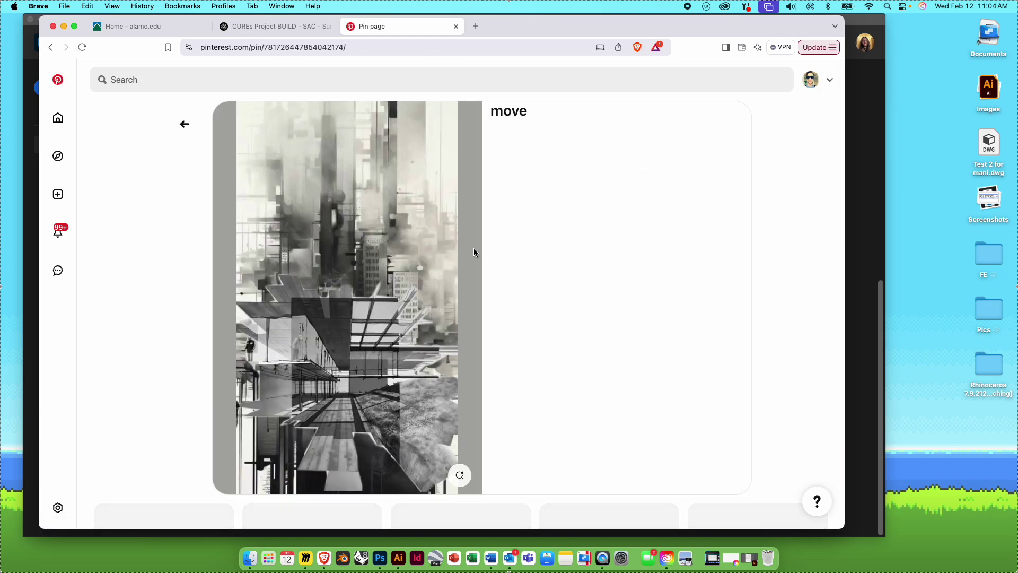
key(super+shift+4)
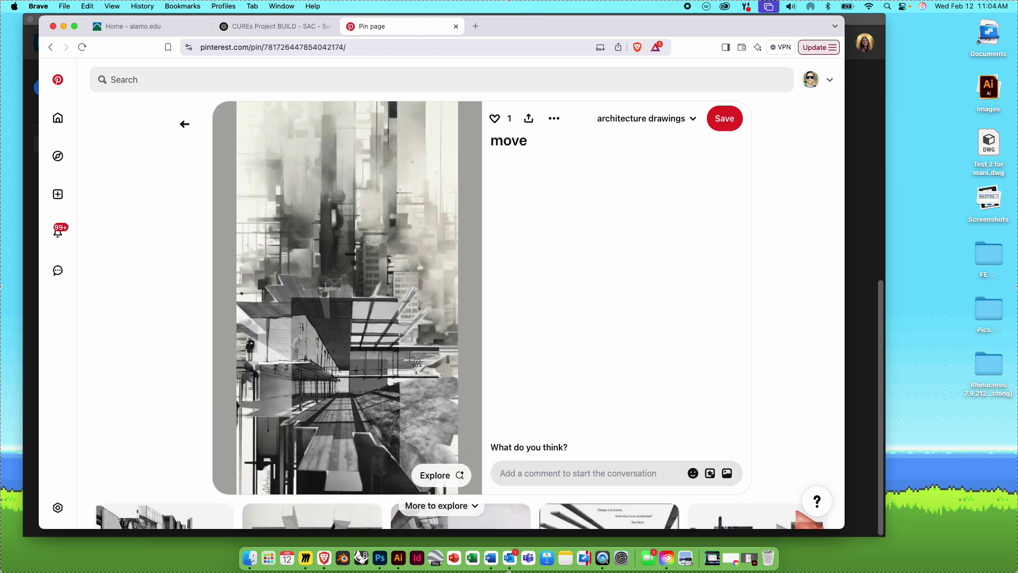
drag(458, 387, 223, 95)
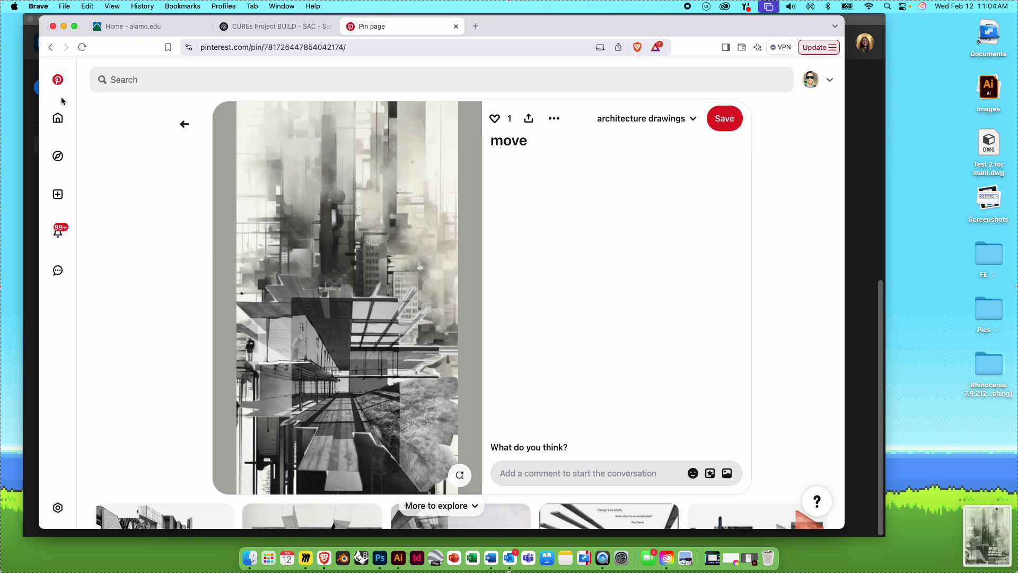
- Minimize the browser, start opening a file in Photoshop and grant it access to the Desktop folder
click(63, 26)
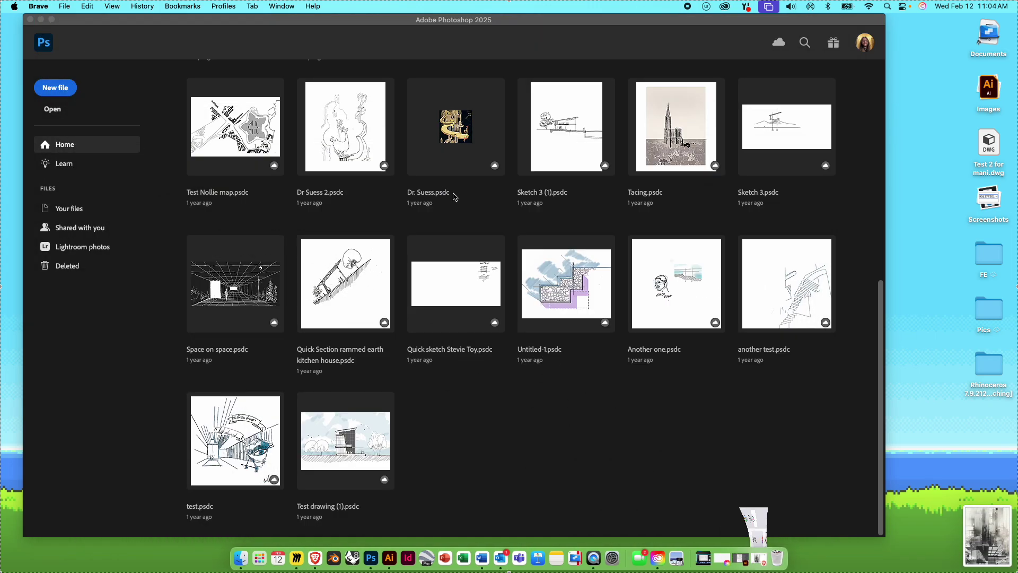
click(59, 100)
click(60, 110)
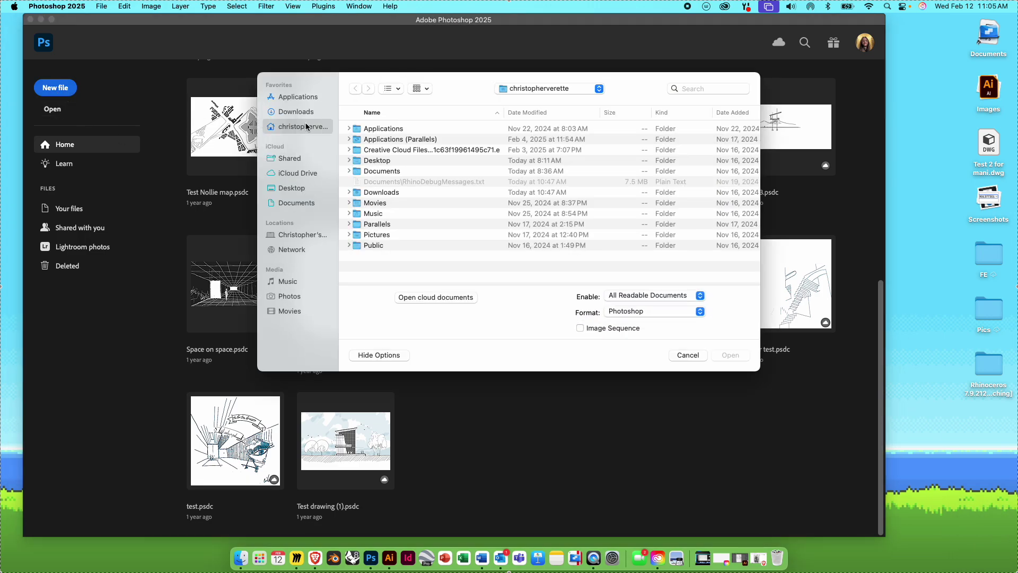
click(299, 188)
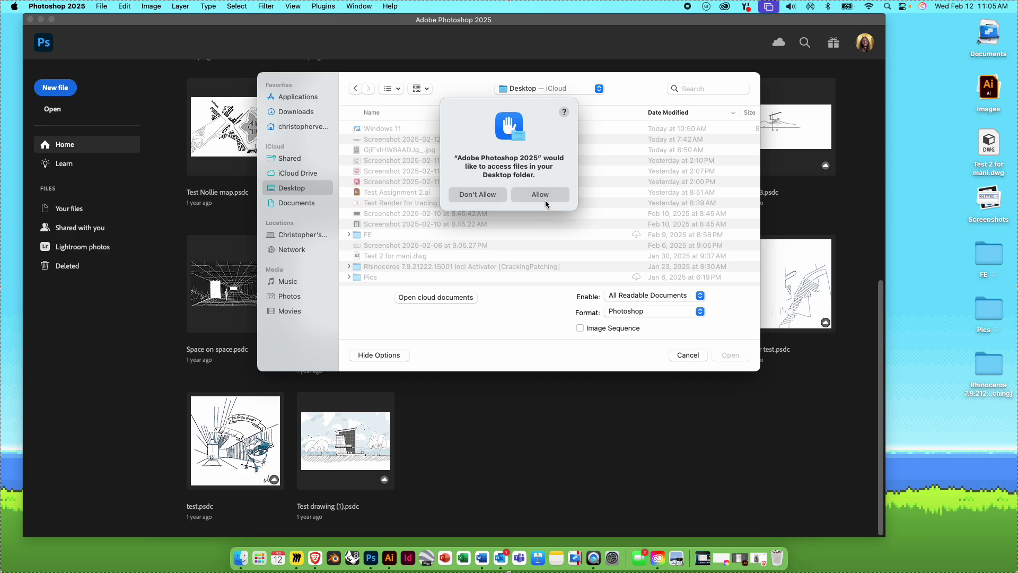
click(546, 202)
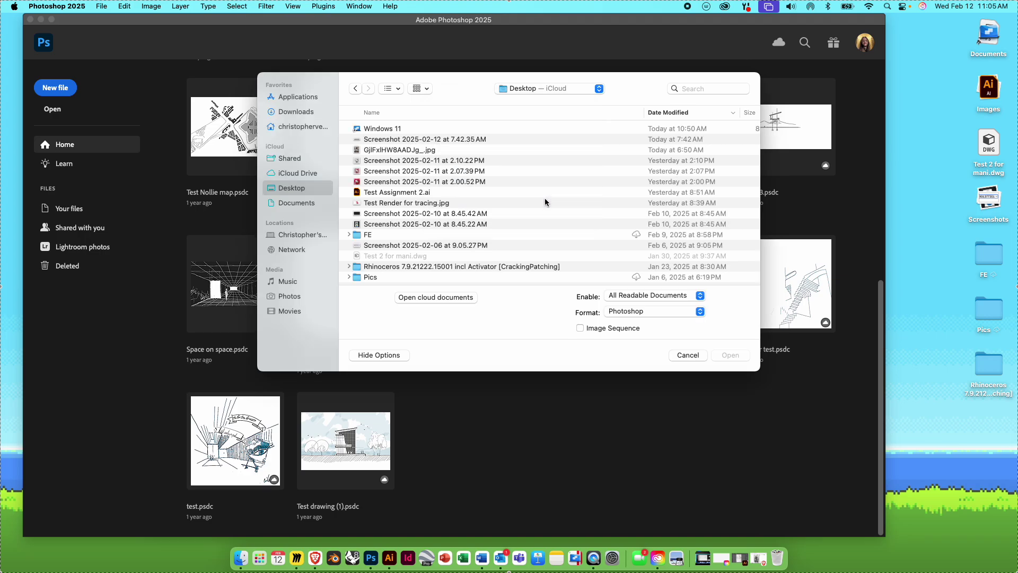
- Look for the captured image in the Desktop folder by sorting on date modified and previewing the newest screenshot file
click(414, 142)
key(space)
key(space)
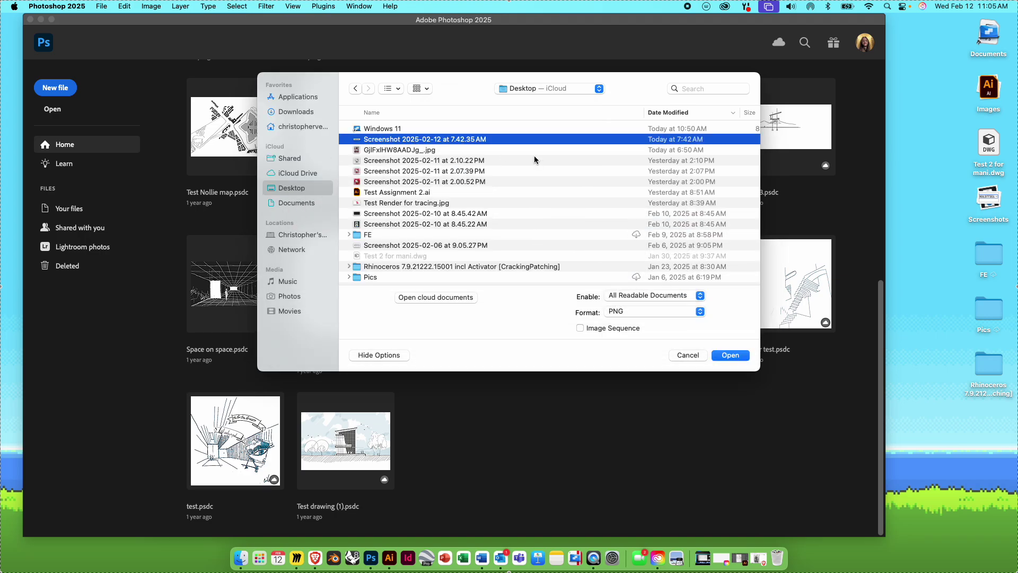
click(660, 113)
scroll(401, 140, up, 3)
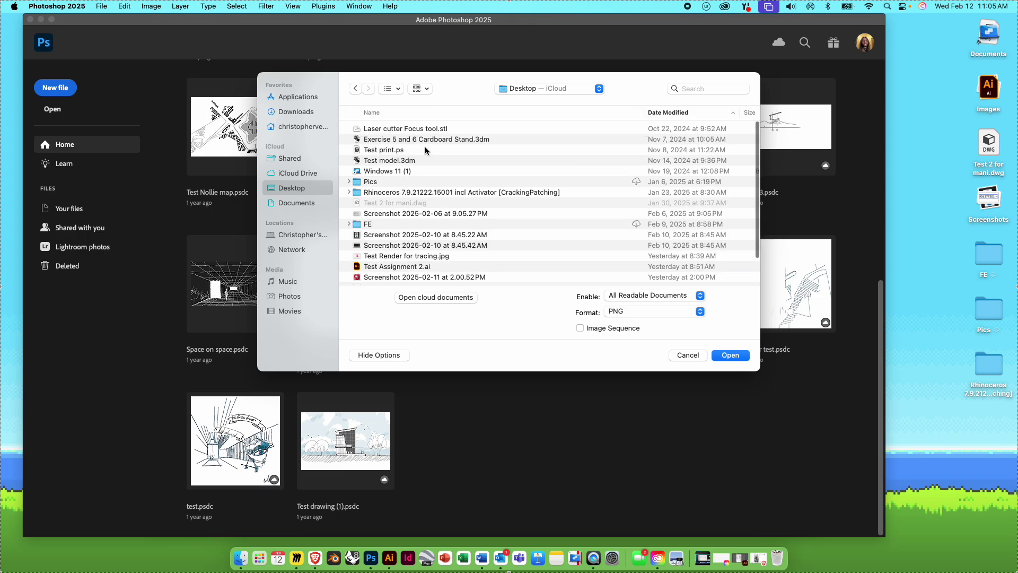
click(660, 114)
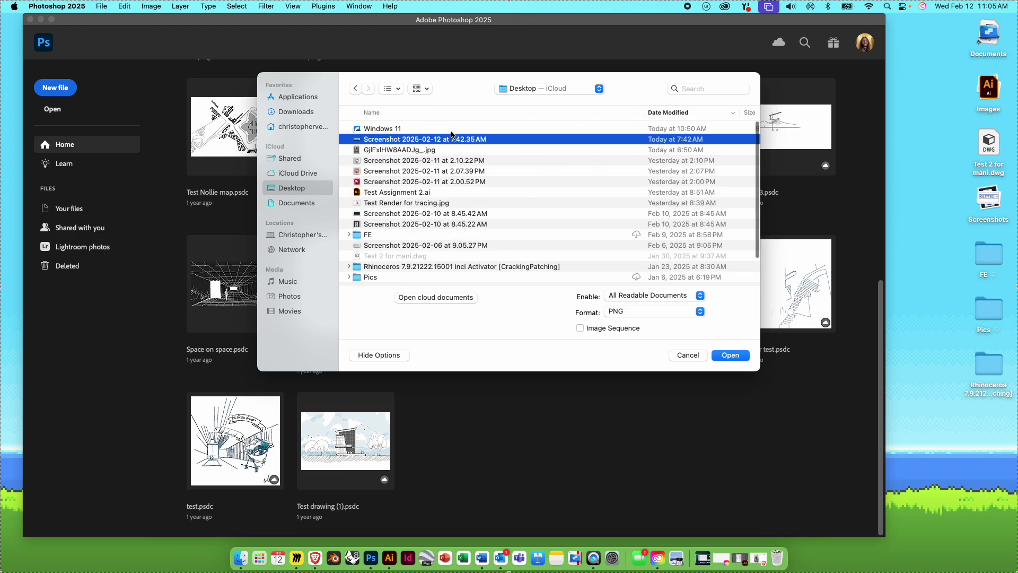
key(space)
key(space)
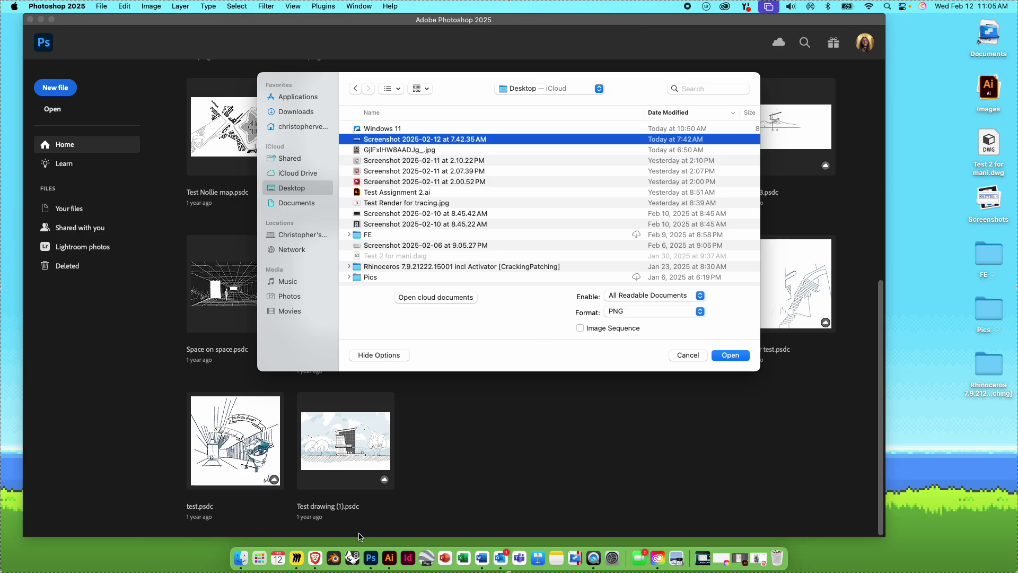
- Switch back to the Brave browser and capture another screenshot of the grey layered city collage pin
click(315, 557)
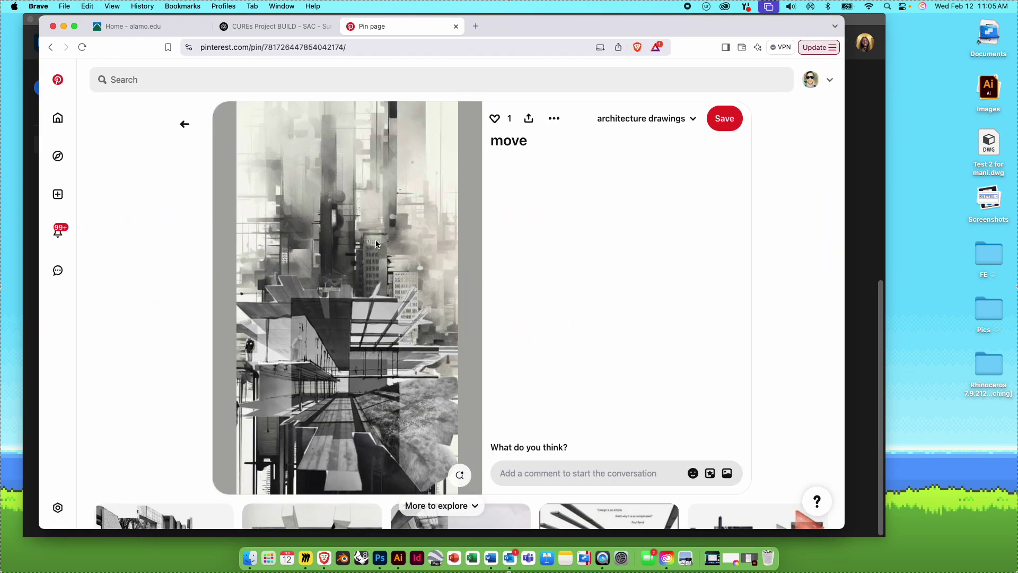
click(313, 213)
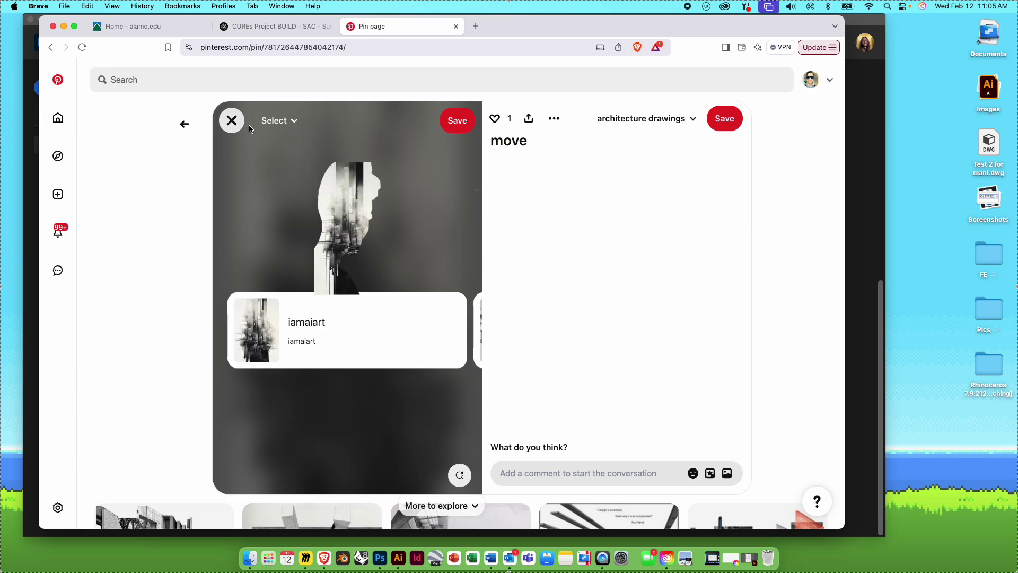
click(232, 121)
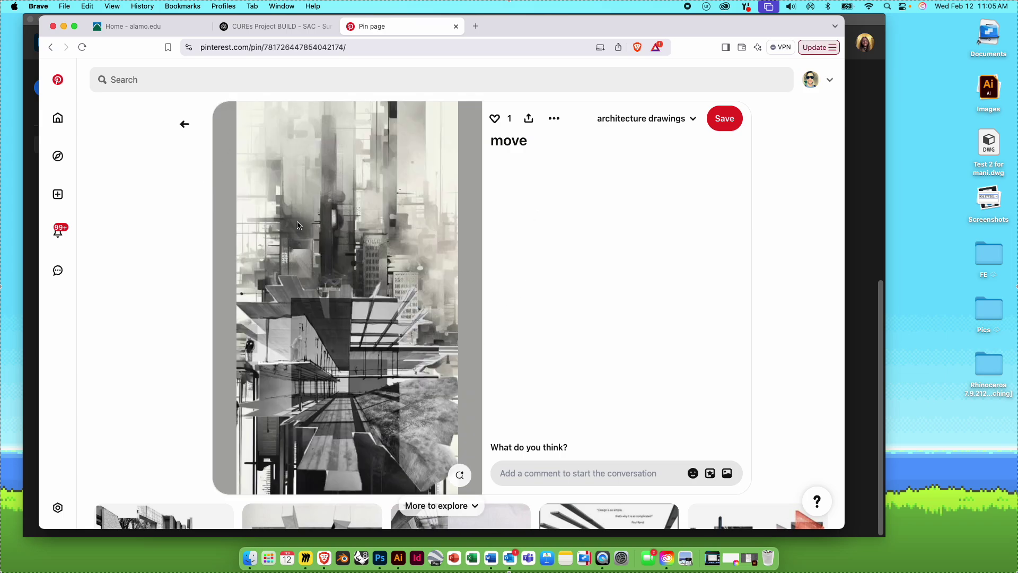
key(super+shift+4)
drag(241, 105, 461, 389)
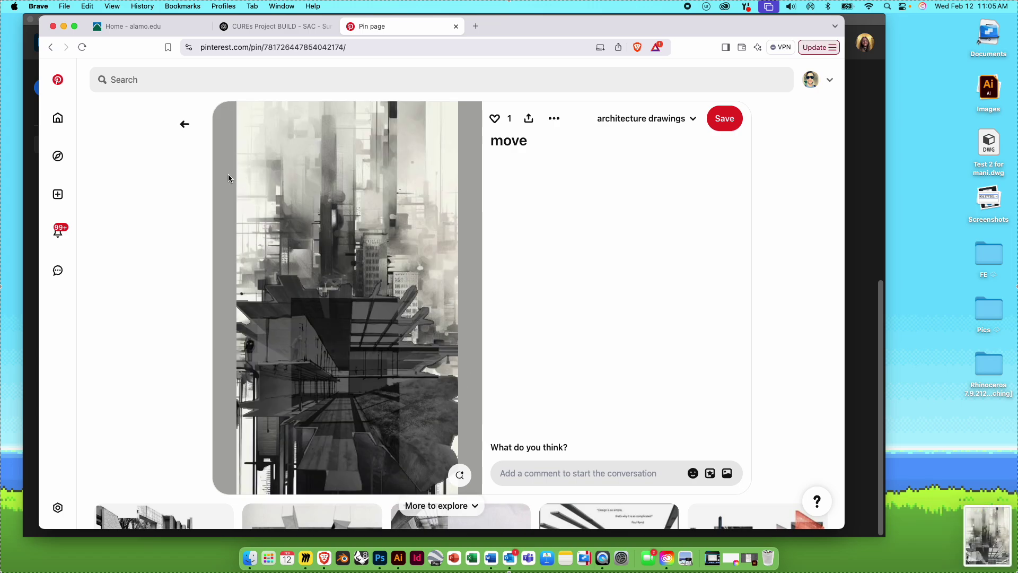
- Return to Photoshop and open Screenshot 2025-02-12 at 11.05.26 AM from the Screenshots and Recordings folder in Downloads, sorted by date modified
double_click(878, 271)
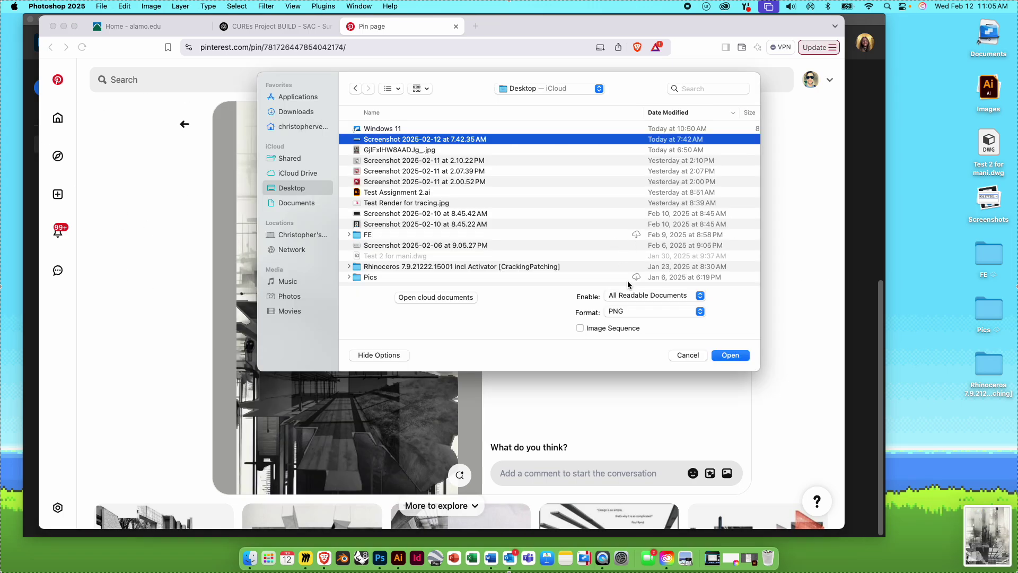
scroll(380, 235, down, 3)
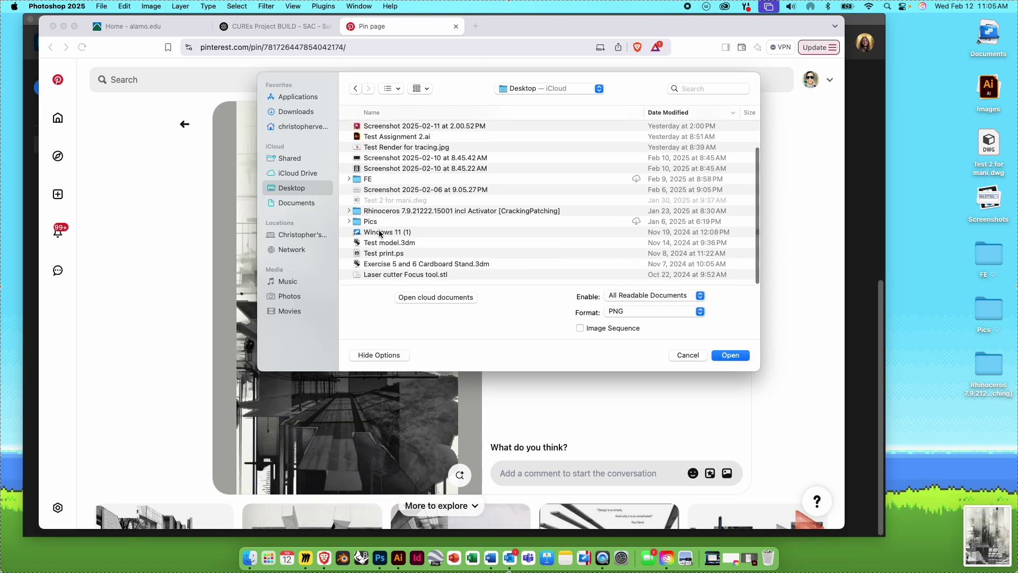
click(305, 112)
scroll(399, 170, down, 3)
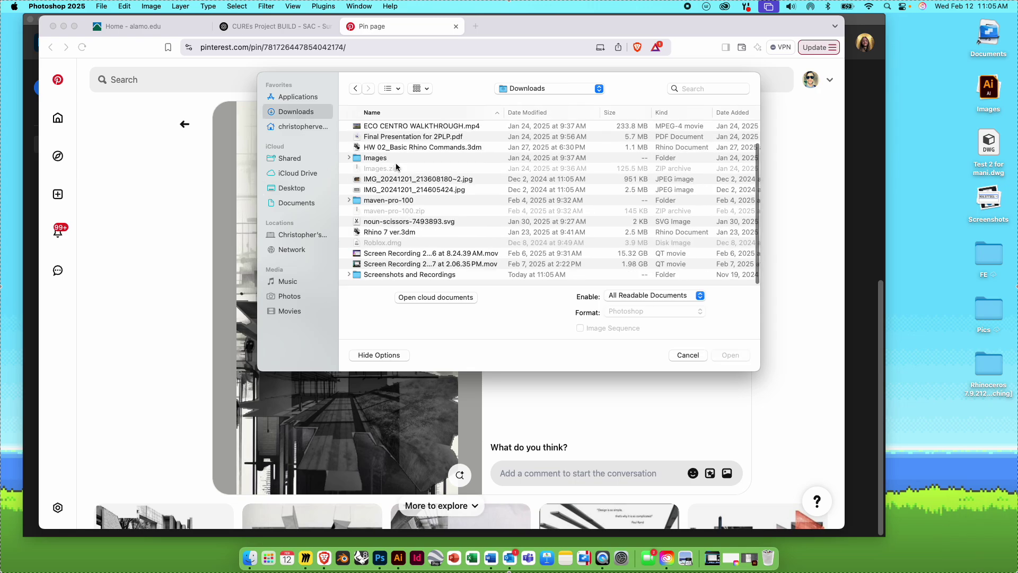
double_click(398, 275)
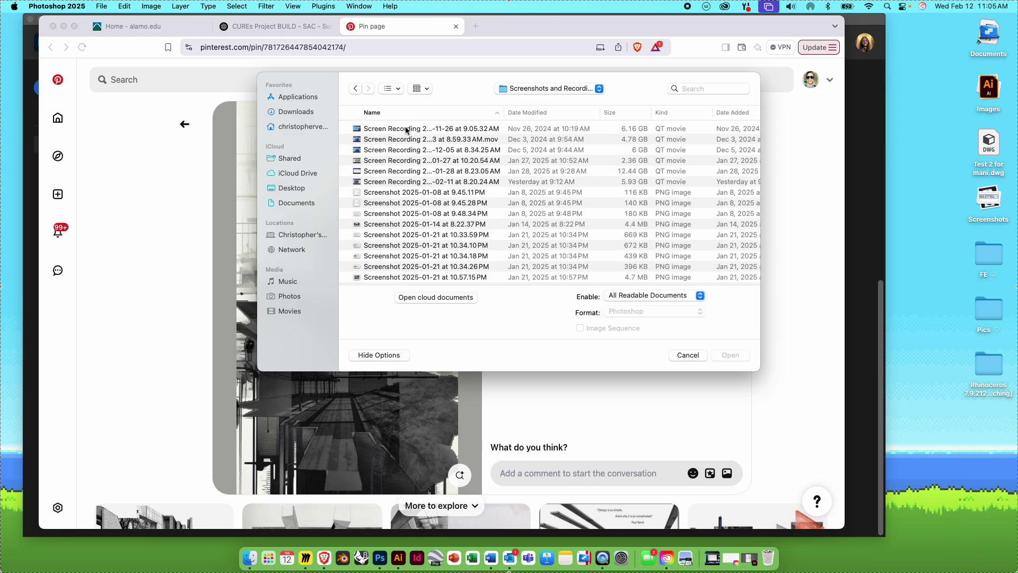
click(545, 117)
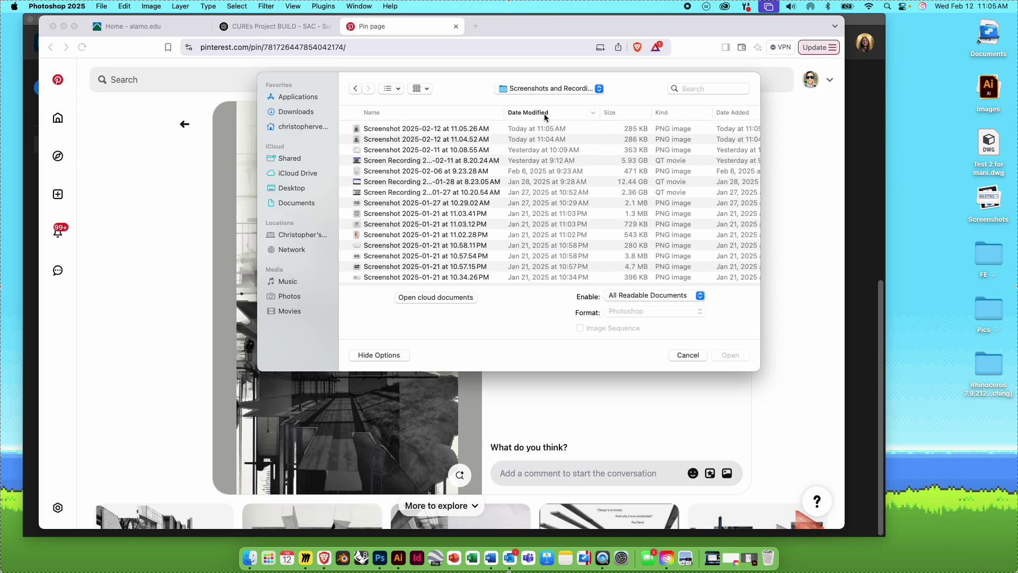
click(463, 130)
double_click(463, 130)
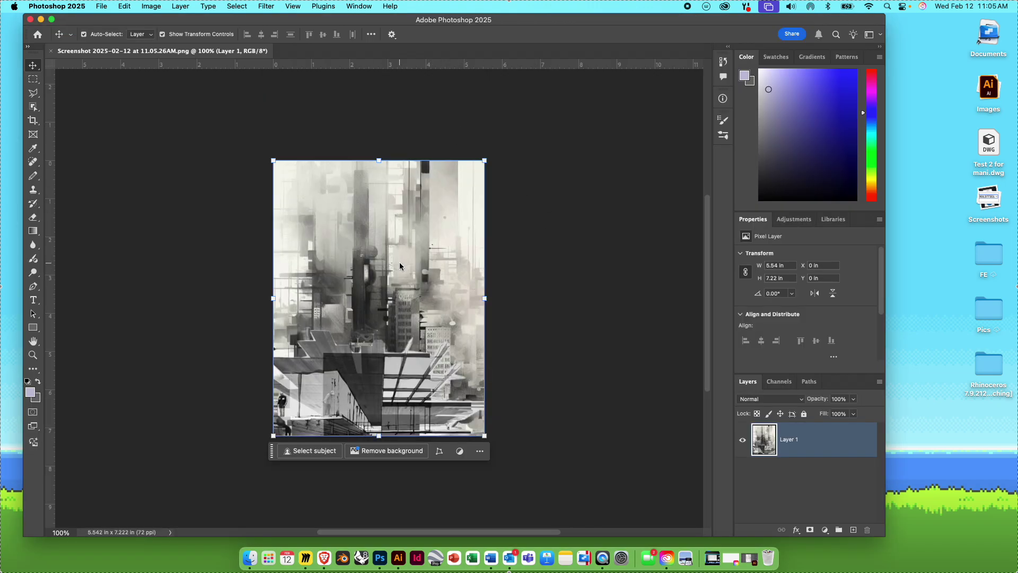
- Try to erase the dark standing figure in the collage's lower-left corner with a rectangular selection and a Generative Fill prompt "remove person"
key(super+equal)
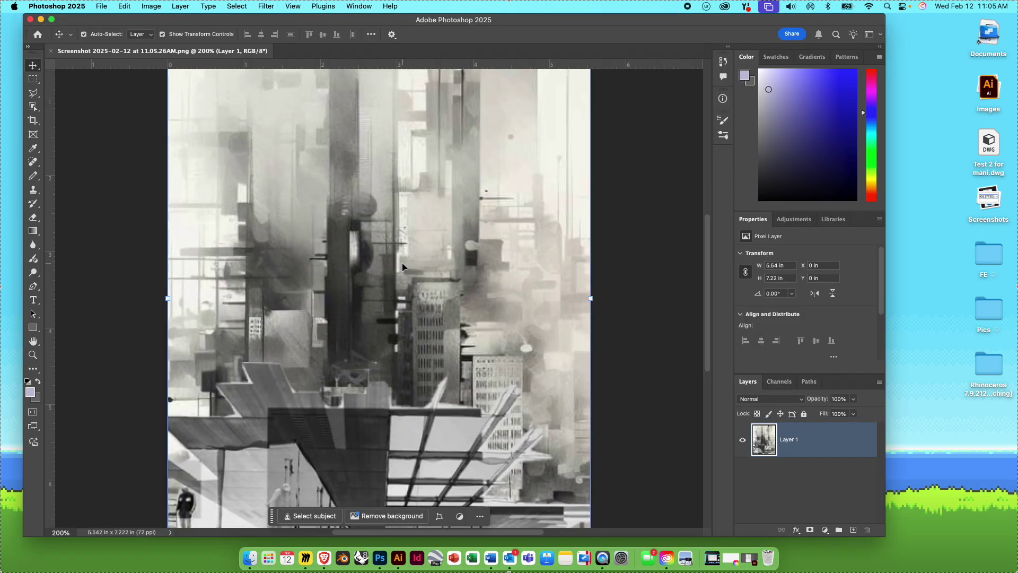
scroll(402, 264, up, 1)
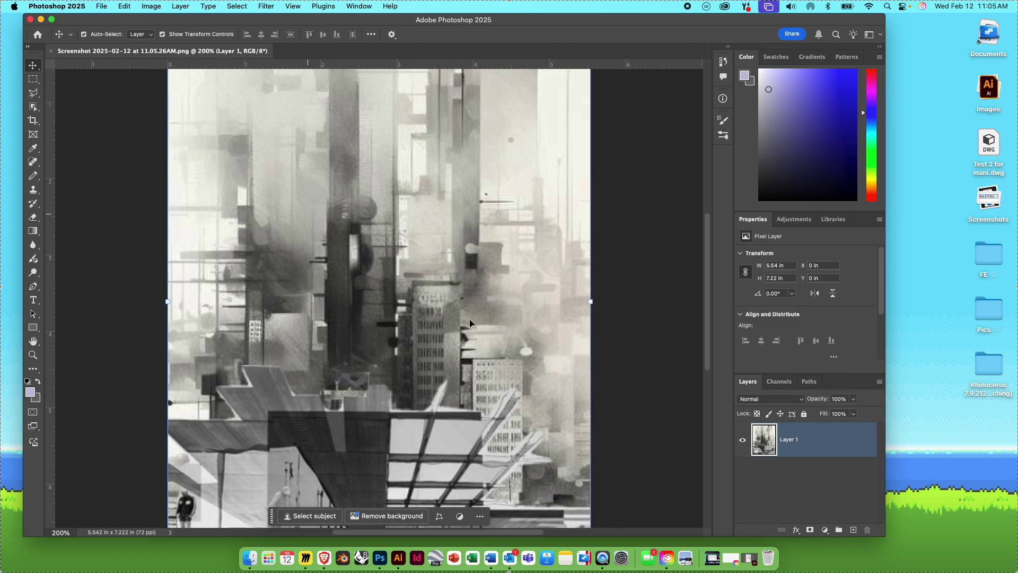
scroll(244, 344, down, 2)
scroll(243, 344, down, 5)
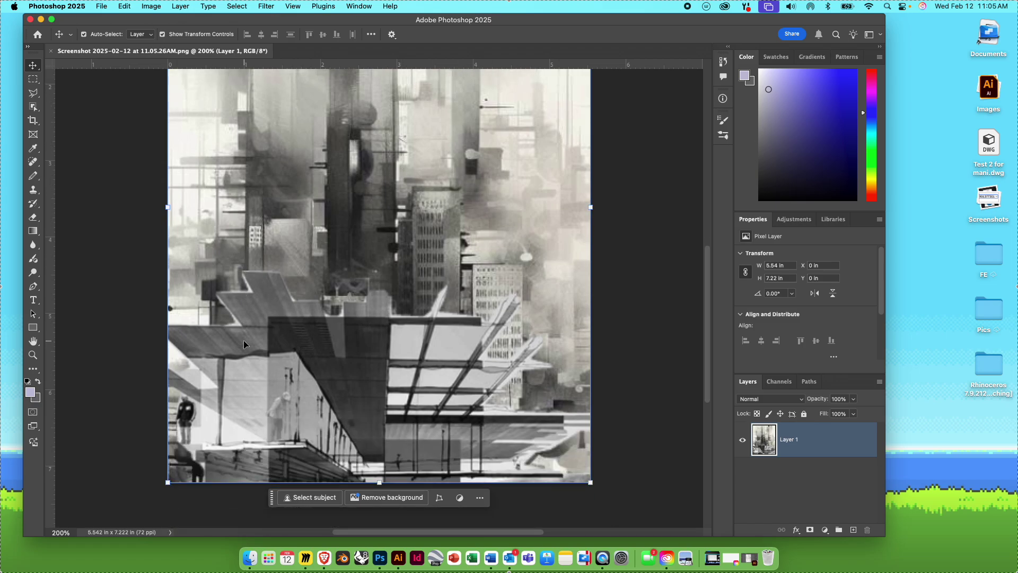
click(632, 339)
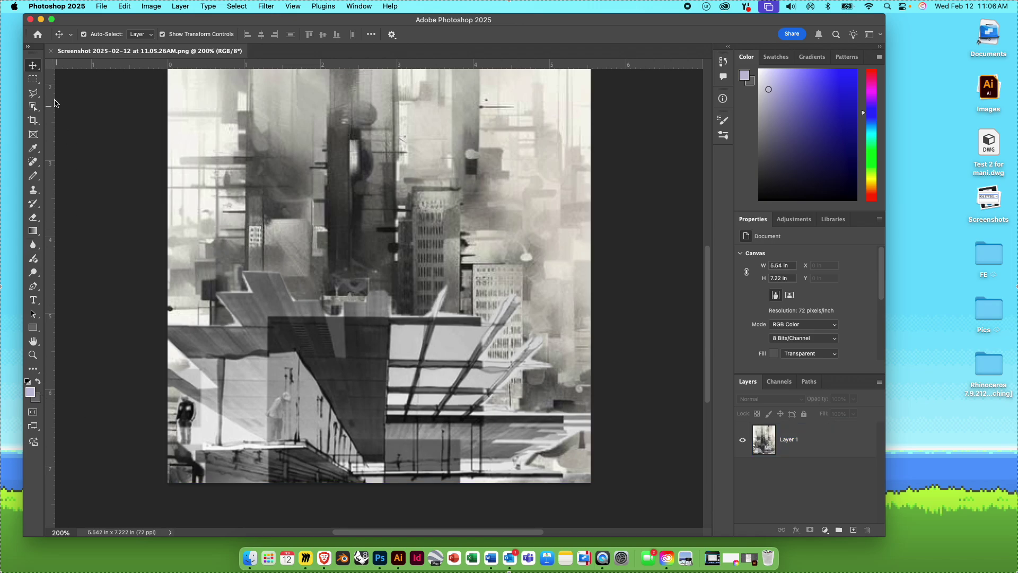
click(34, 80)
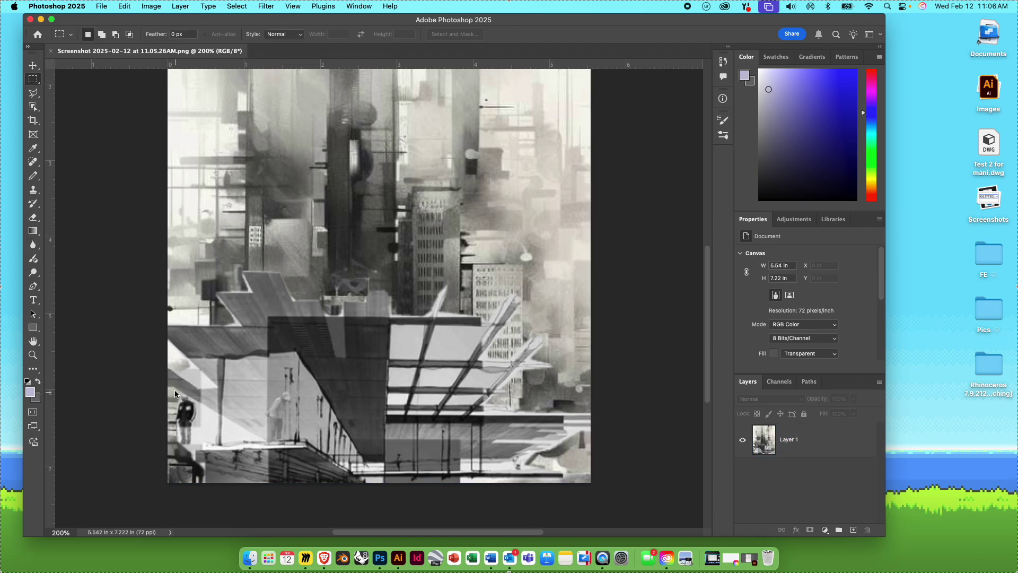
drag(173, 388, 207, 448)
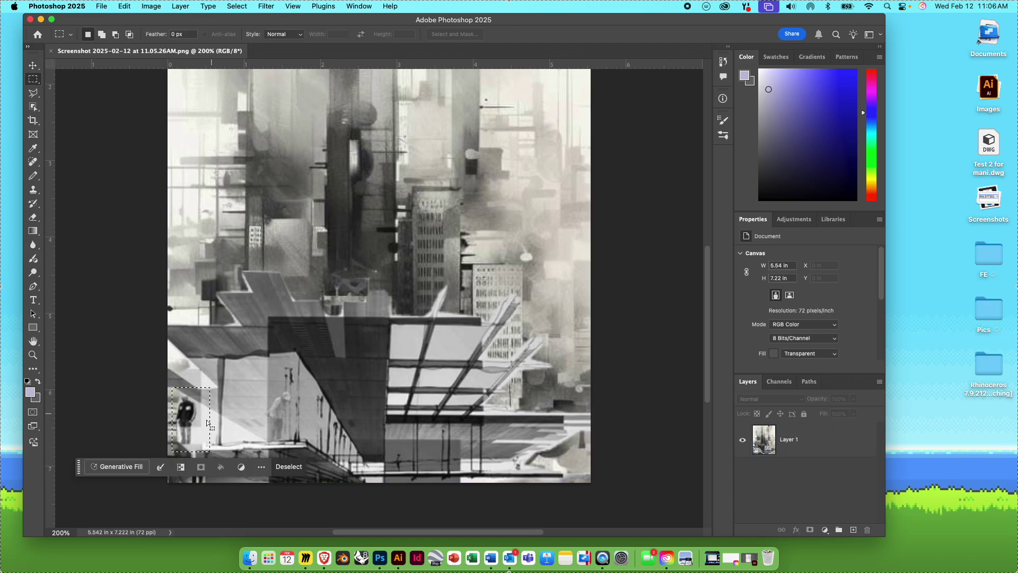
click(143, 467)
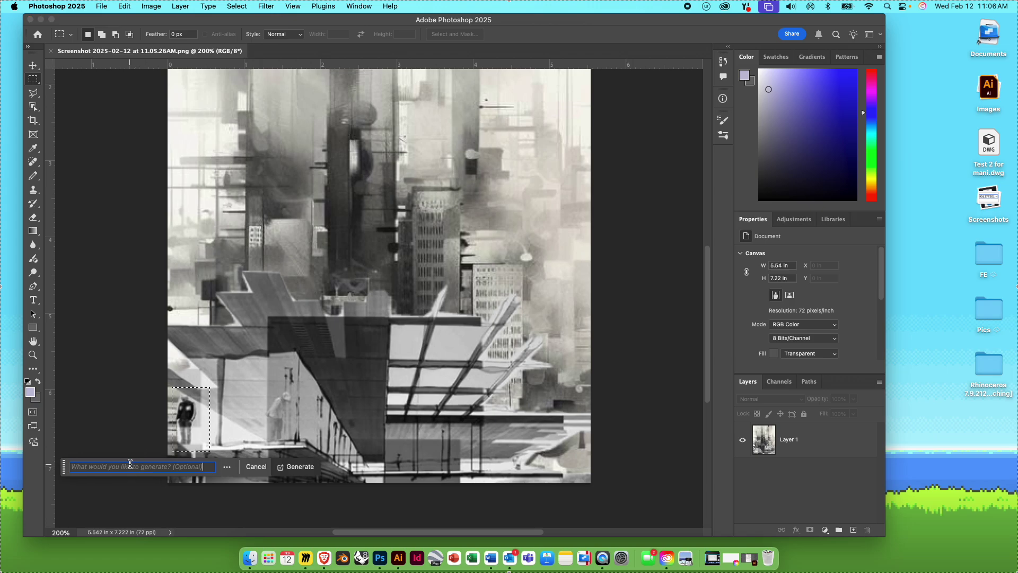
text(remove person)
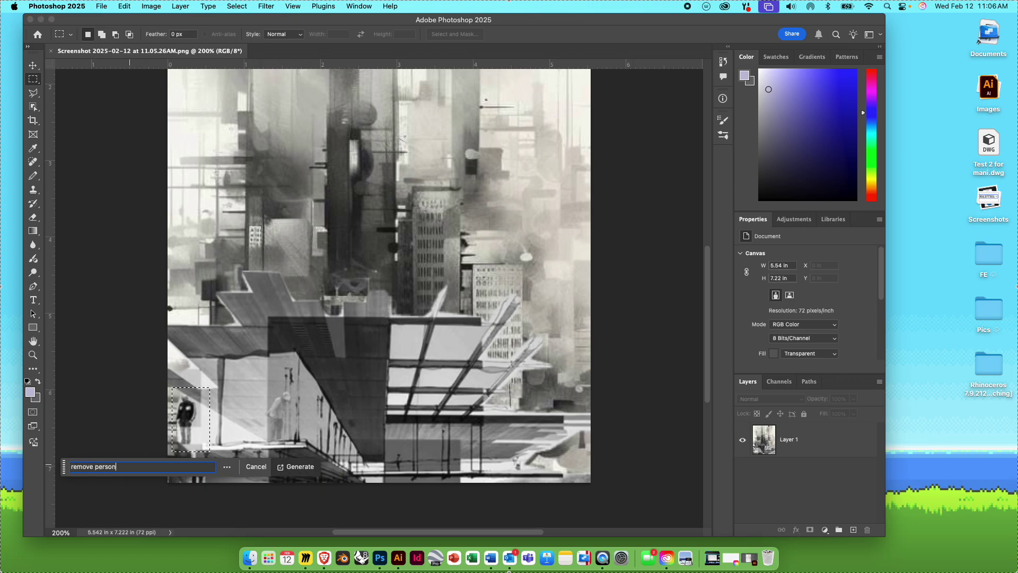
key(Return)
click(325, 303)
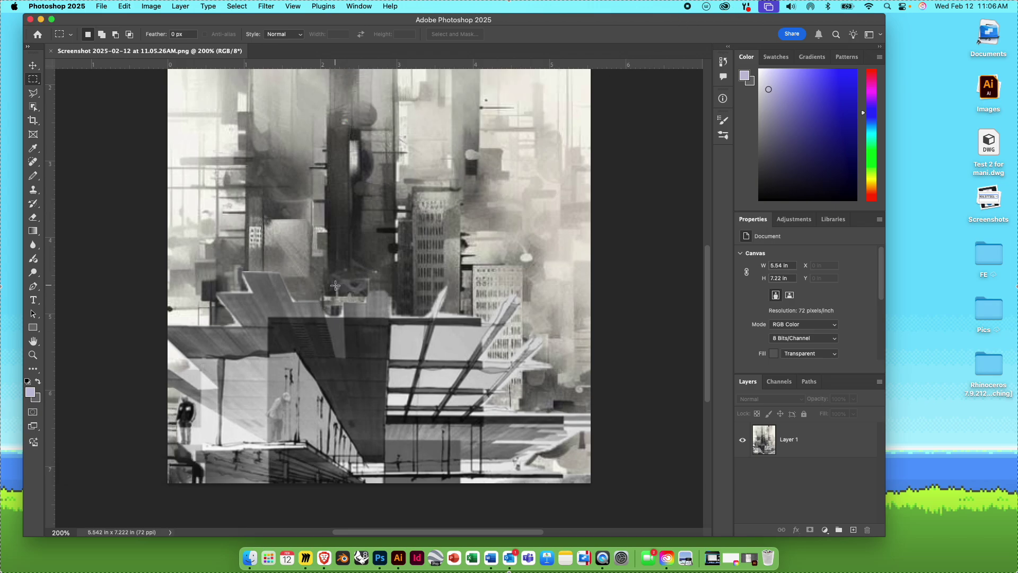
- Switch back to the Move tool and close the screenshot document's window
scroll(320, 331, up, 5)
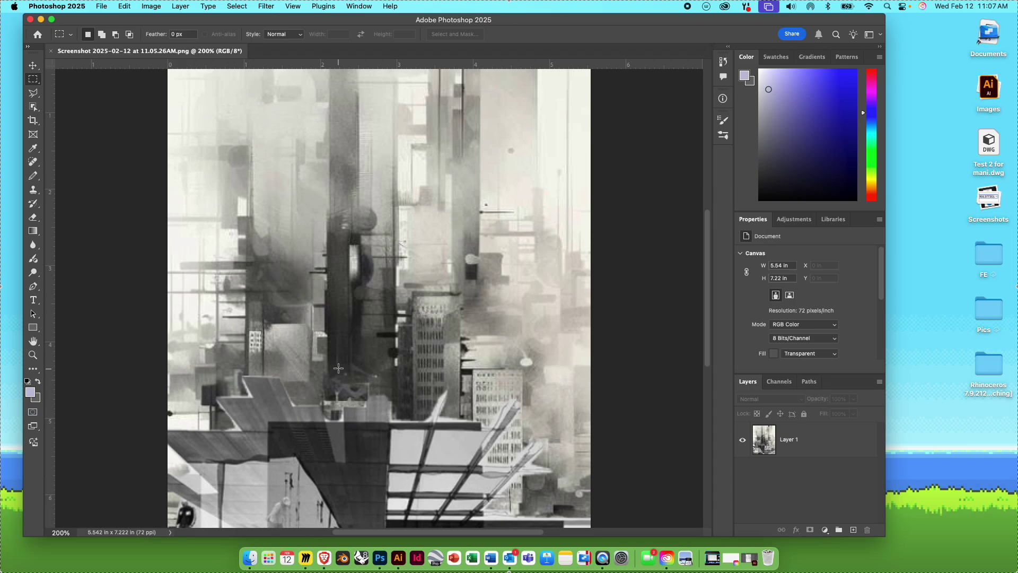
scroll(341, 360, up, 1)
scroll(341, 358, up, 1)
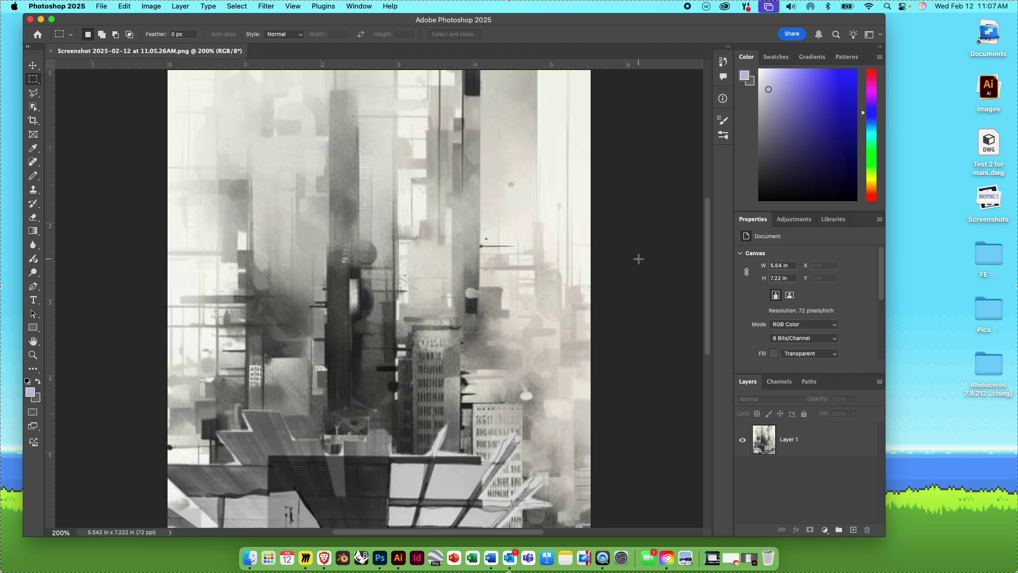
click(33, 67)
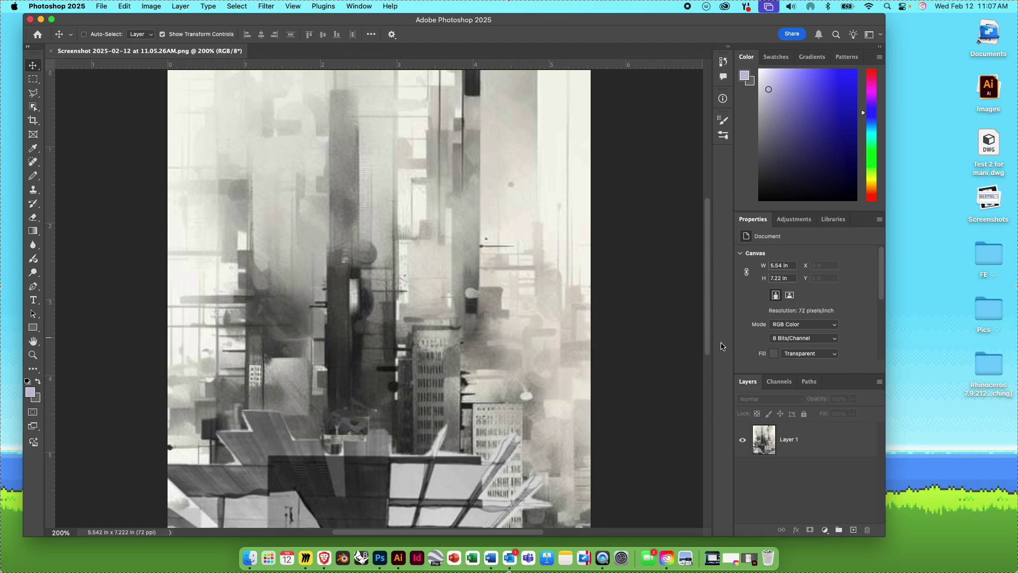
mouse_move(504, 19)
mouse_down()
mouse_move(583, 75)
mouse_move(524, 51)
mouse_move(507, 19)
mouse_up()
click(39, 19)
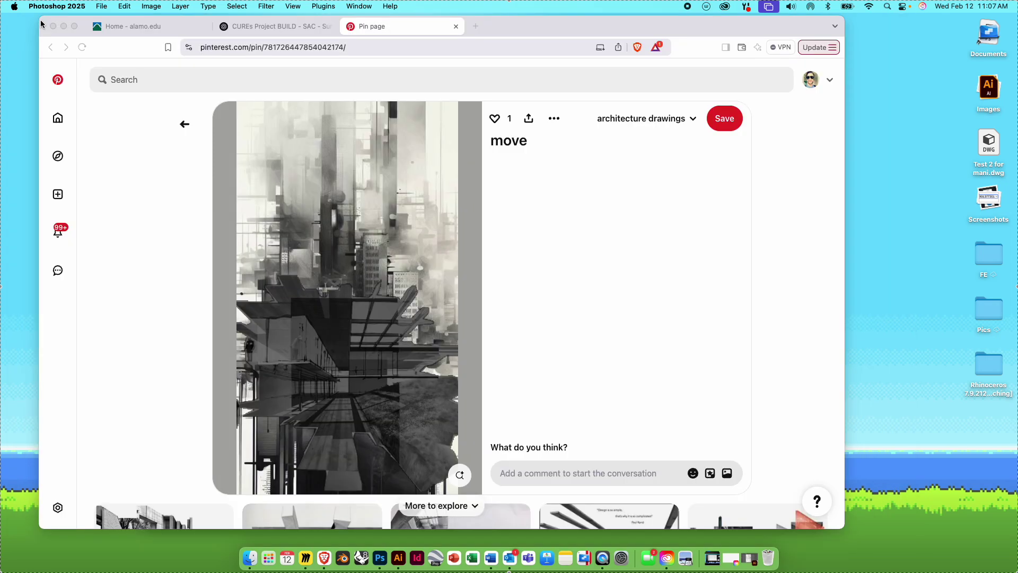
- Bring Photoshop back to the front and reopen the Screenshot 2025-02-12 at 11.05.26 AM image
right_click(399, 560)
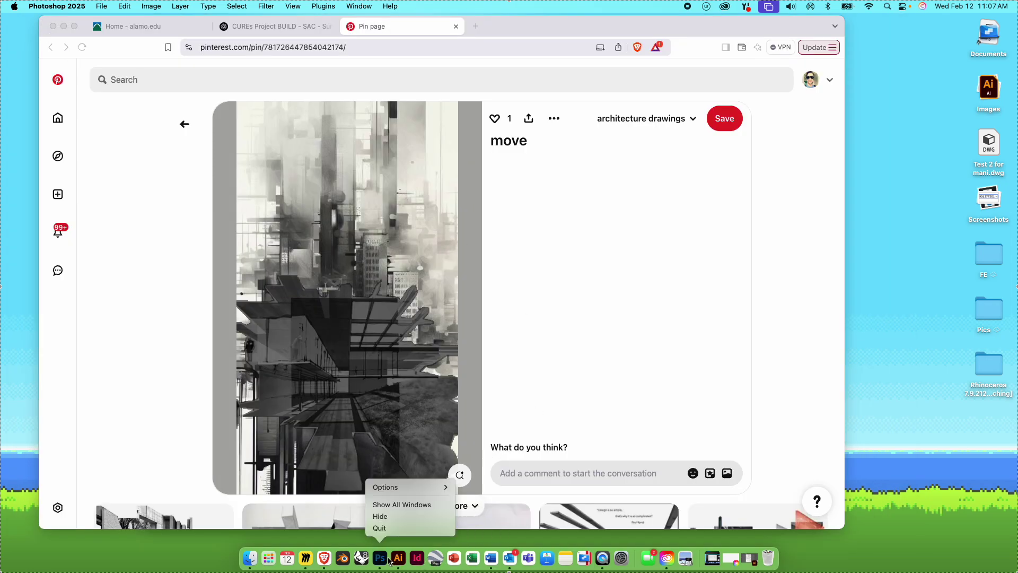
click(385, 557)
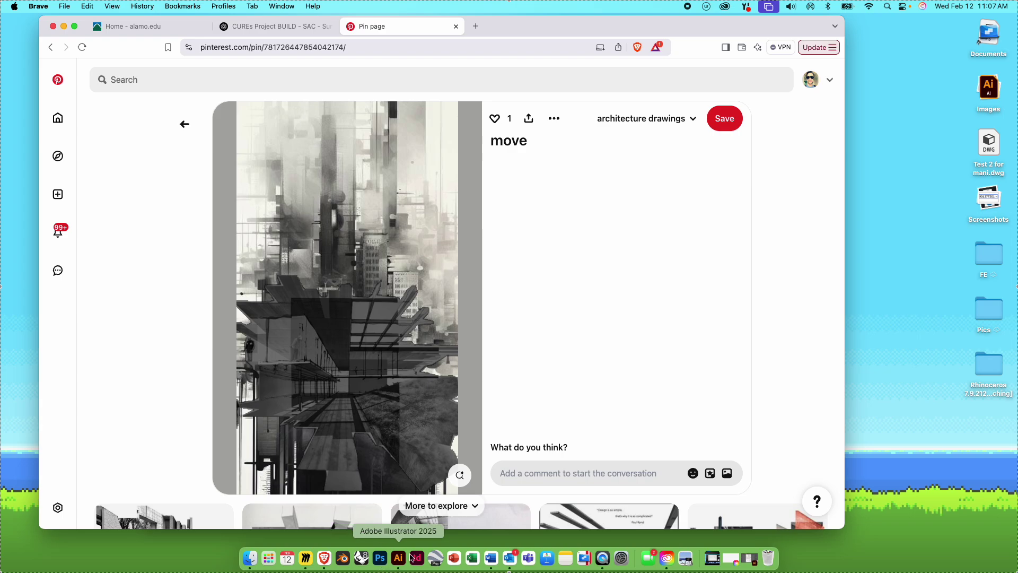
click(386, 559)
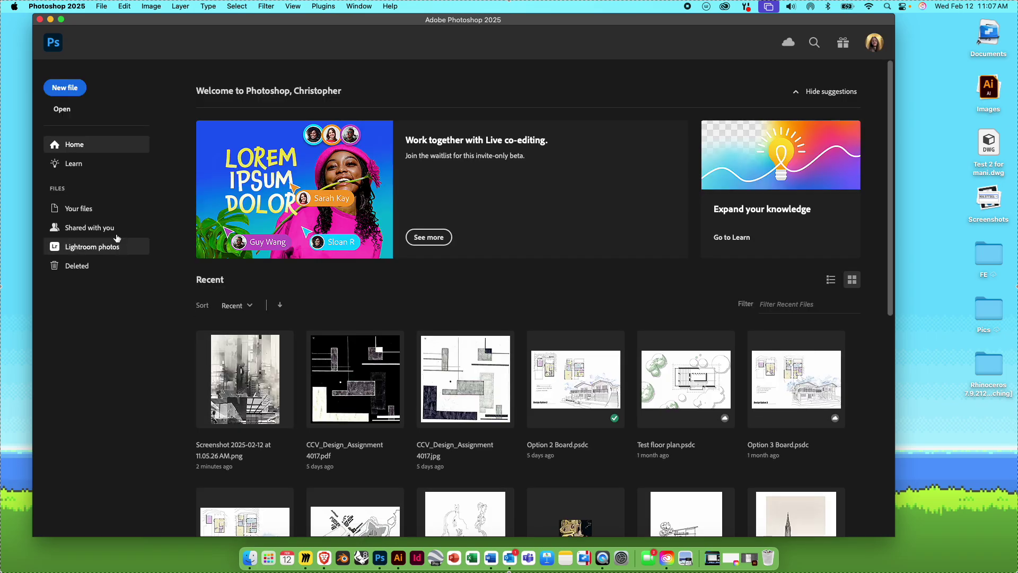
click(63, 109)
double_click(381, 128)
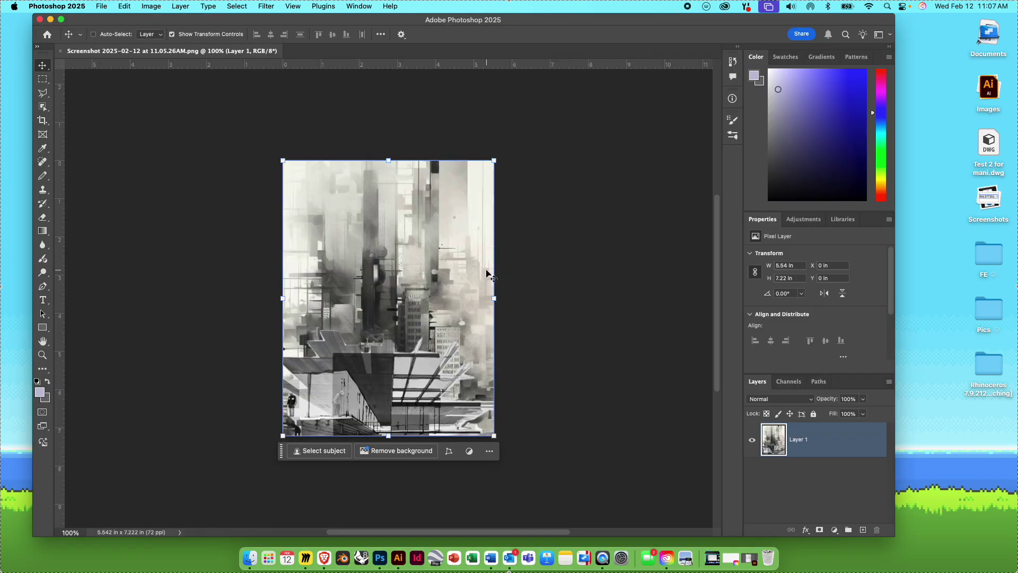
- In a Curves adjustment, set the white point by sampling the pale background and progressively greyer hazy areas around the collage's towers
key(super+equal)
key(super+equal)
key(super+minus)
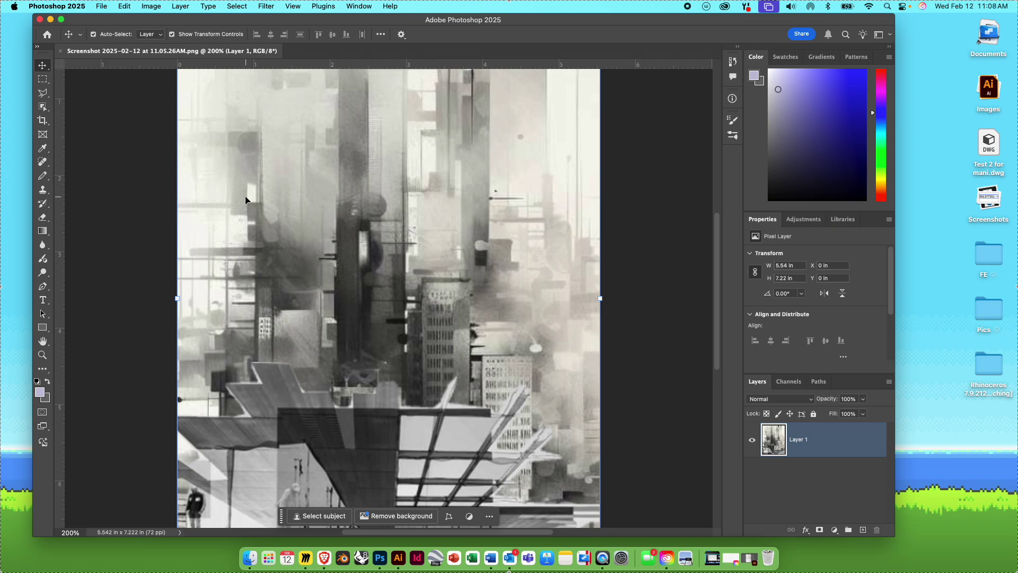
click(152, 7)
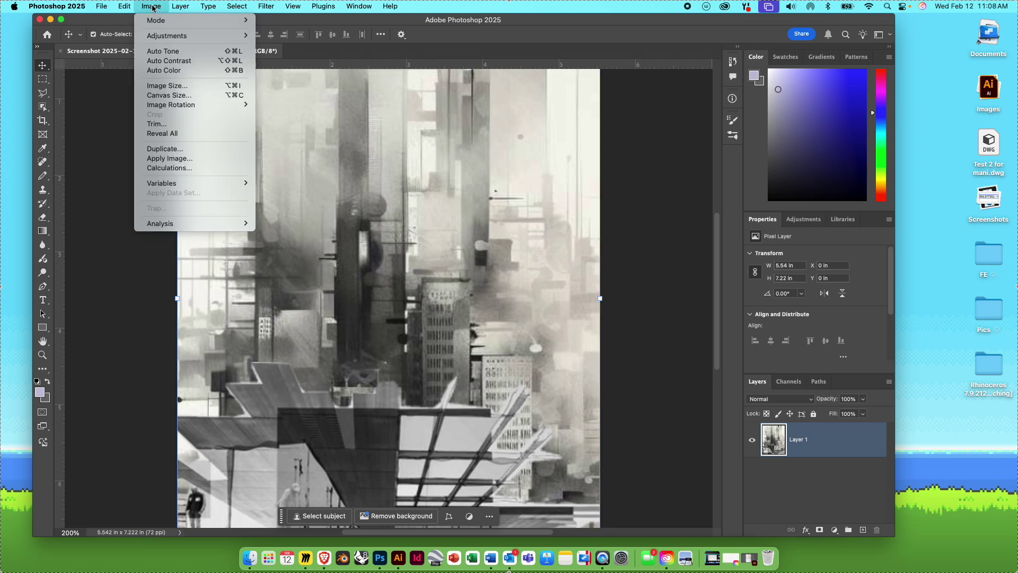
mouse_move(156, 37)
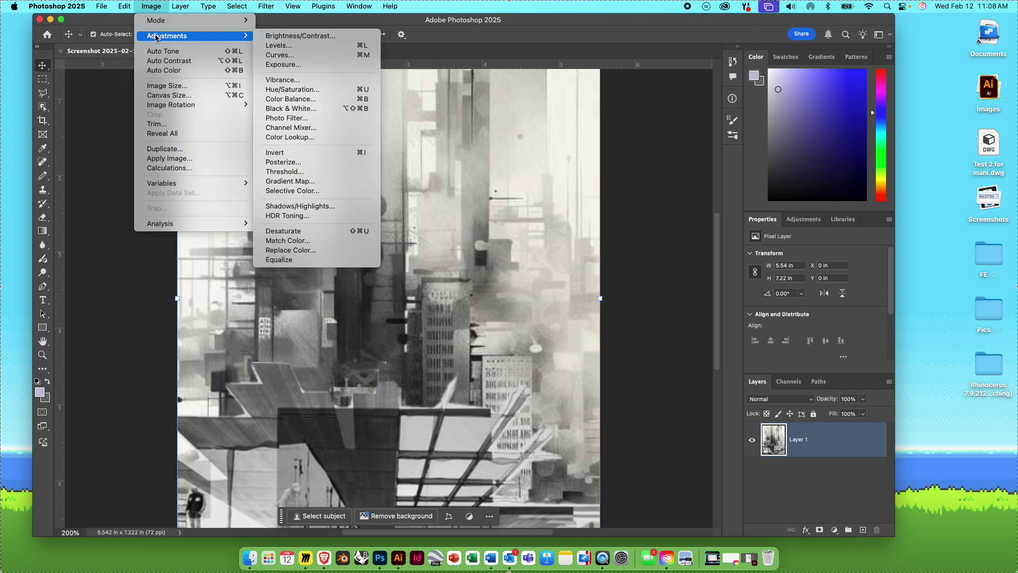
click(272, 55)
drag(508, 90, 564, 75)
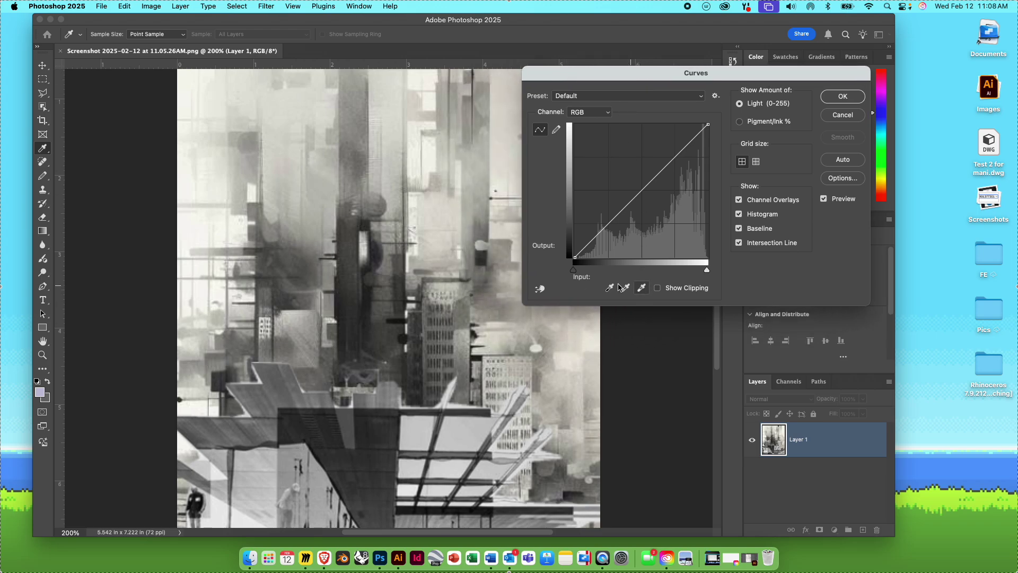
click(641, 290)
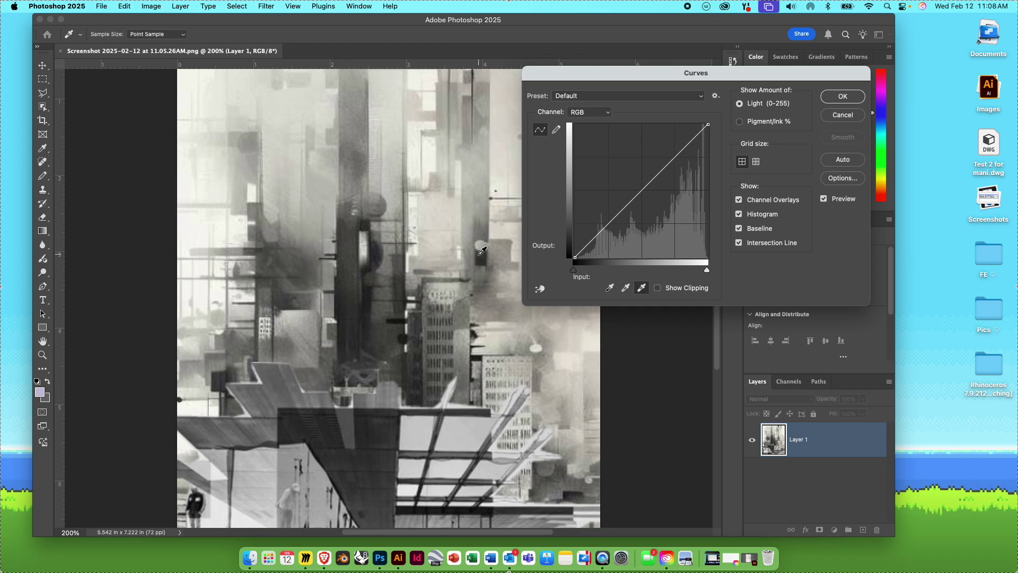
click(441, 215)
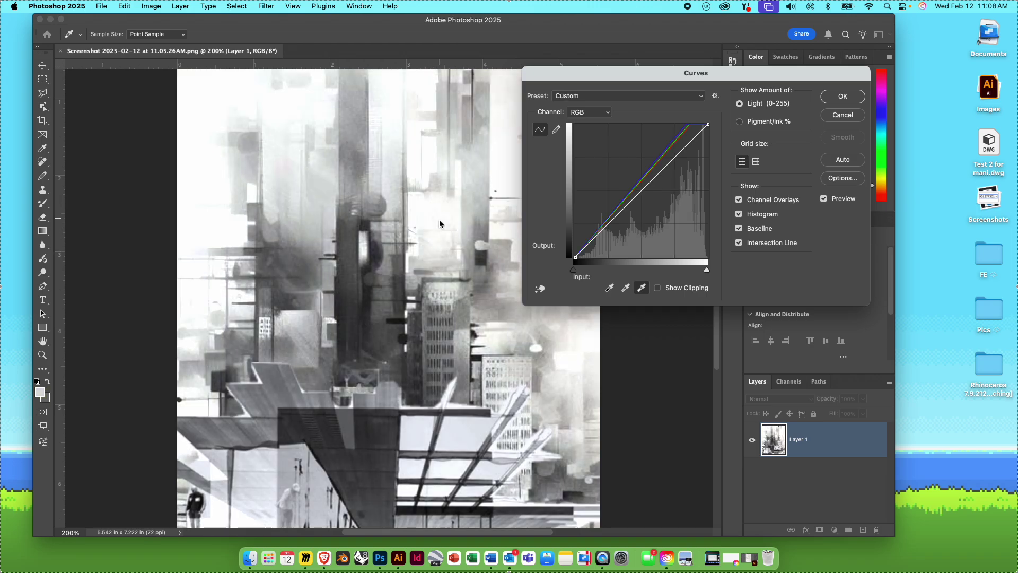
click(306, 207)
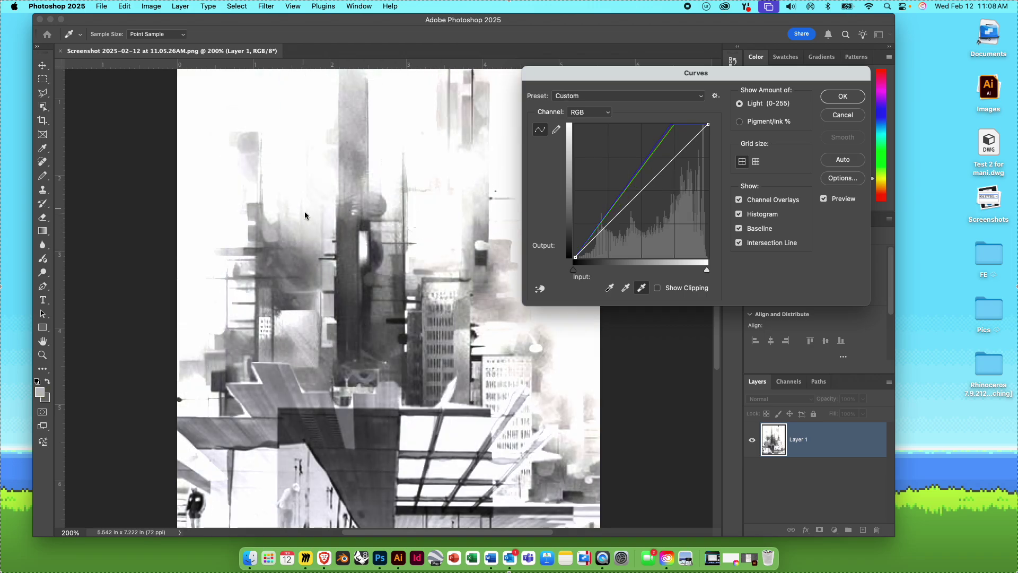
click(313, 218)
click(496, 307)
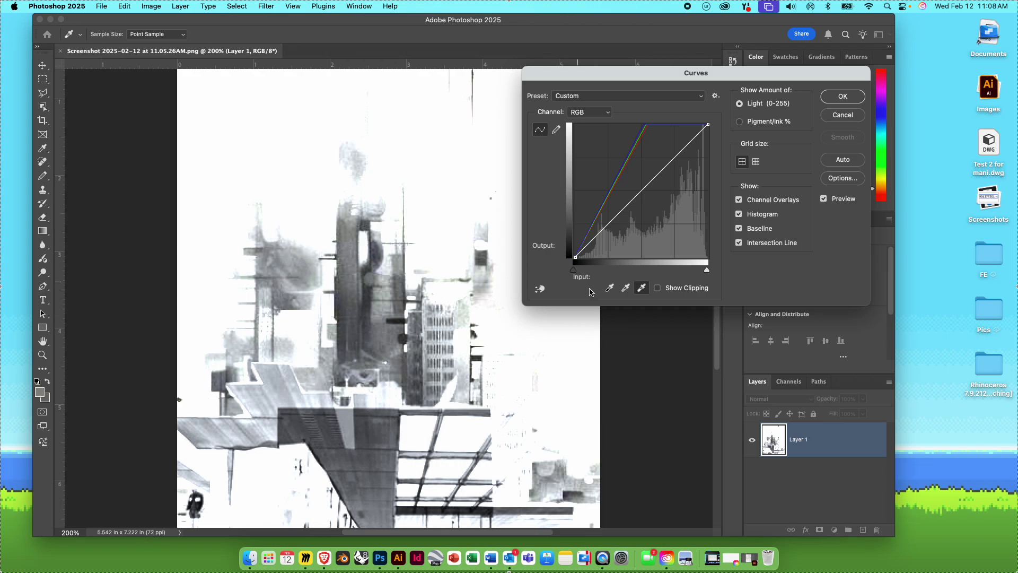
- Set the Curves black point from the dark bar beside the central tower and apply the adjustment
click(611, 290)
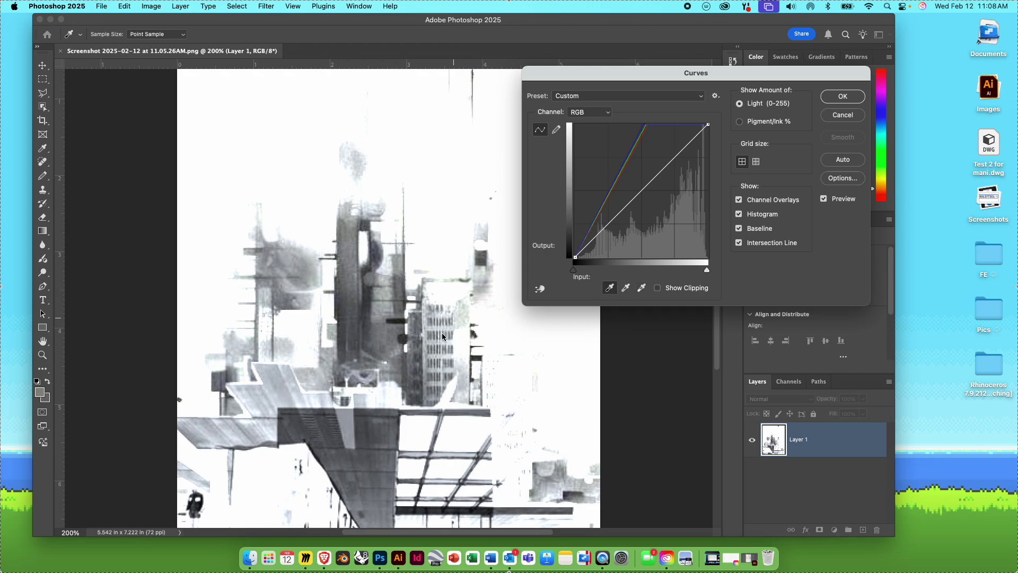
click(402, 324)
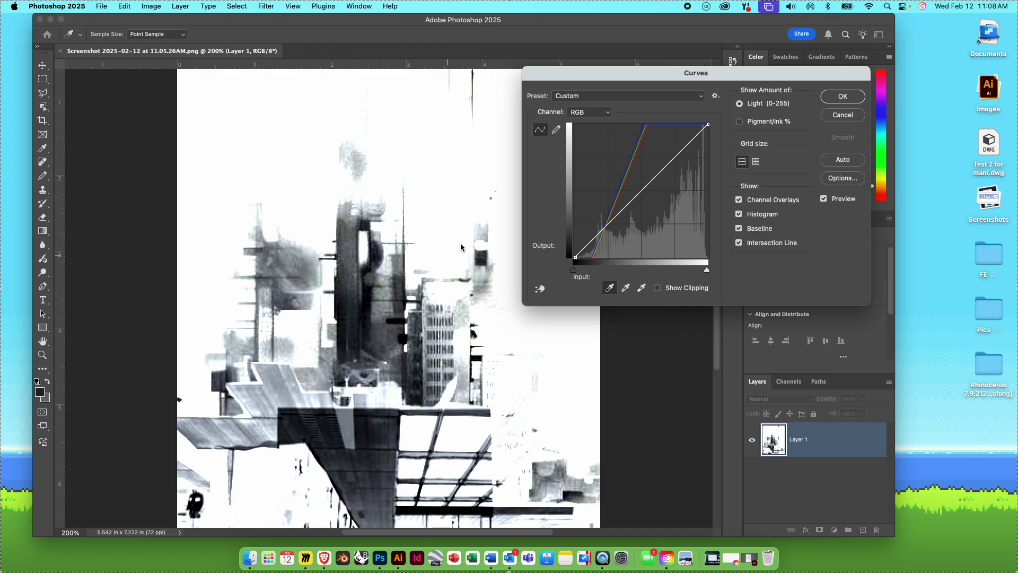
click(846, 97)
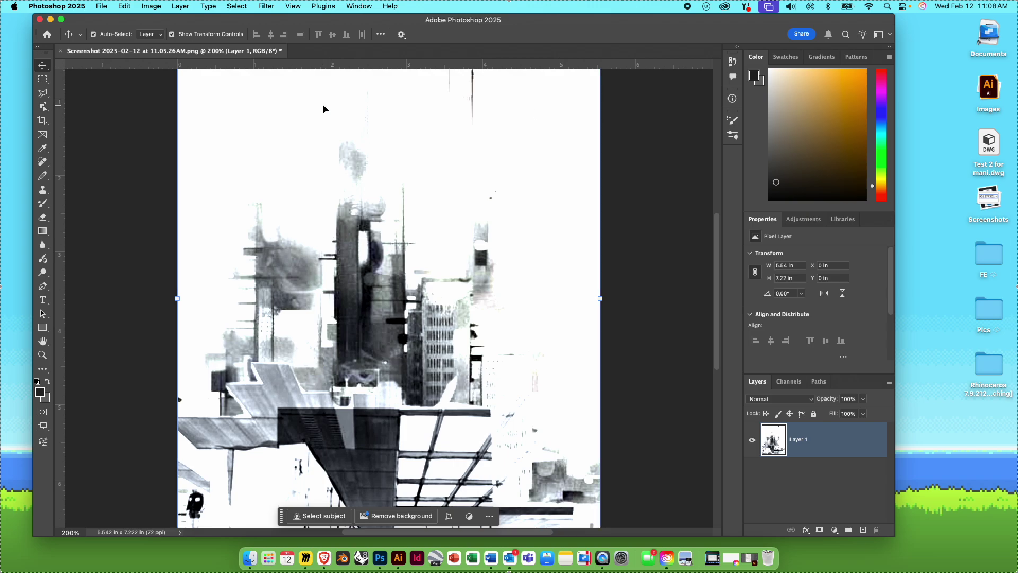
- Apply a Brightness/Contrast adjustment to the collage with brightness 8 and contrast 46
click(155, 6)
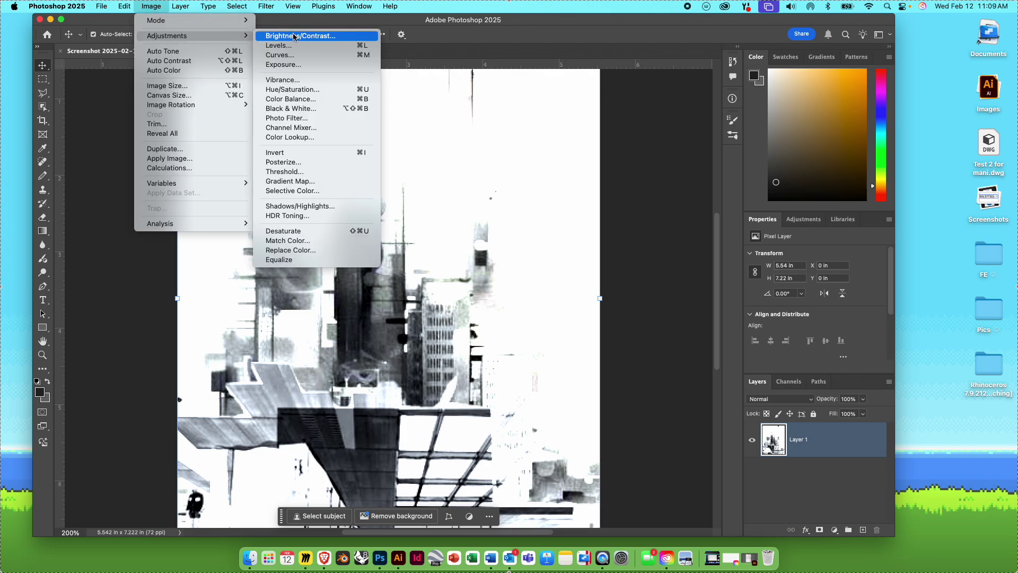
click(295, 36)
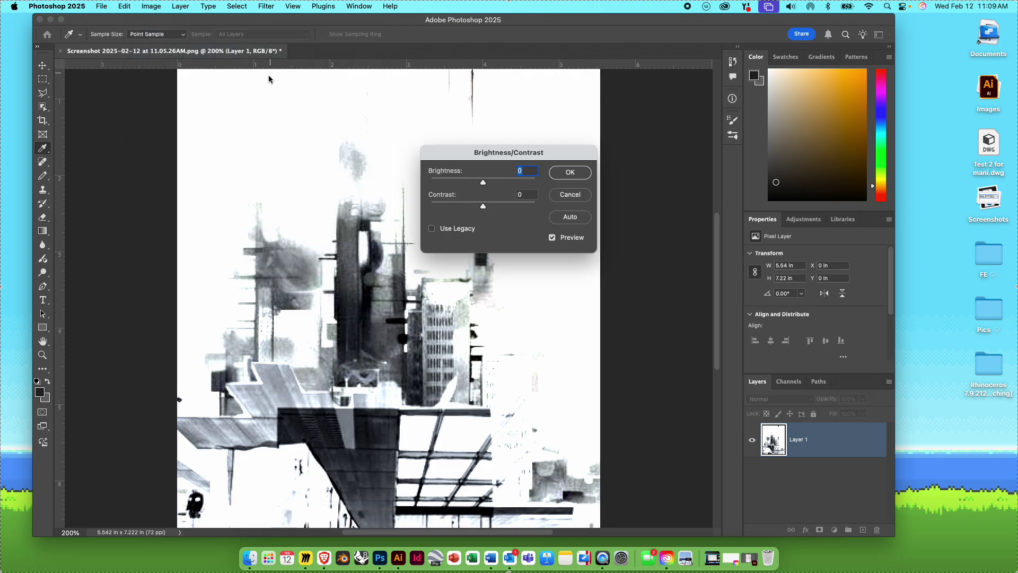
drag(484, 207, 513, 205)
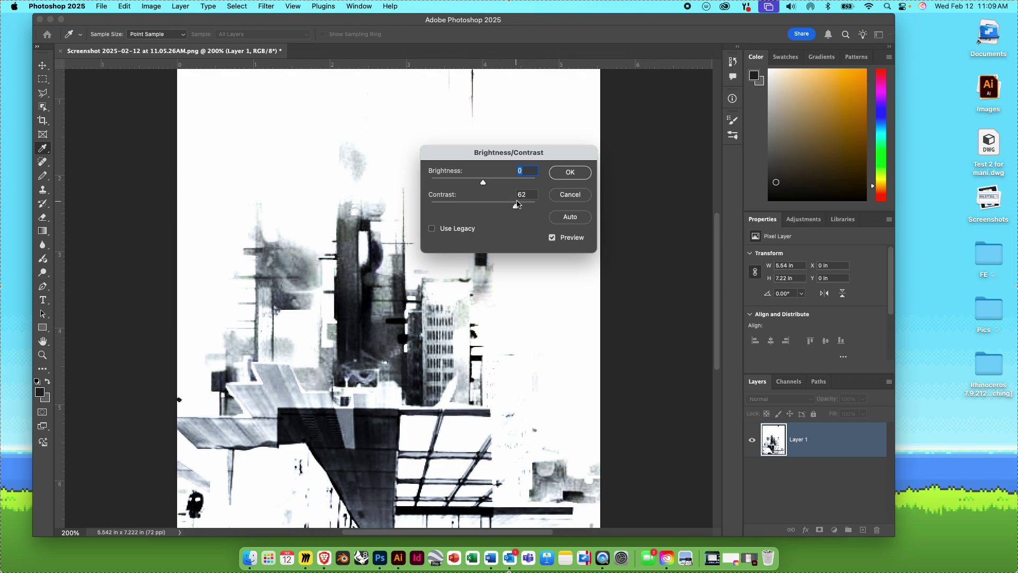
drag(529, 205, 539, 205)
drag(509, 207, 514, 206)
key(Tab)
drag(514, 208, 486, 189)
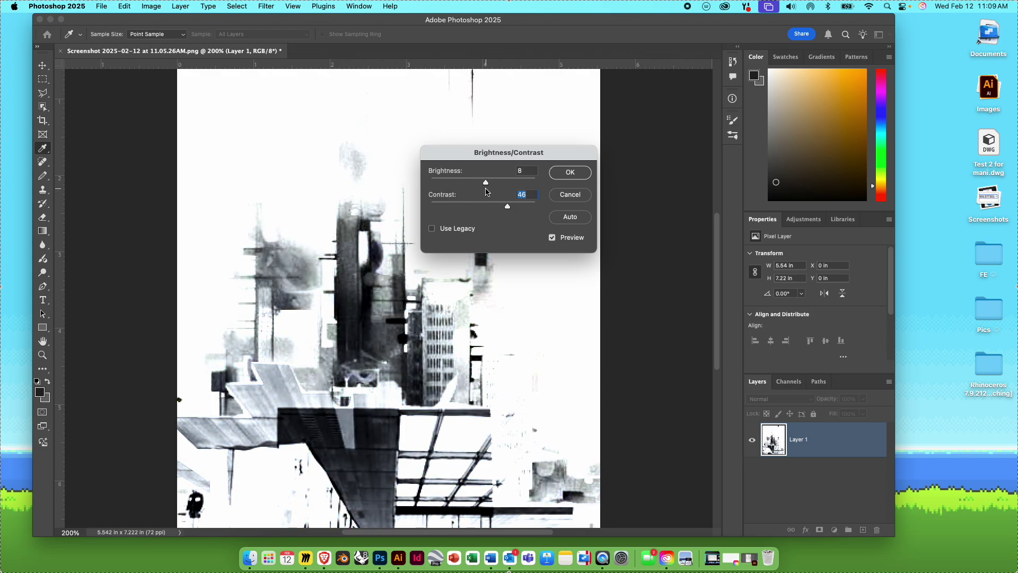
click(569, 174)
key(v)
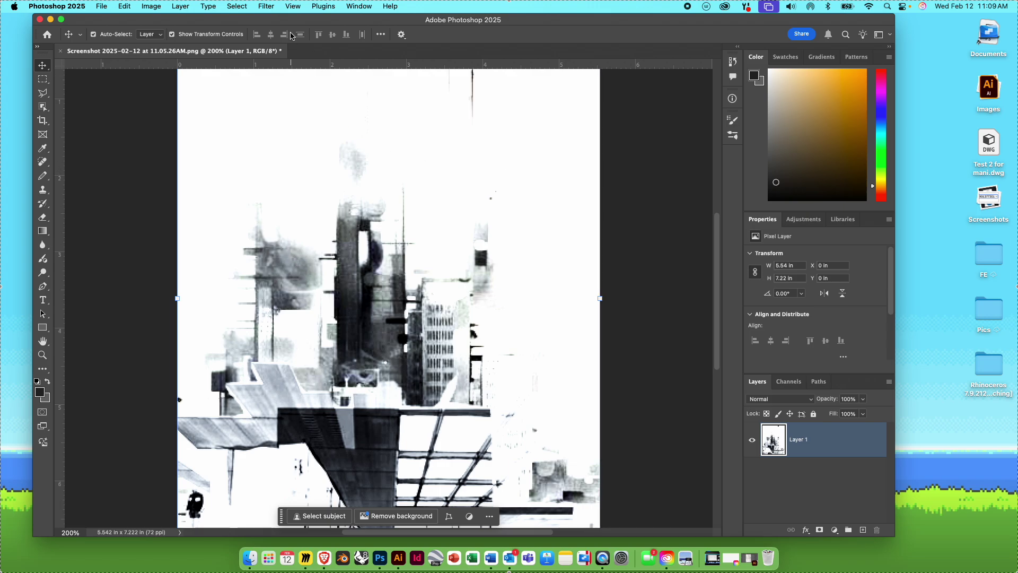
- Apply a Levels adjustment to the collage with input levels 18, 1.16 and 231
click(151, 6)
mouse_move(166, 37)
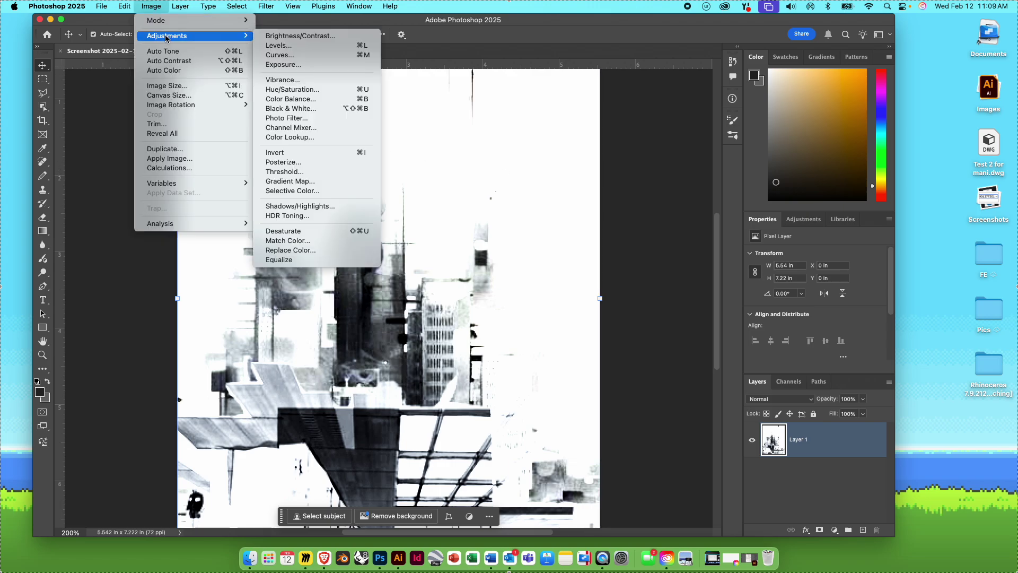
click(285, 47)
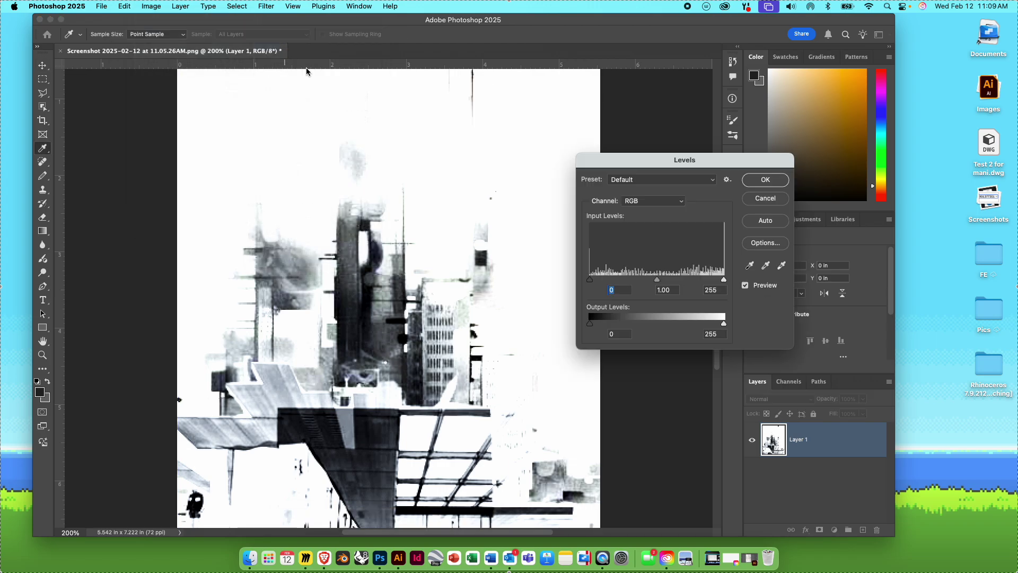
click(773, 223)
mouse_move(661, 281)
mouse_down()
mouse_move(681, 282)
mouse_move(647, 281)
mouse_up()
drag(723, 280, 711, 282)
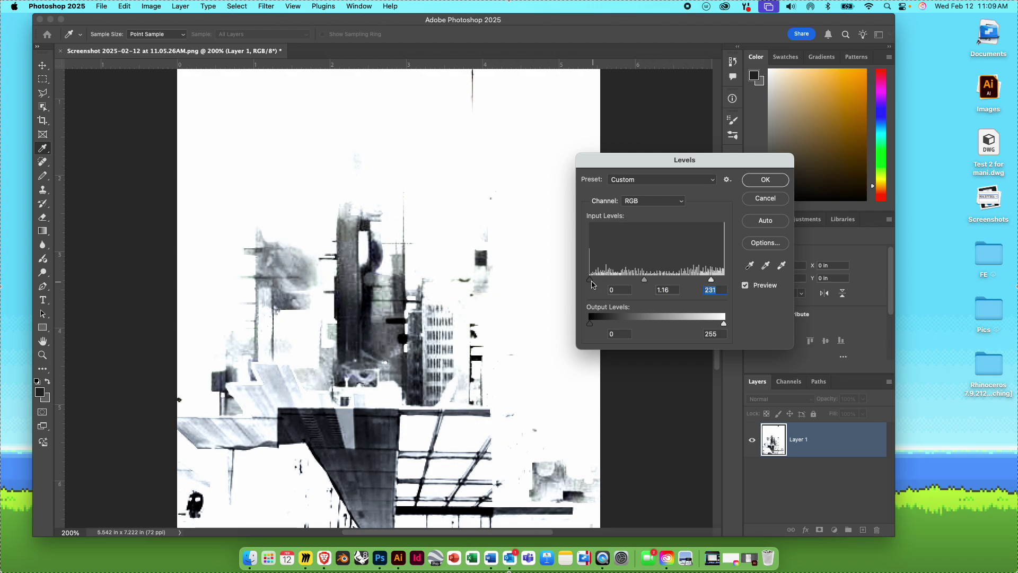
mouse_move(590, 279)
mouse_down()
mouse_move(609, 282)
mouse_move(600, 282)
mouse_up()
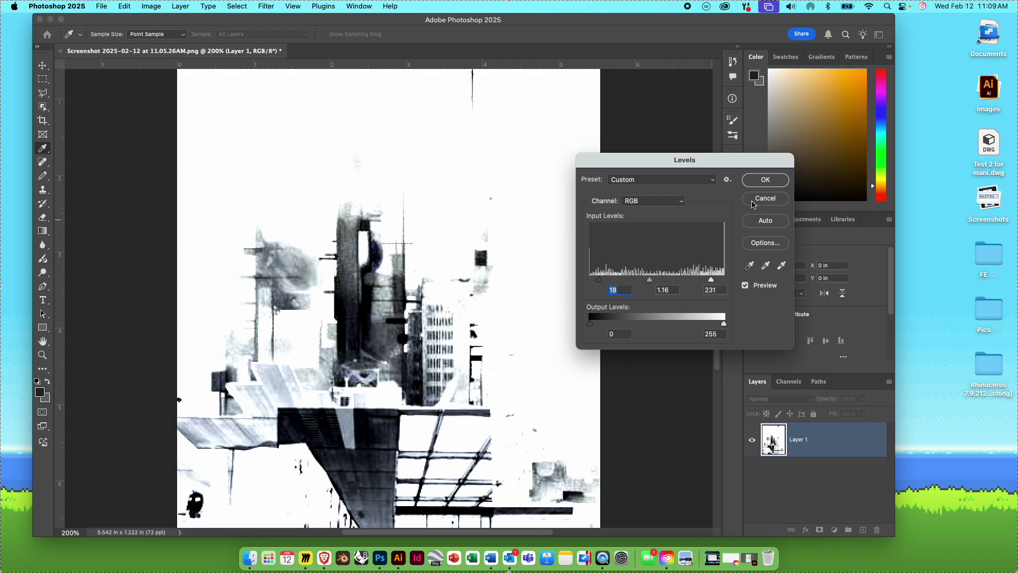
click(763, 181)
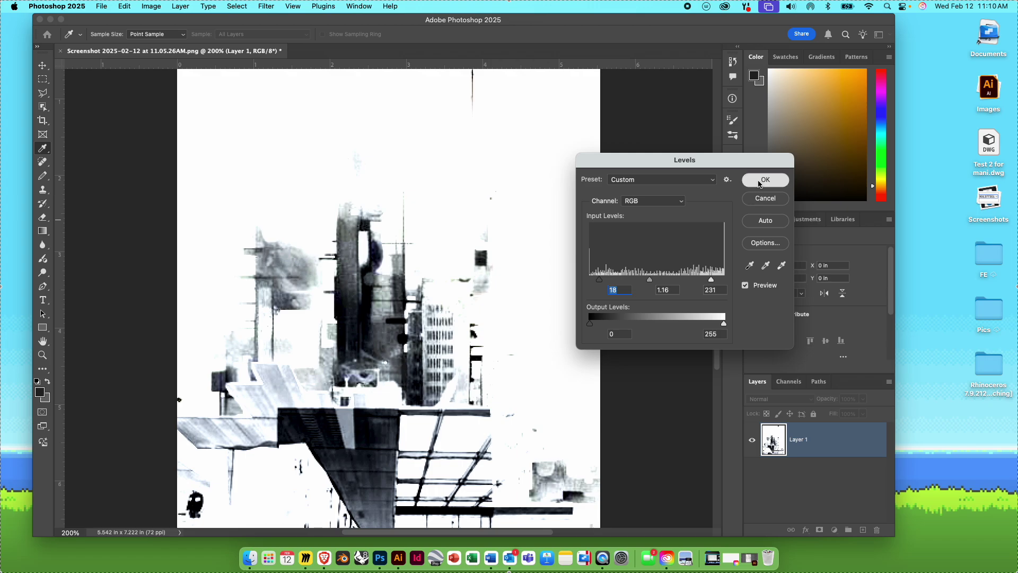
- Apply a Vibrance adjustment to the collage with vibrance +100 and saturation -26
click(154, 6)
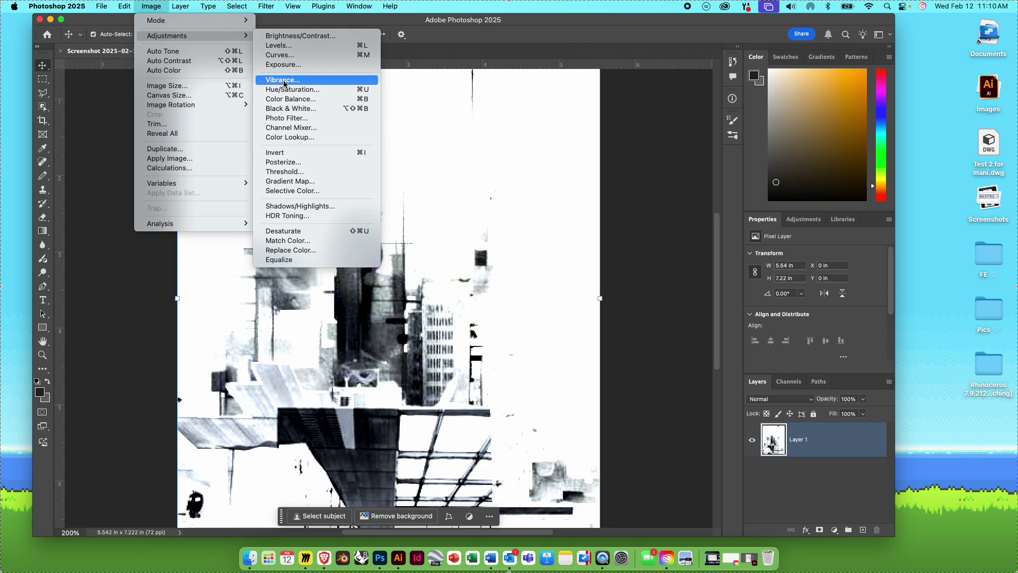
click(284, 81)
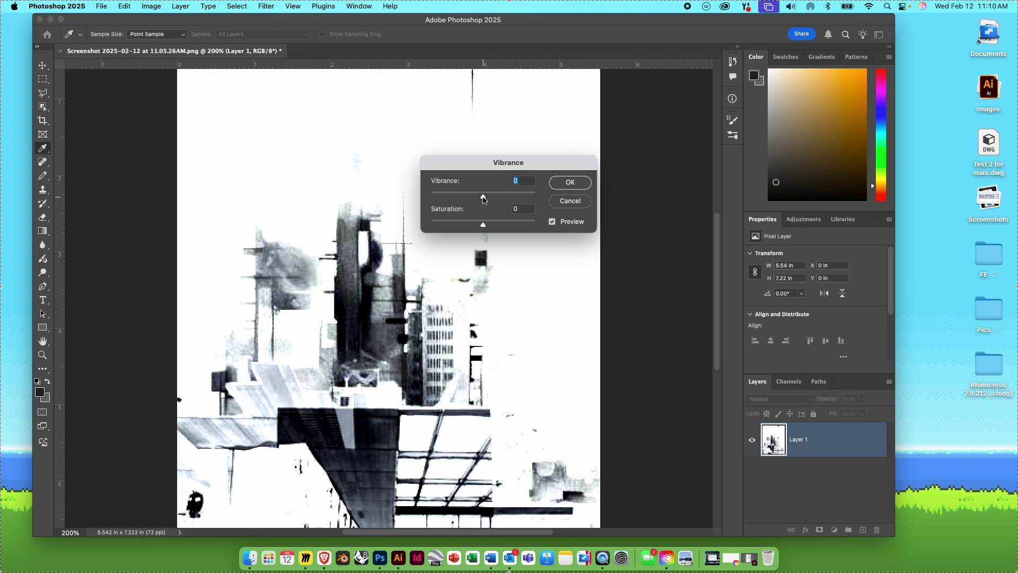
drag(483, 198, 558, 195)
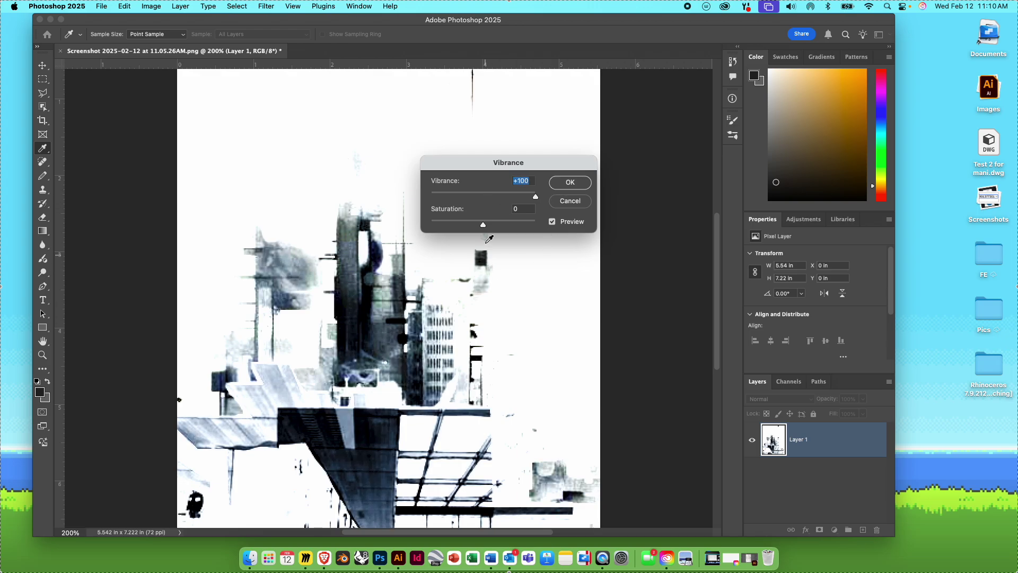
drag(482, 227, 471, 228)
key(v)
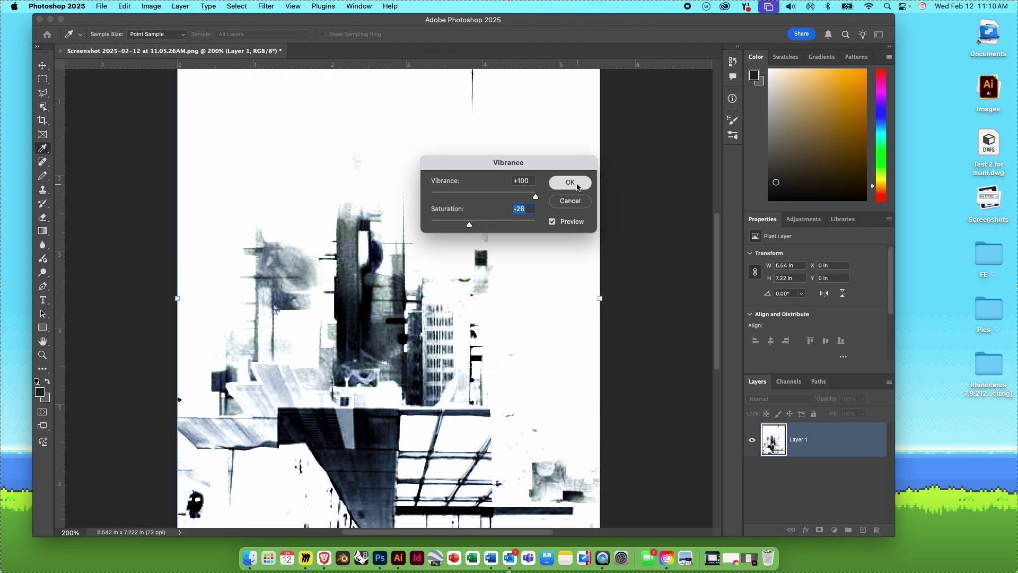
click(572, 182)
- Examine the adjusted collage's central towers up close and then the whole image
scroll(429, 327, up, 5)
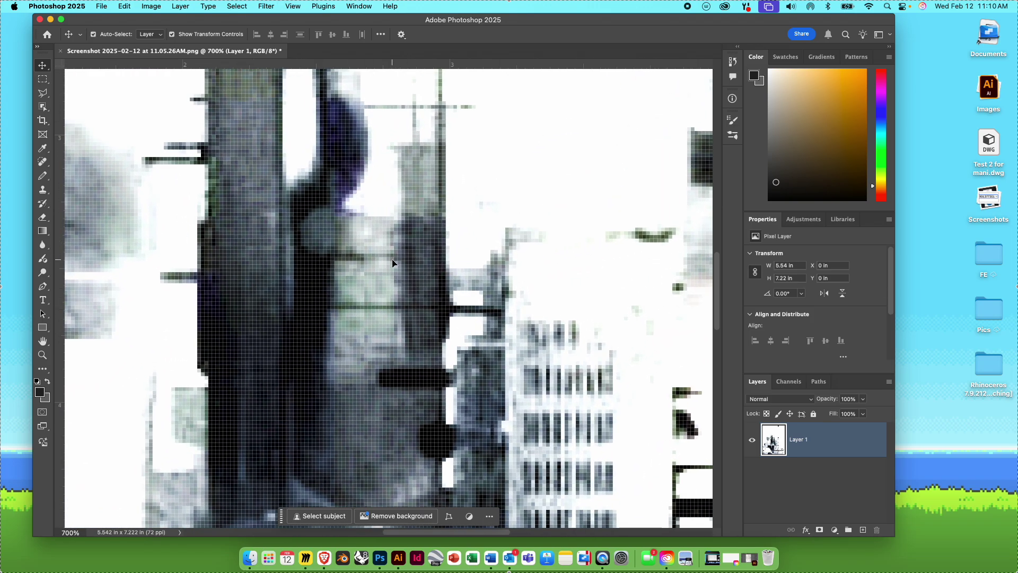
key(super+minus)
key(super+minus)
key(super+minus)
key(super+minus)
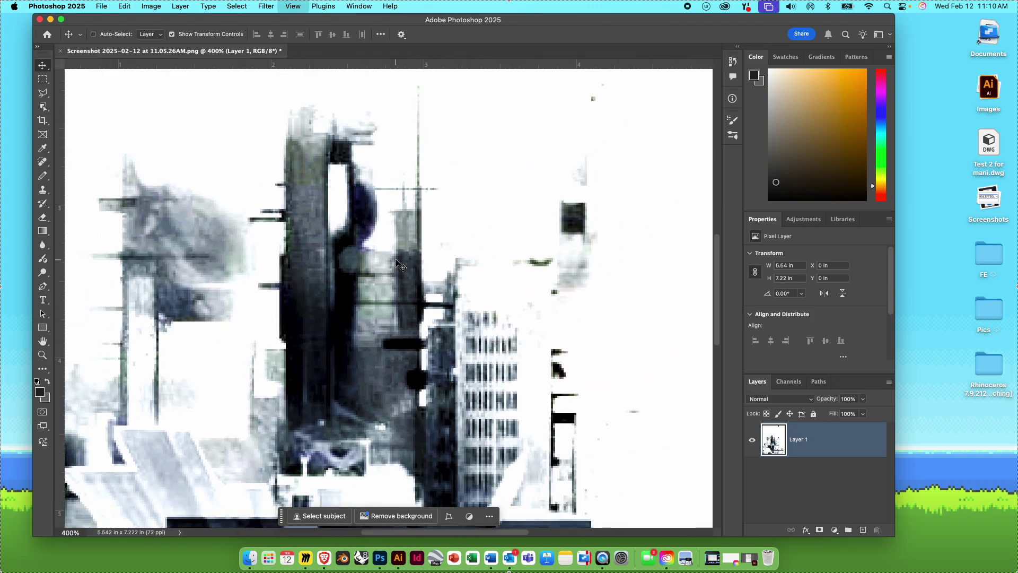
key(super+minus)
key(super+minus)
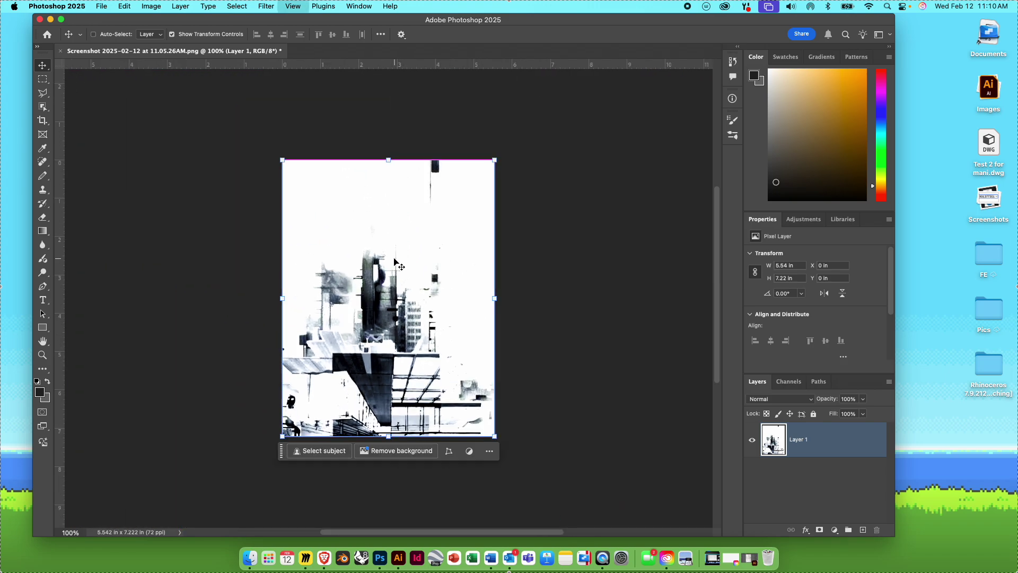
key(super+equal)
- Try to open another copy of Screenshot 2025-02-12 at 11.05.26 AM from the Screenshots and Recordings folder
click(104, 6)
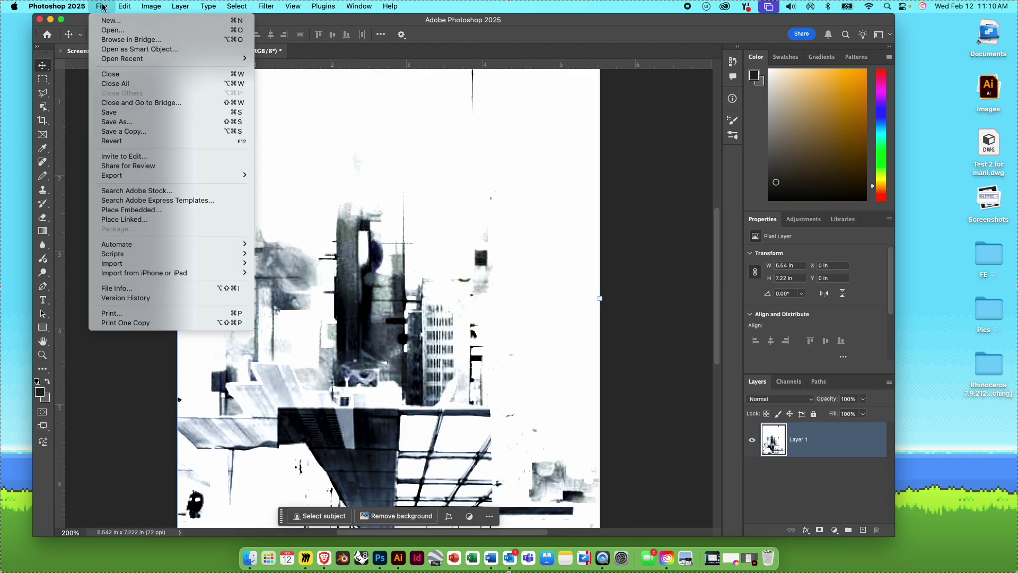
click(125, 32)
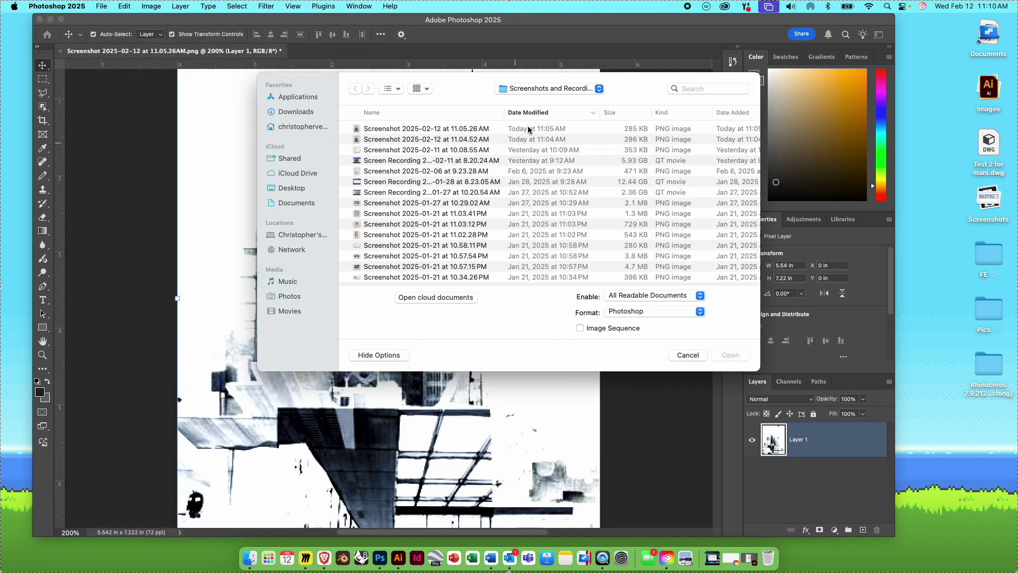
click(424, 130)
double_click(424, 130)
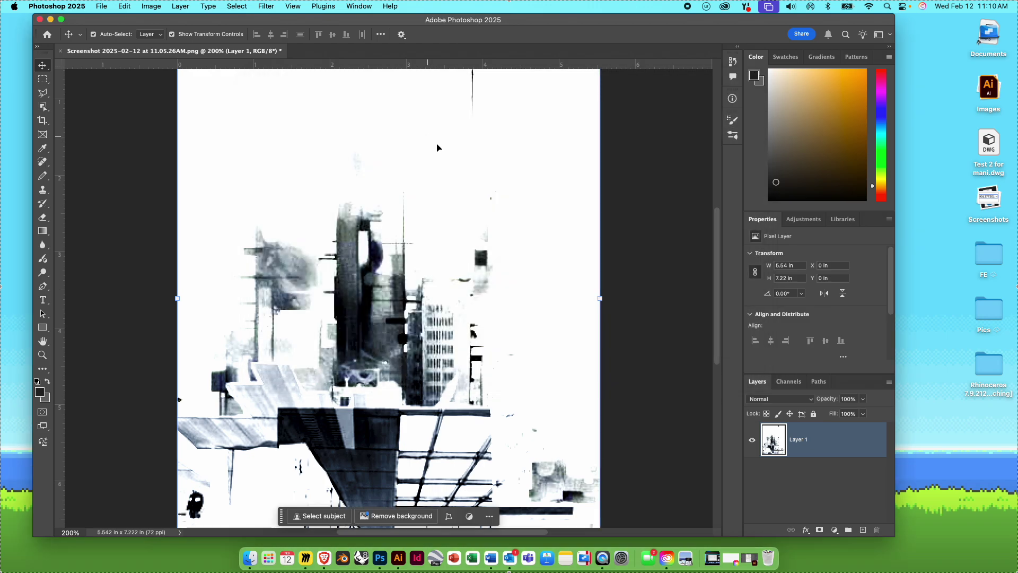
- Open Screenshot 2025-02-12 at 11.04.52 AM as an unedited copy of the collage
click(102, 8)
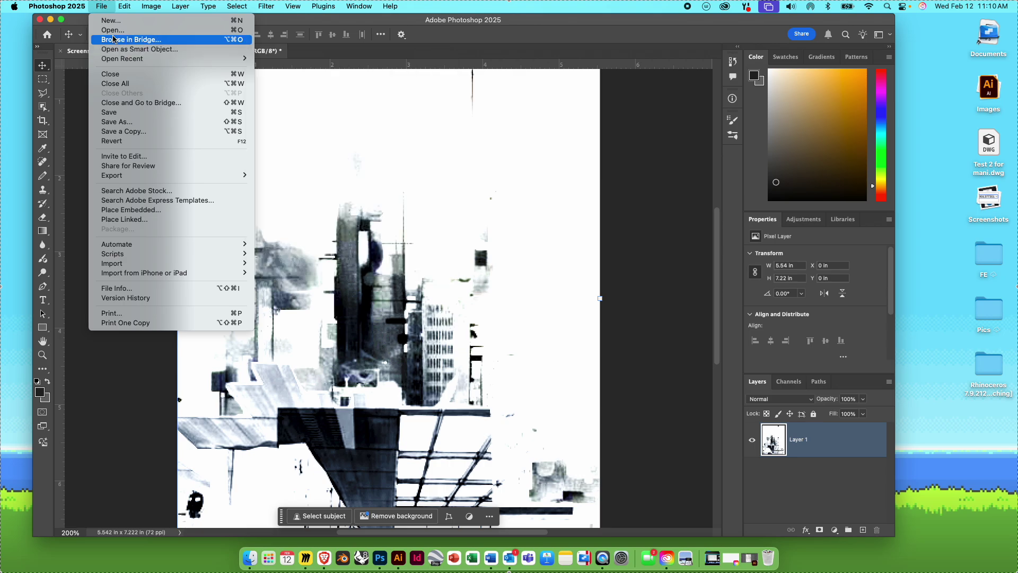
mouse_move(78, 9)
click(108, 29)
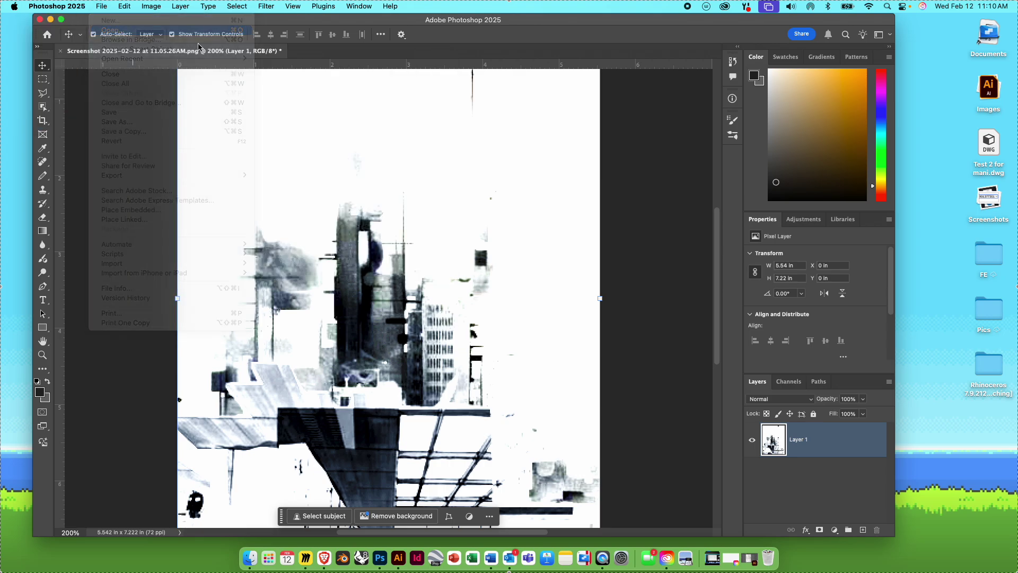
click(392, 140)
double_click(392, 140)
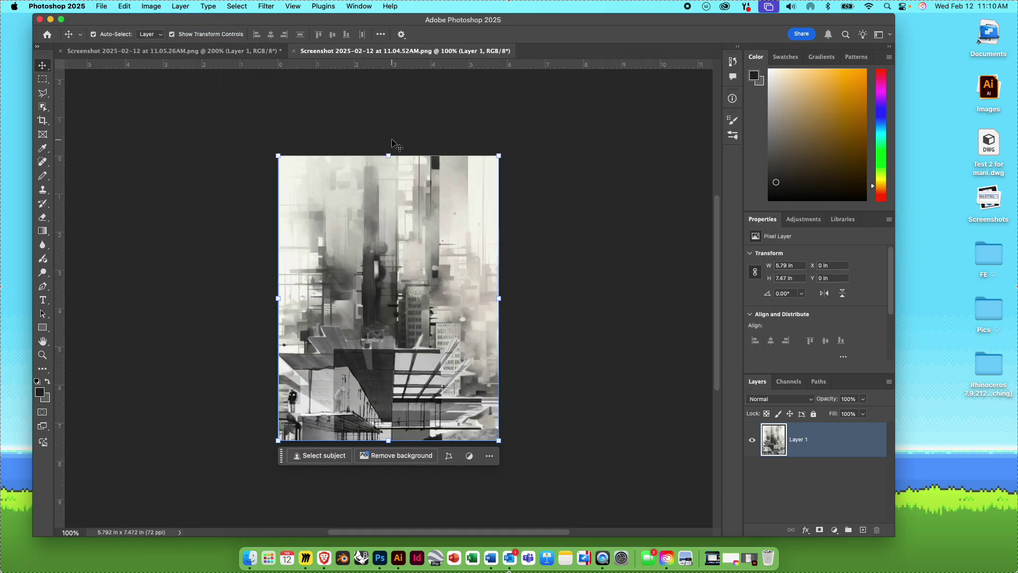
- Compare the unedited collage at 200% with the adjusted version, and switch to the board in Illustrator
key(super+1)
key(super+equal)
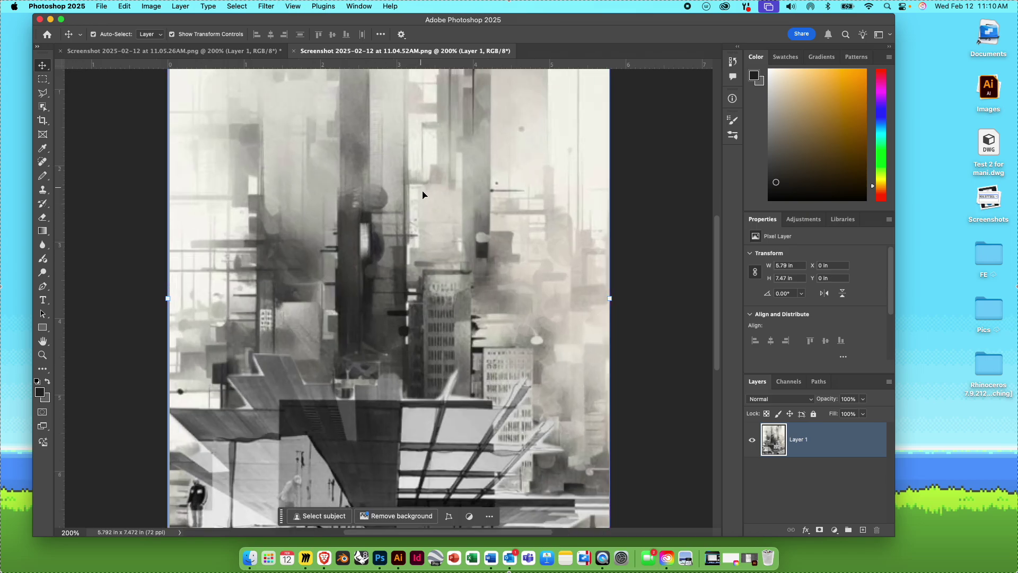
scroll(424, 196, up, 3)
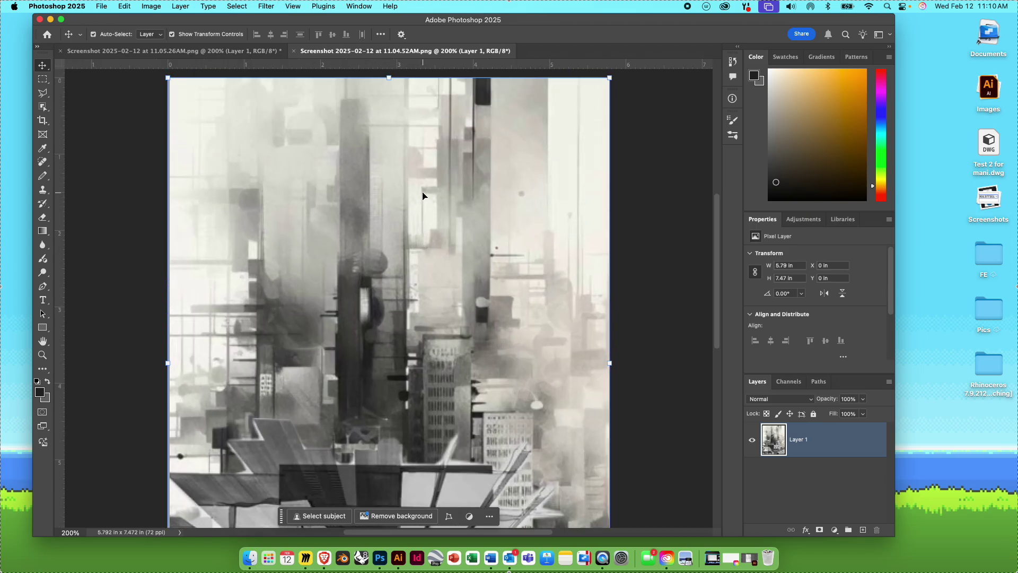
click(234, 52)
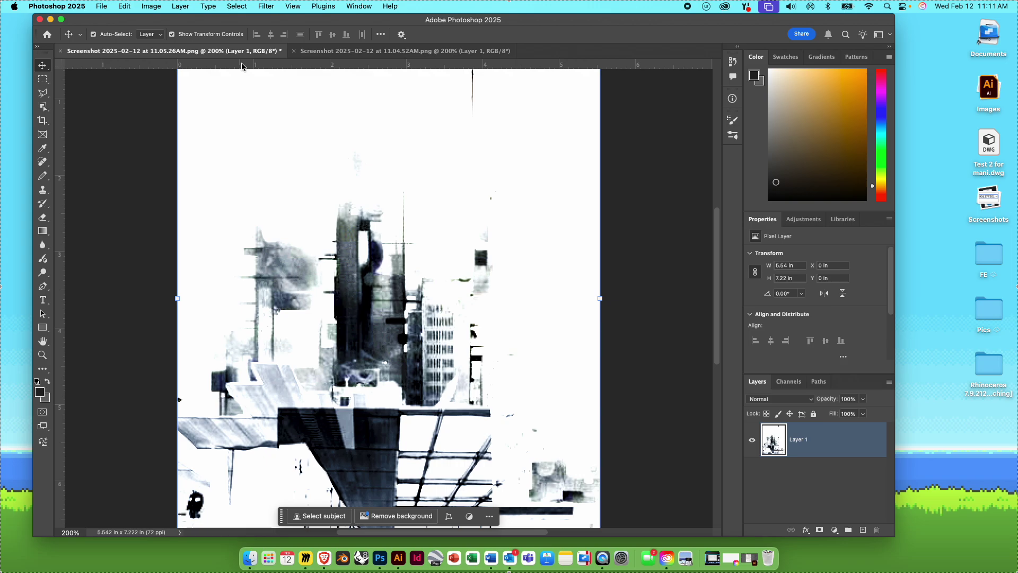
click(401, 558)
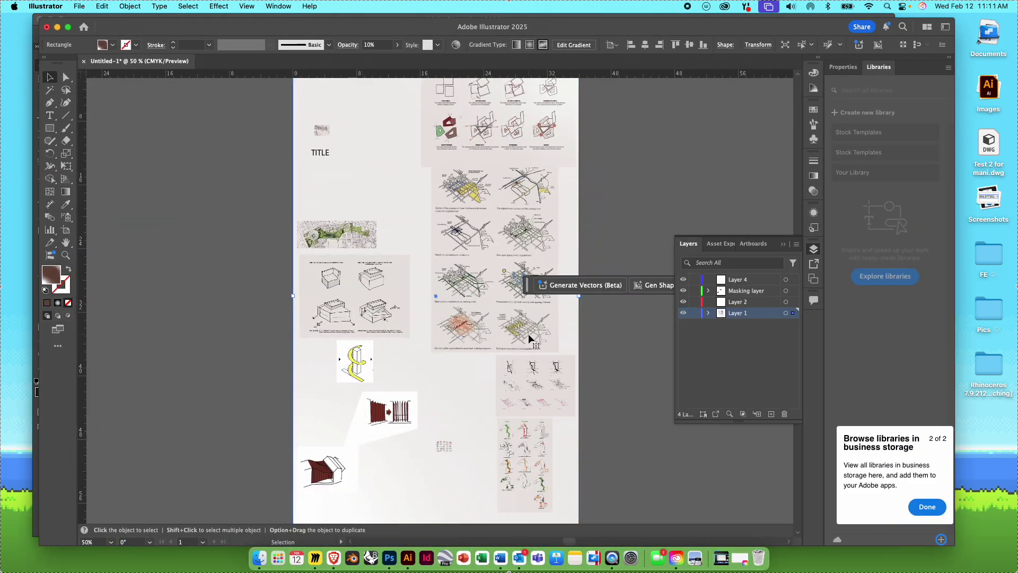